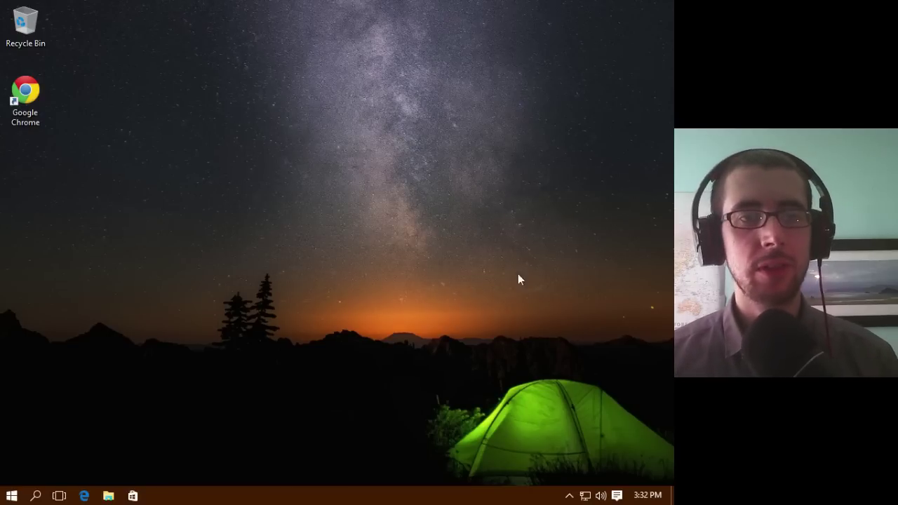
# Step: In Personalize, try the beach photo, then set the underwater swimmer wallpaper and close Settings
pyautogui.rightClick(313, 128)
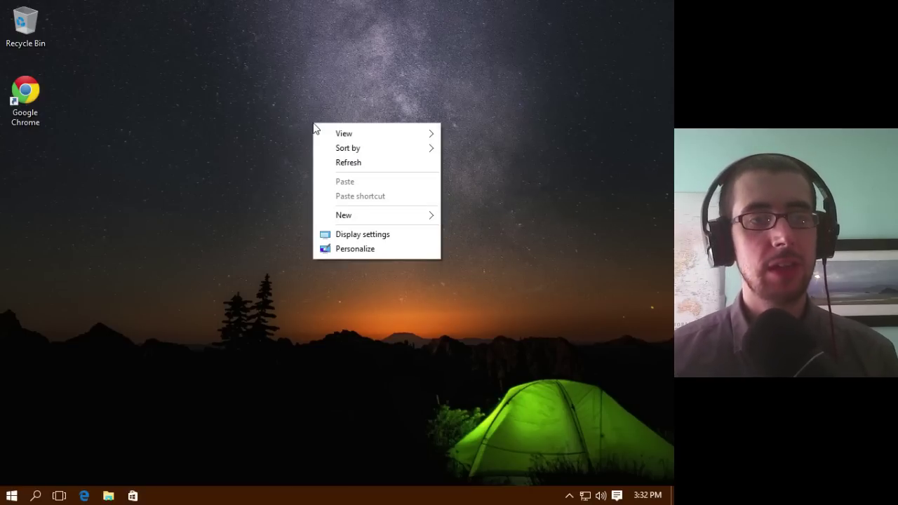
pyautogui.click(388, 250)
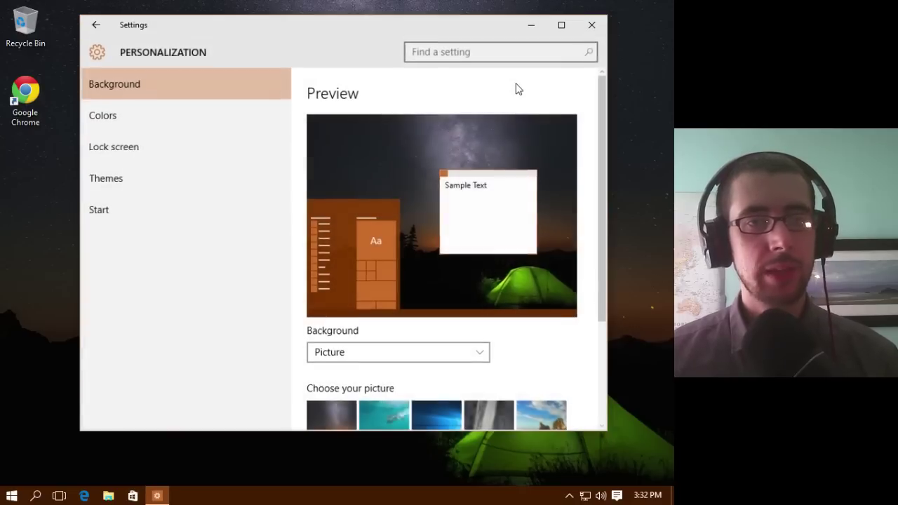
pyautogui.moveTo(599, 127); pyautogui.dragTo(594, 205)
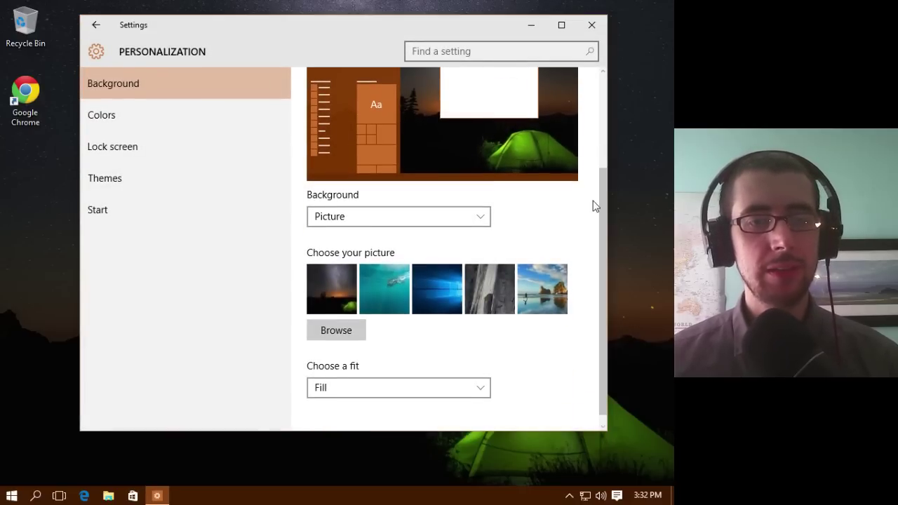
pyautogui.click(539, 290)
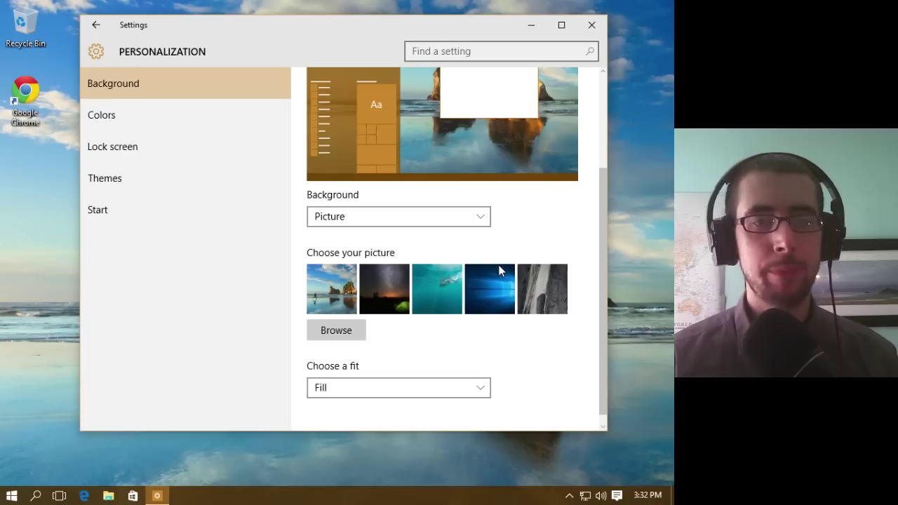
pyautogui.moveTo(396, 29)
pyautogui.mouseDown()
pyautogui.moveTo(406, 35)
pyautogui.moveTo(388, 45)
pyautogui.mouseUp()
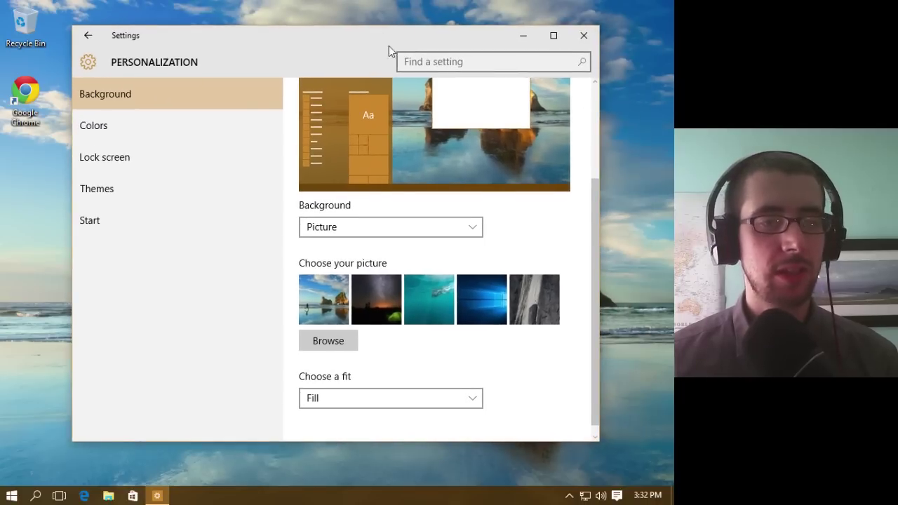
pyautogui.click(423, 317)
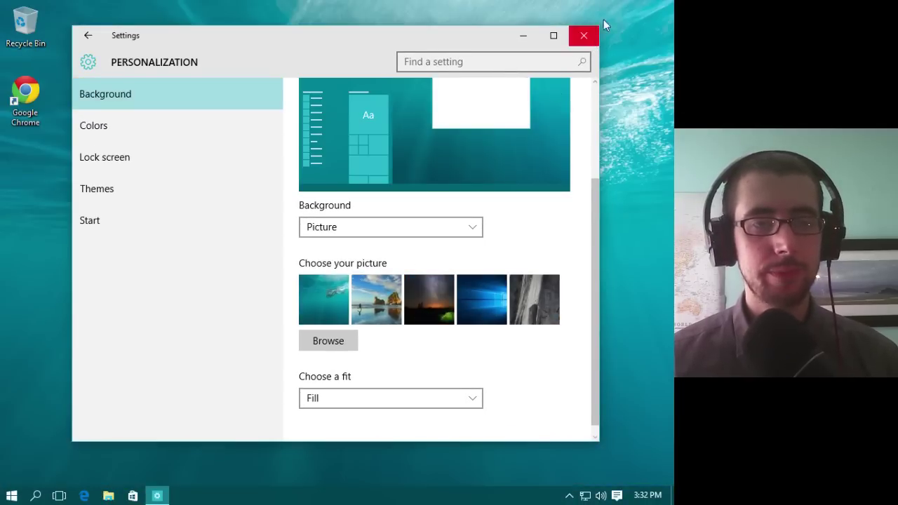
pyautogui.click(582, 33)
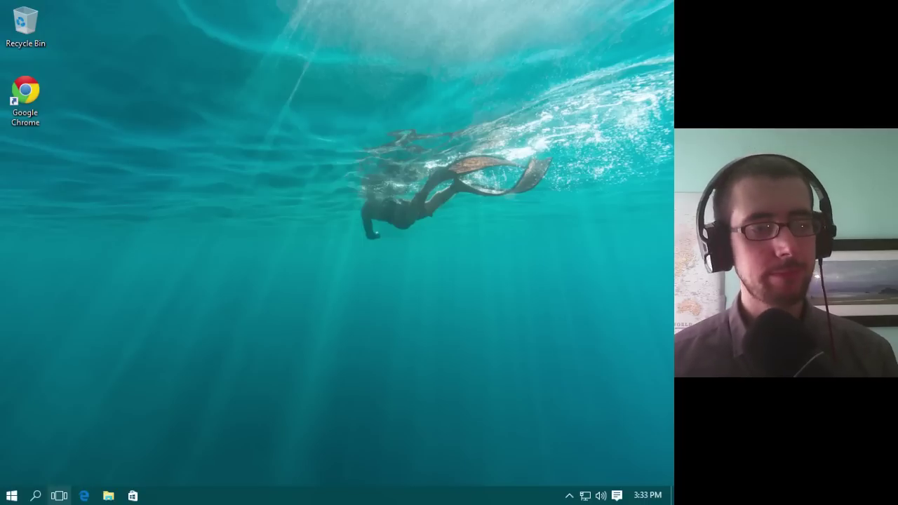
pyautogui.click(10, 496)
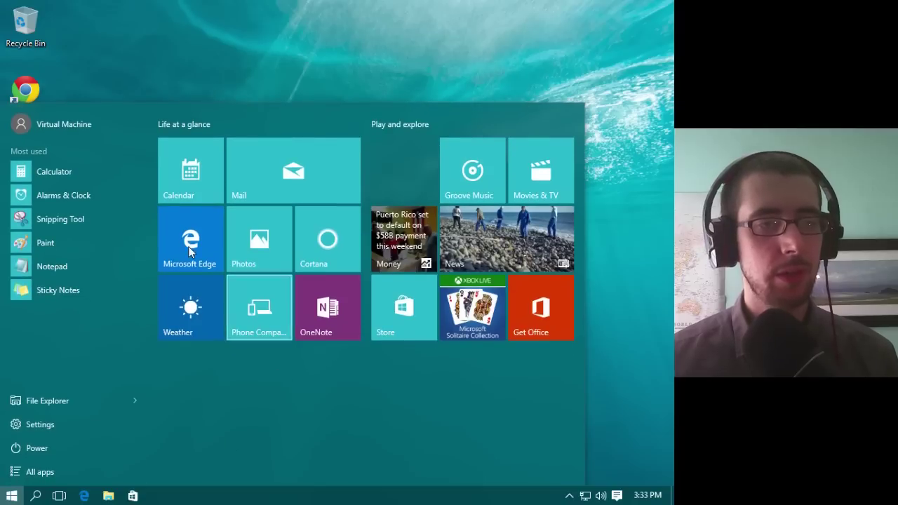
pyautogui.click(183, 236)
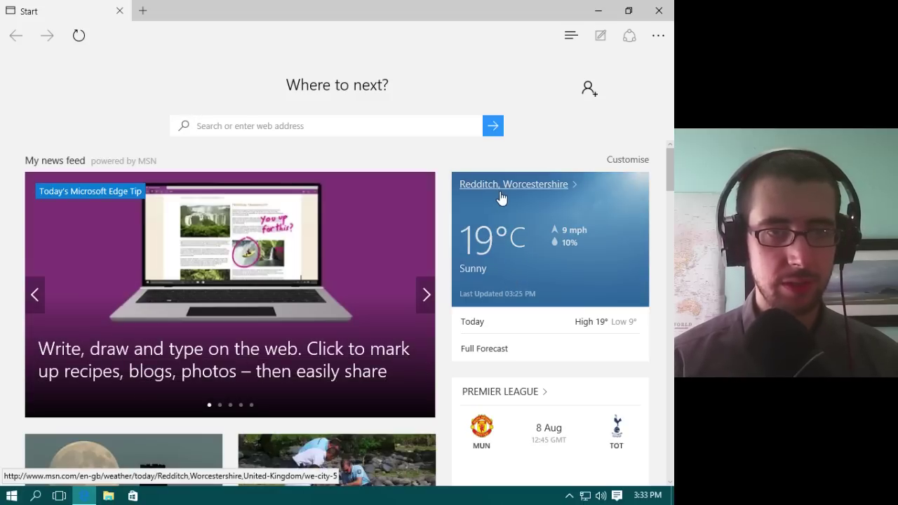
pyautogui.scroll(-10, 665, 181)
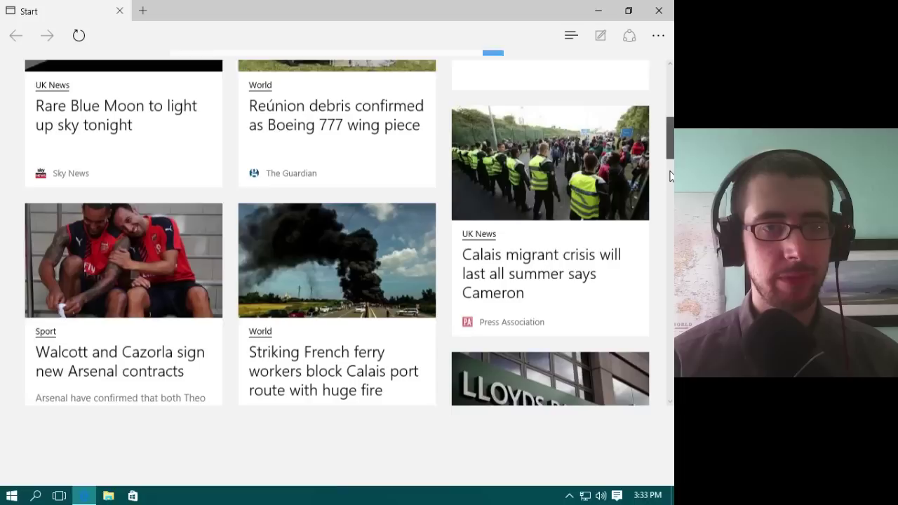
pyautogui.scroll(-3, 664, 179)
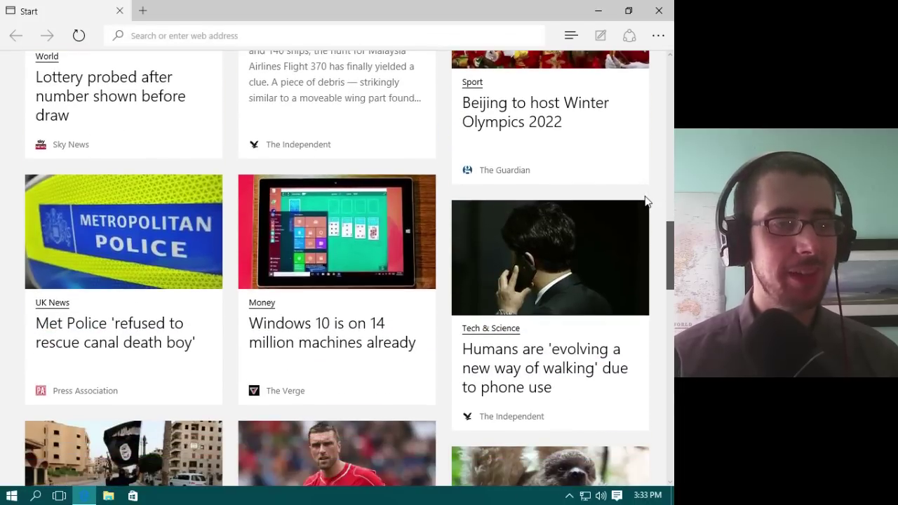
pyautogui.scroll(-1, 643, 208)
pyautogui.scroll(-6, 642, 208)
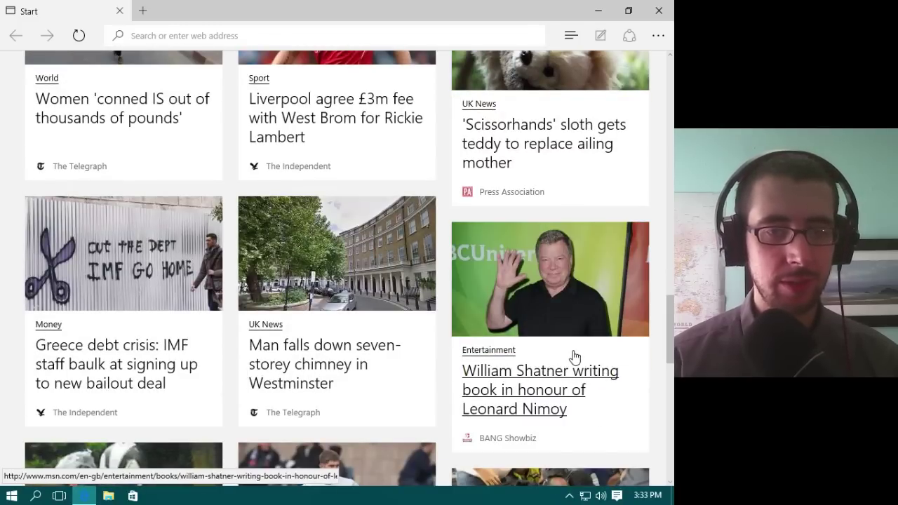
pyautogui.moveTo(670, 330); pyautogui.dragTo(664, 73)
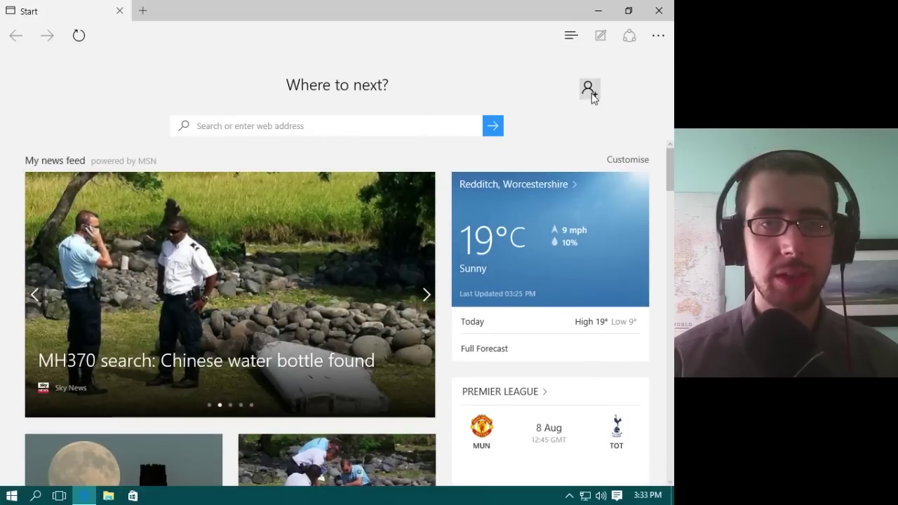
pyautogui.click(658, 35)
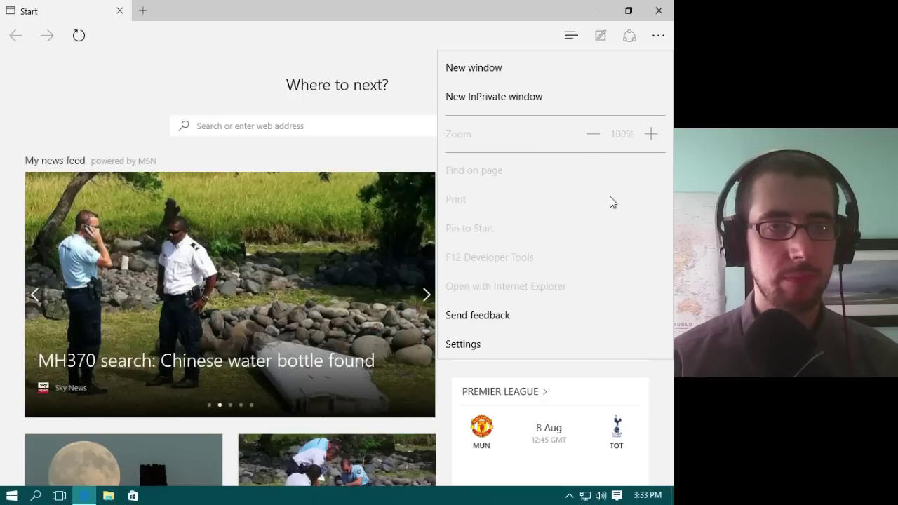
pyautogui.click(656, 37)
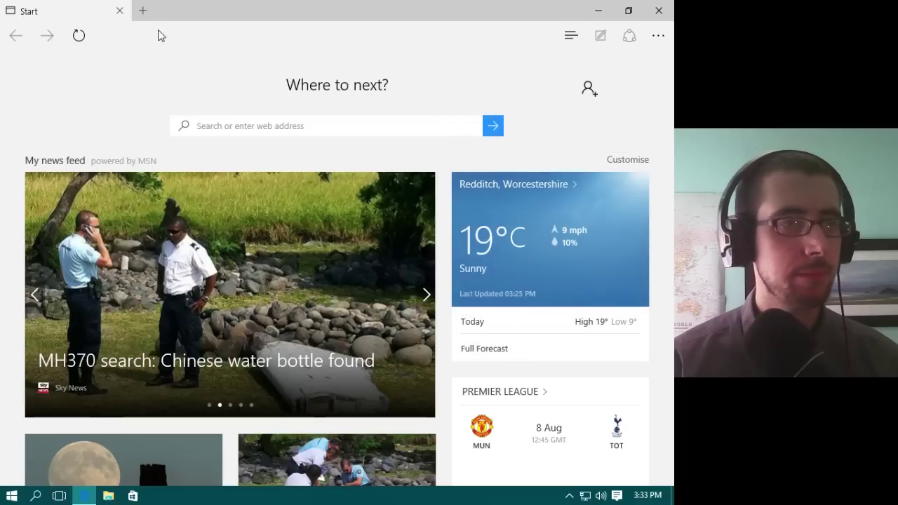
pyautogui.click(566, 33)
pyautogui.click(566, 33)
pyautogui.click(353, 125)
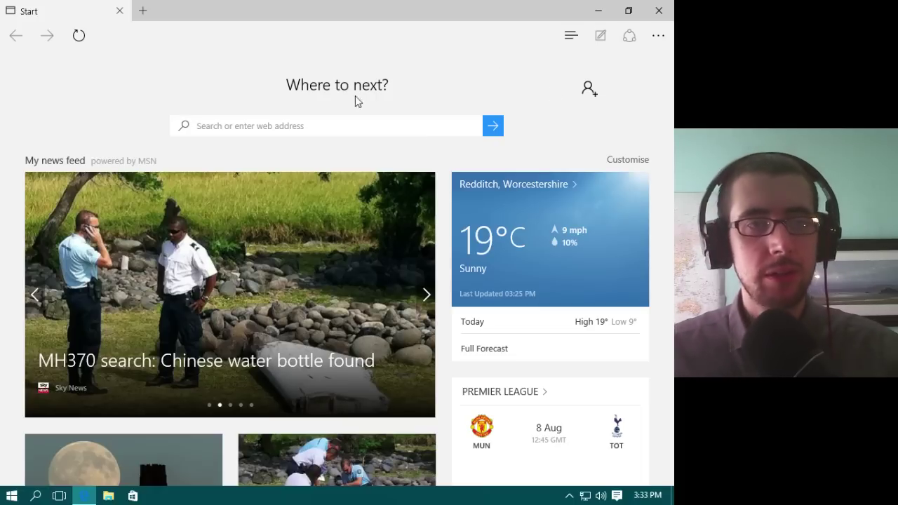
pyautogui.click(658, 12)
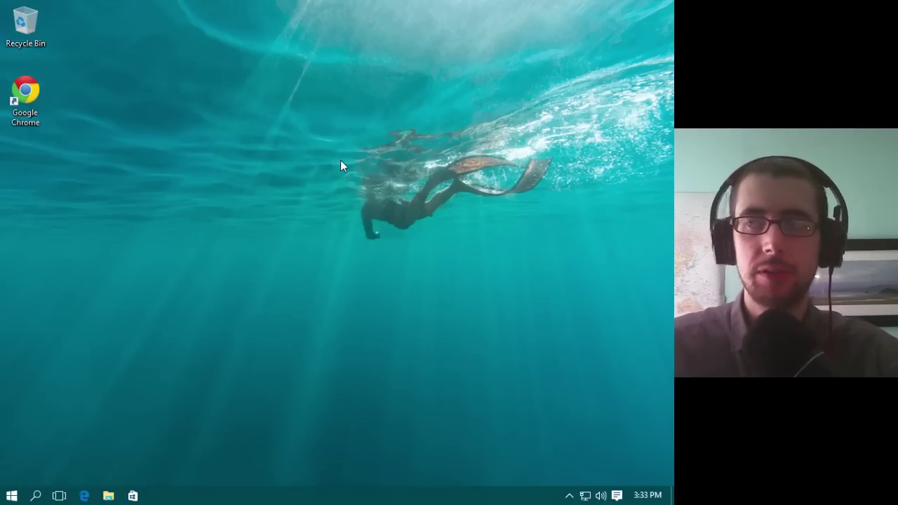
# Step: Open the Store and show the full, maximized list of Top free apps
pyautogui.click(139, 488)
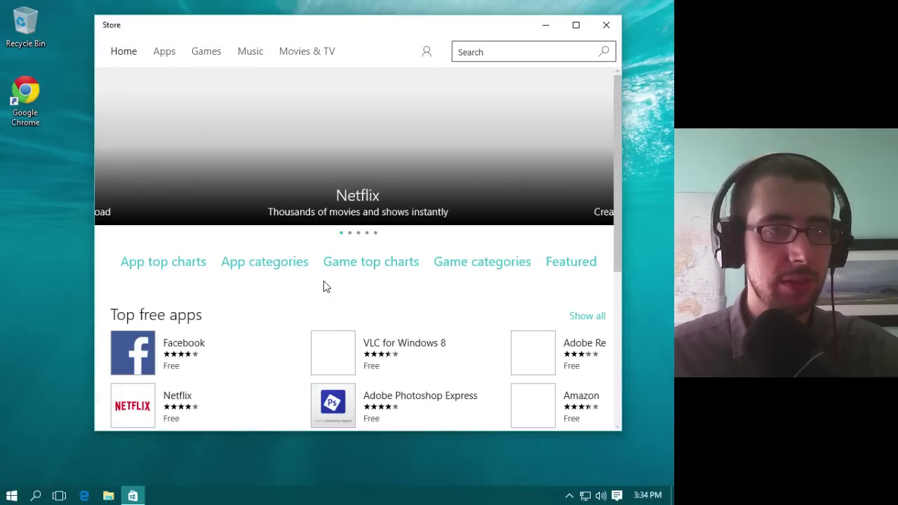
pyautogui.moveTo(618, 106); pyautogui.dragTo(614, 163)
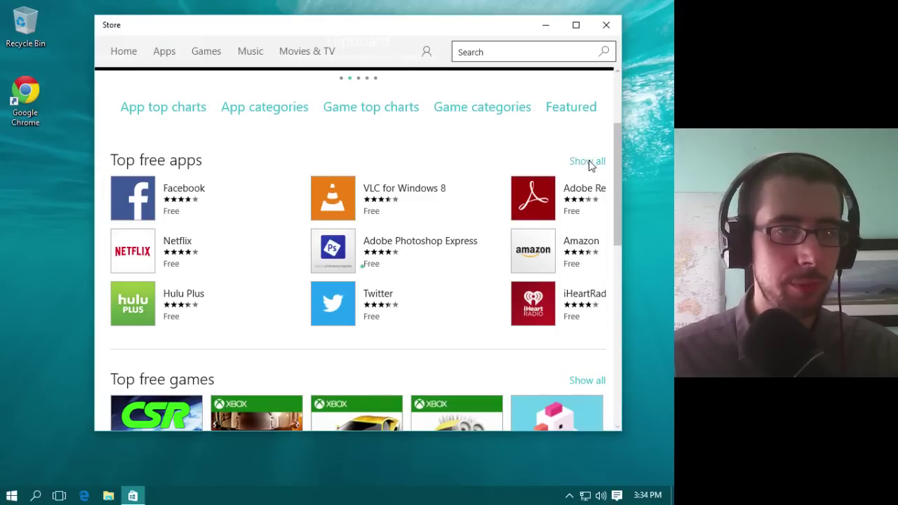
pyautogui.click(590, 166)
pyautogui.click(579, 26)
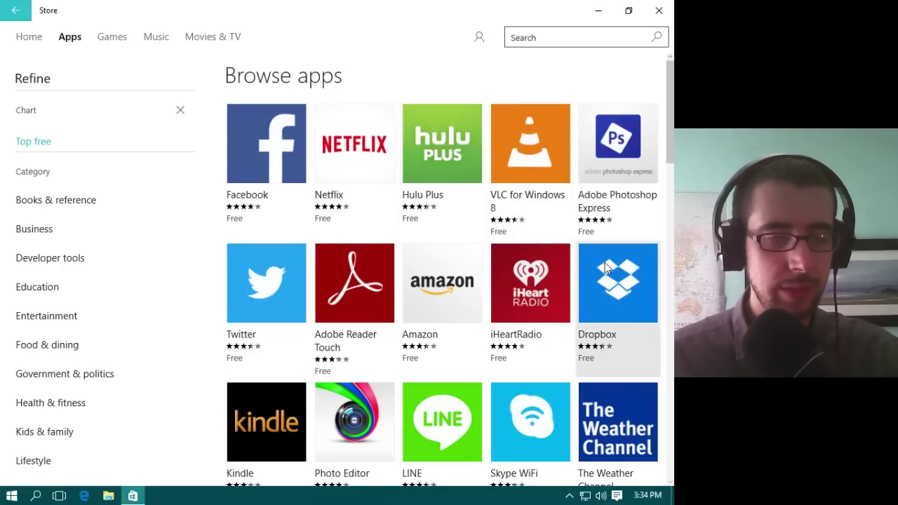
# Step: Scroll the Top free apps list and open the VLC for Windows 8 page
pyautogui.scroll(-3, 665, 158)
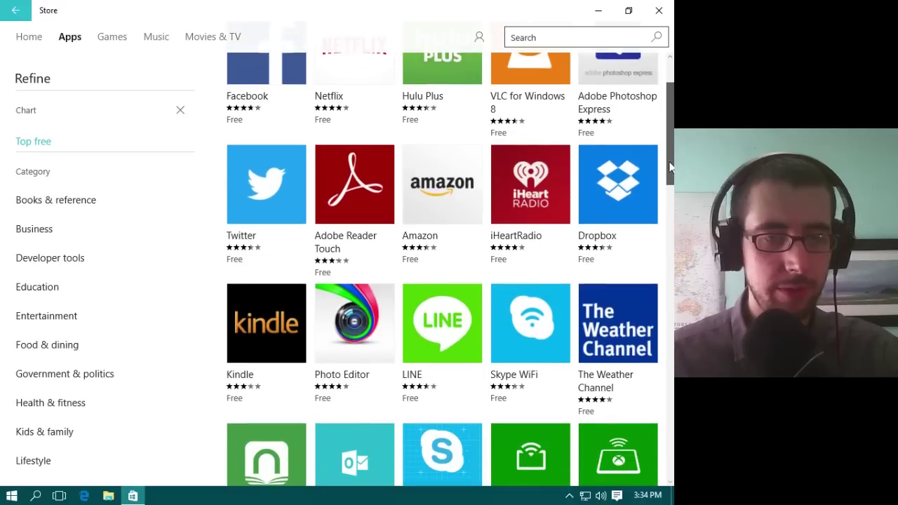
pyautogui.scroll(-3, 661, 217)
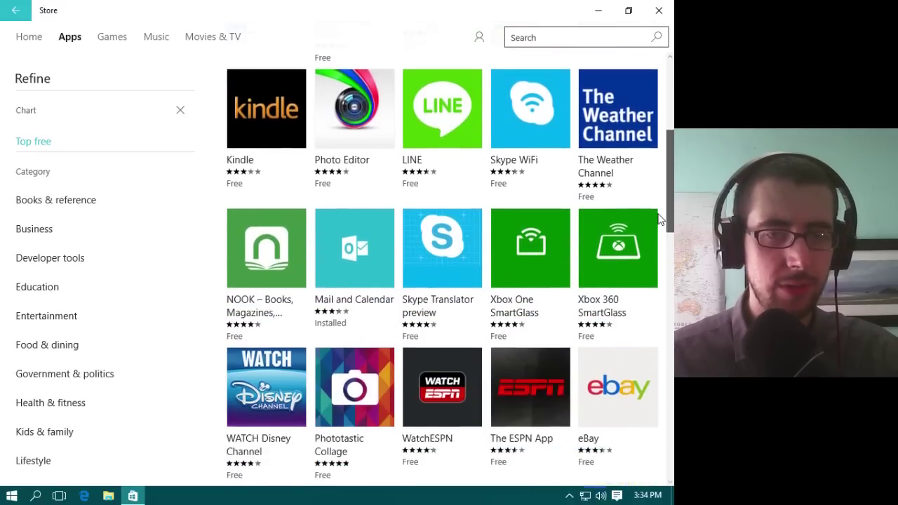
pyautogui.scroll(-2, 653, 254)
pyautogui.scroll(8, 637, 88)
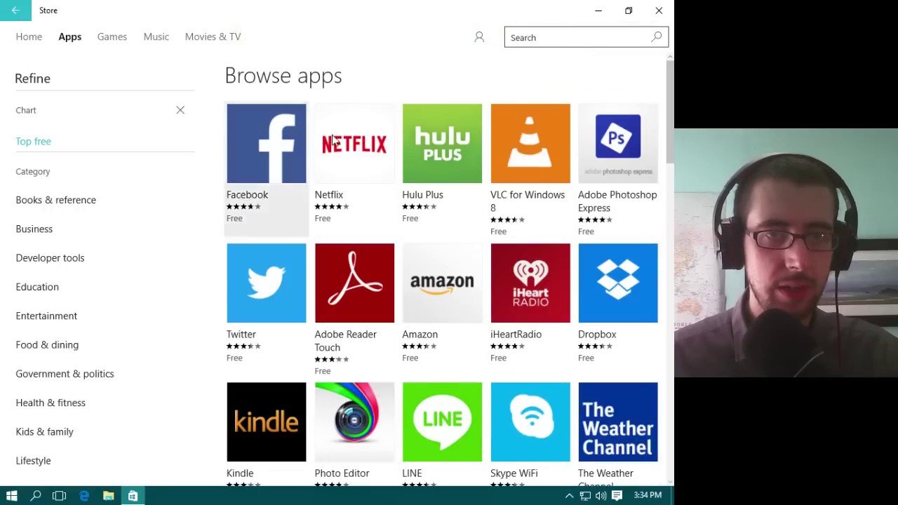
pyautogui.click(524, 127)
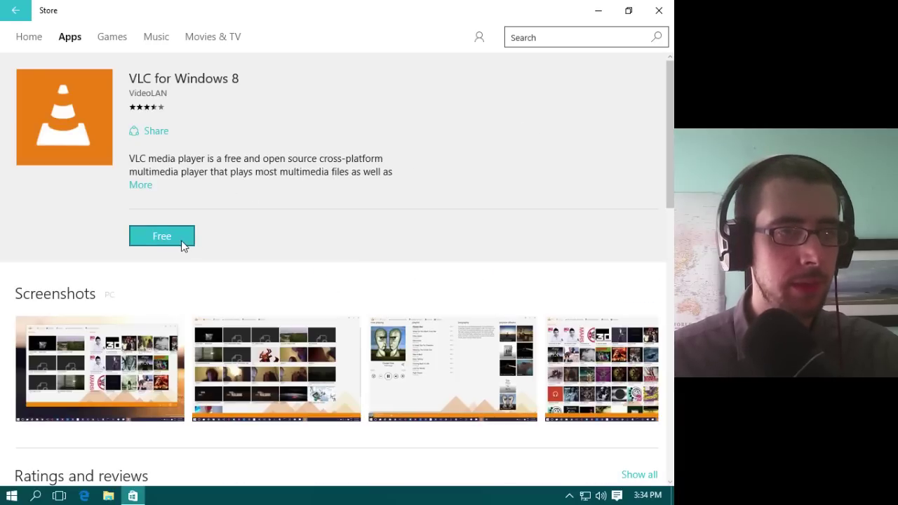
# Step: Try to get the free VLC app, cancel the Microsoft account sign-in, and close the Store
pyautogui.click(172, 237)
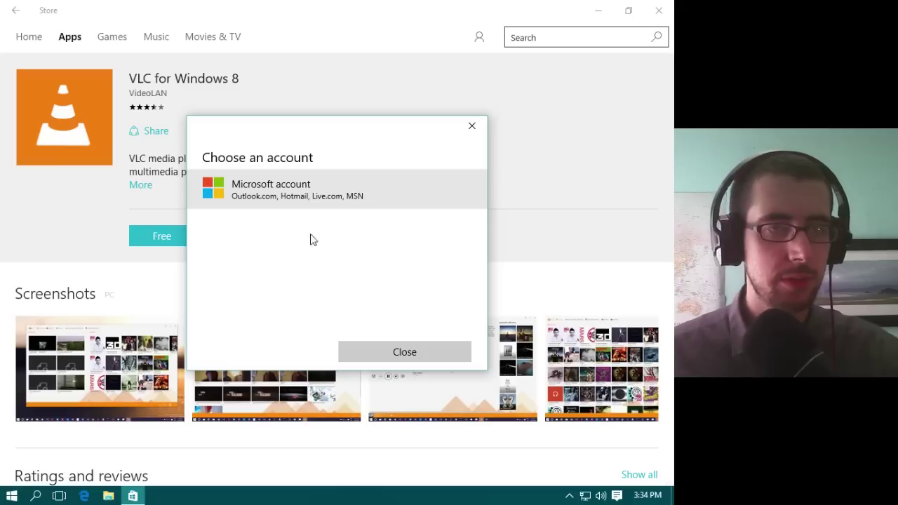
pyautogui.click(448, 360)
pyautogui.click(148, 234)
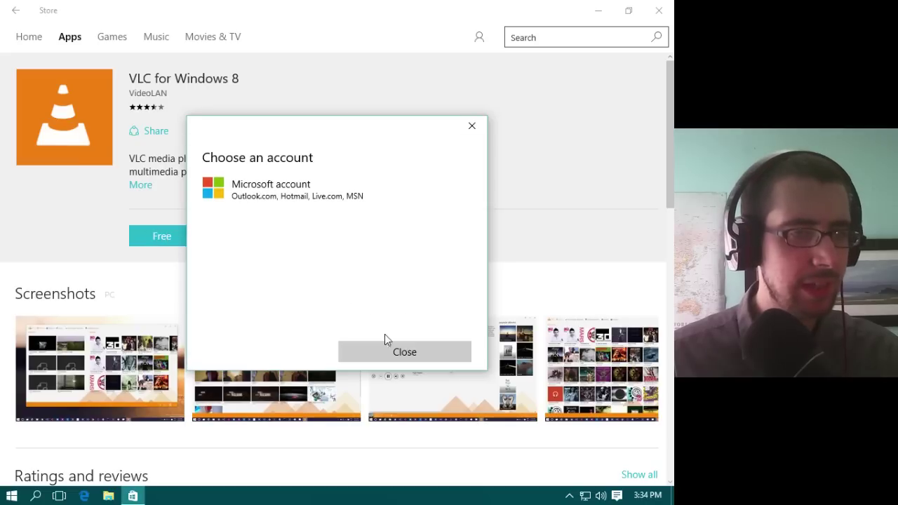
pyautogui.click(375, 194)
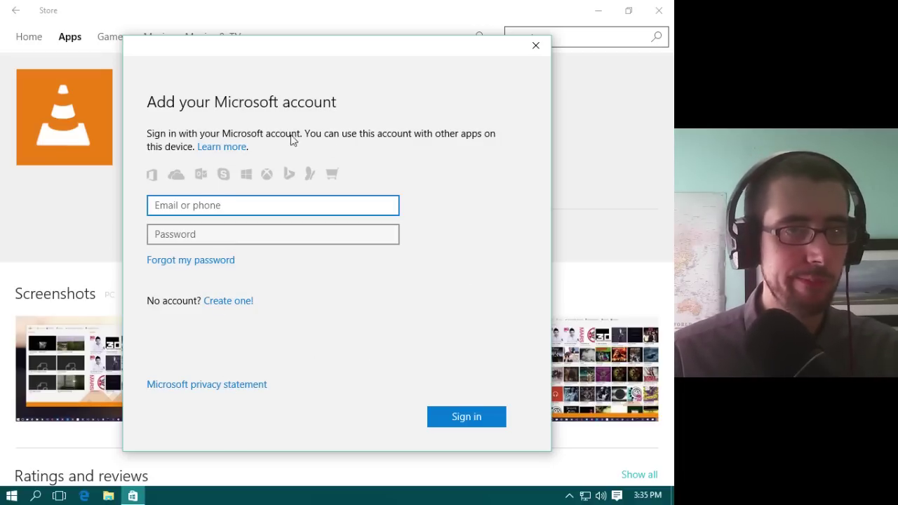
pyautogui.click(535, 47)
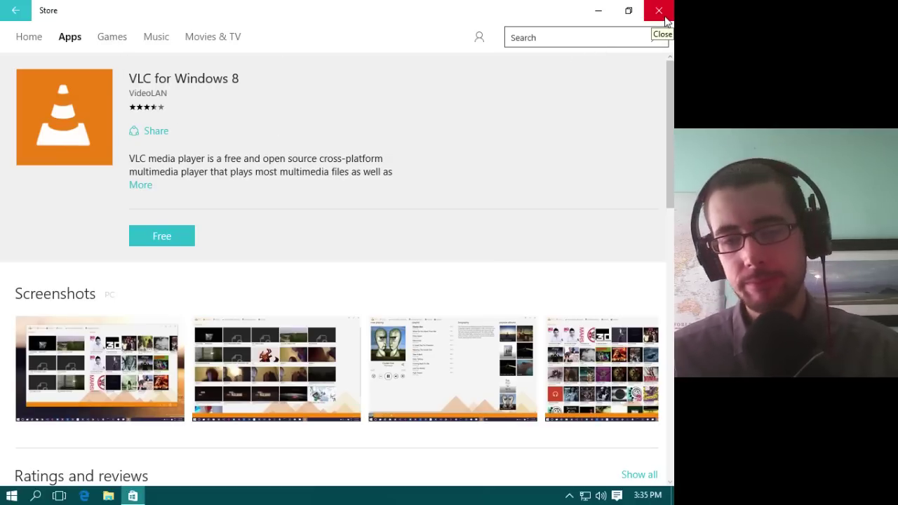
pyautogui.click(659, 10)
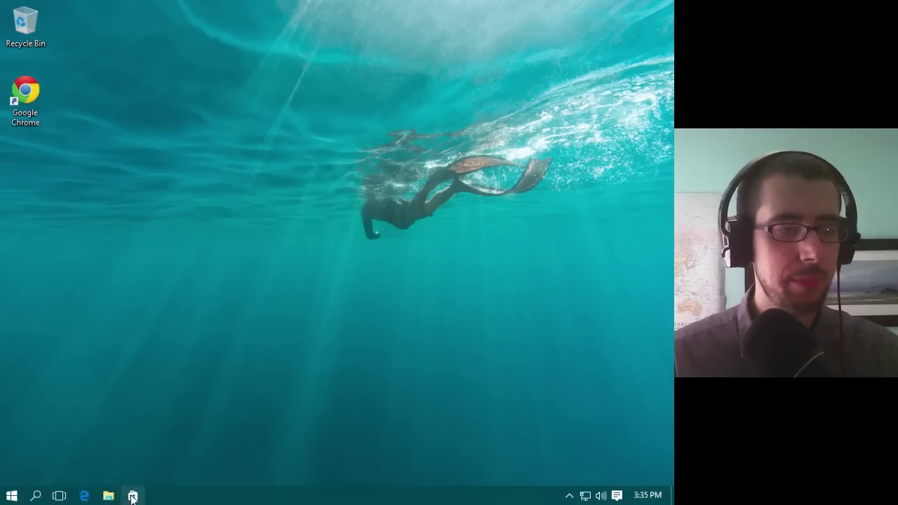
# Step: In the Start menu, shrink Microsoft Edge to small, pin Calendar to the taskbar, and shrink Calendar
pyautogui.click(11, 495)
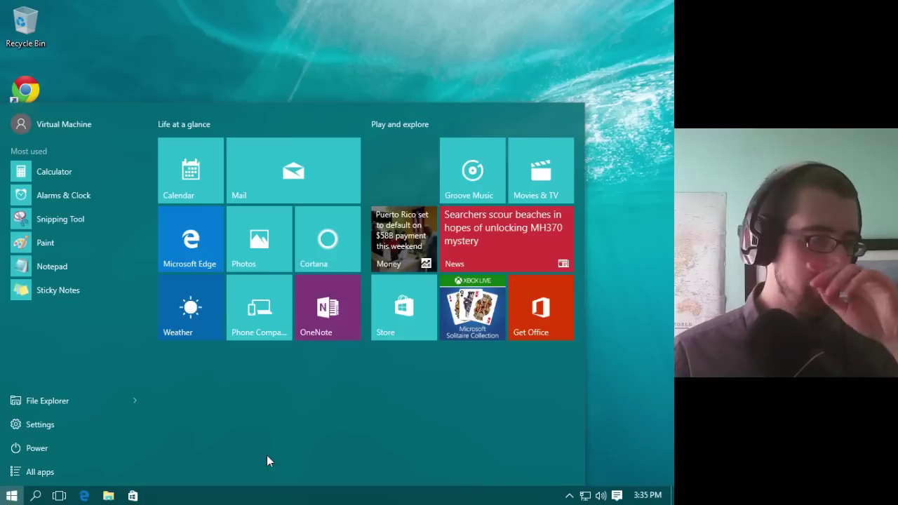
pyautogui.click(425, 57)
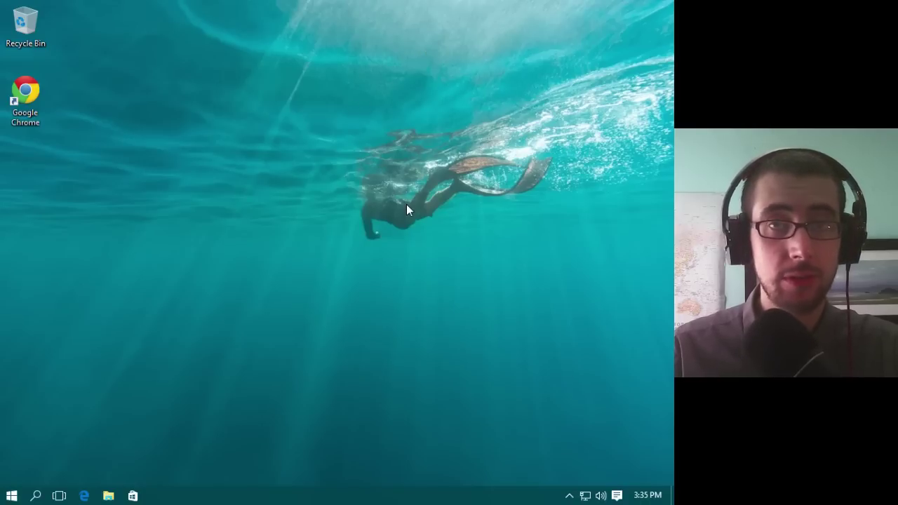
pyautogui.click(11, 495)
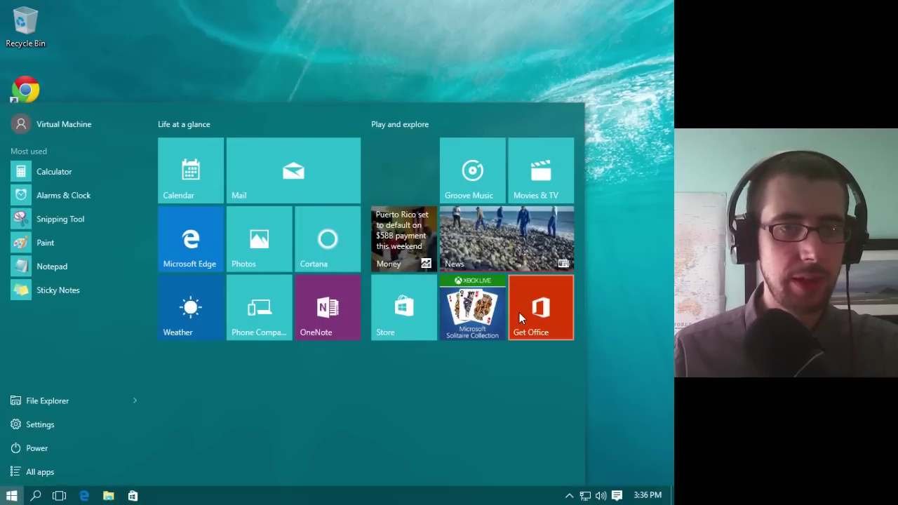
pyautogui.rightClick(179, 251)
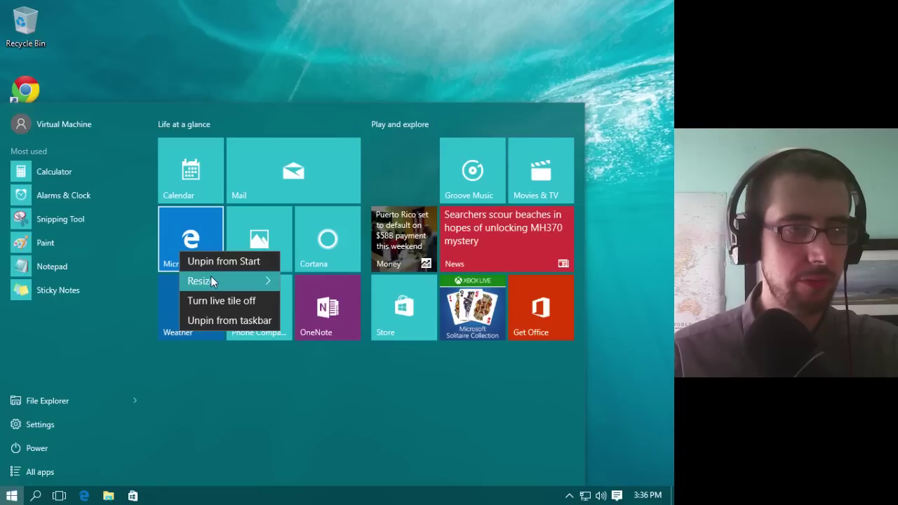
pyautogui.moveTo(211, 278)
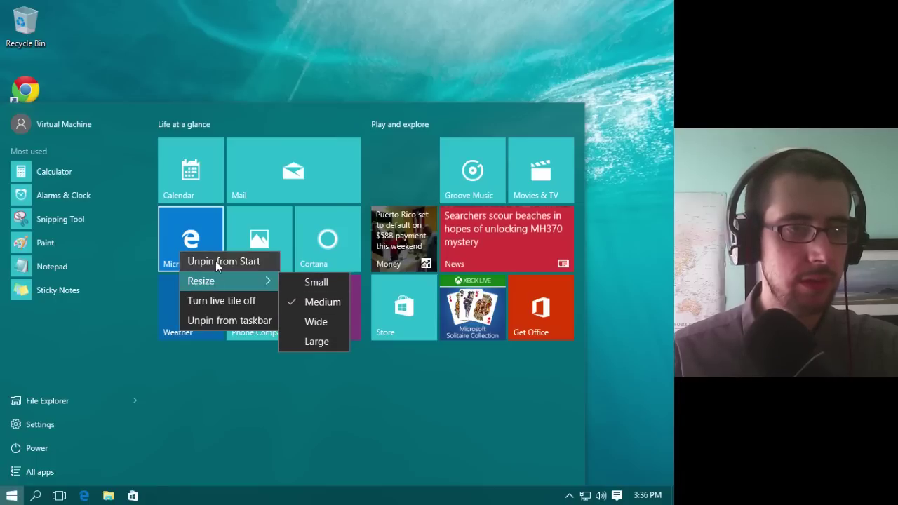
pyautogui.click(300, 282)
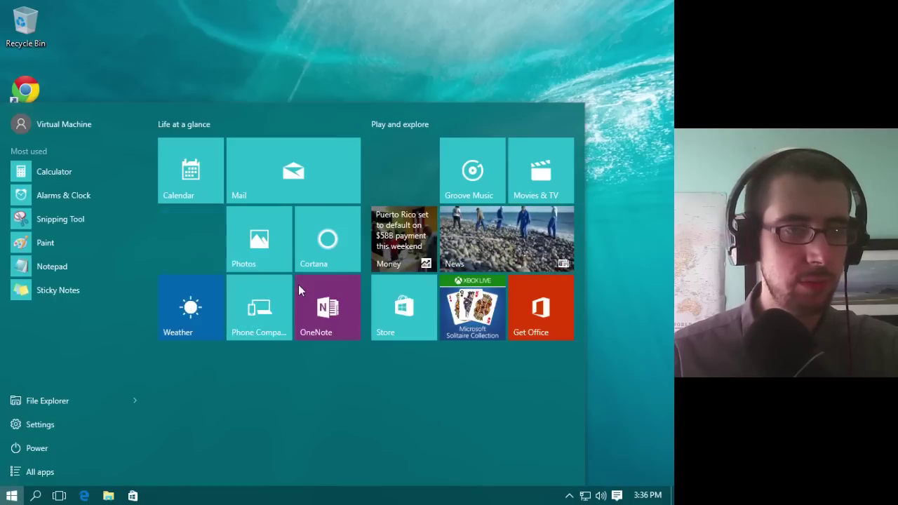
pyautogui.rightClick(164, 143)
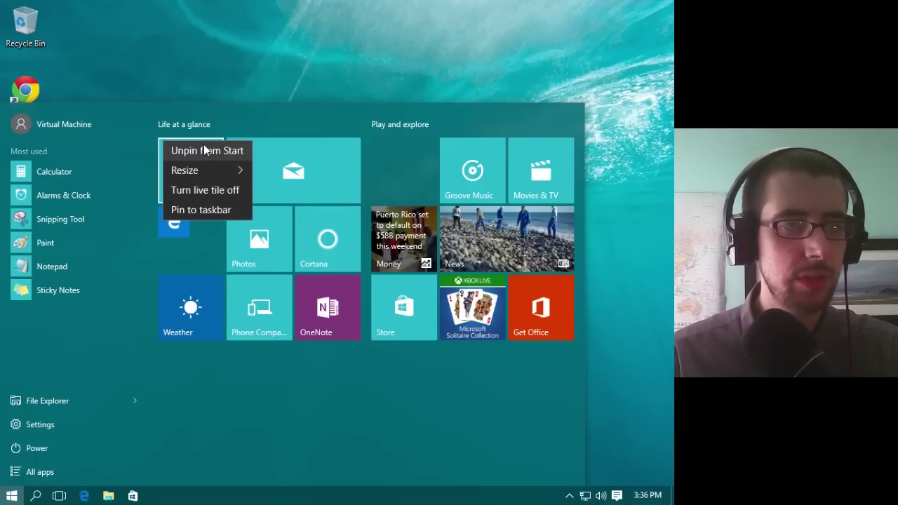
pyautogui.click(188, 218)
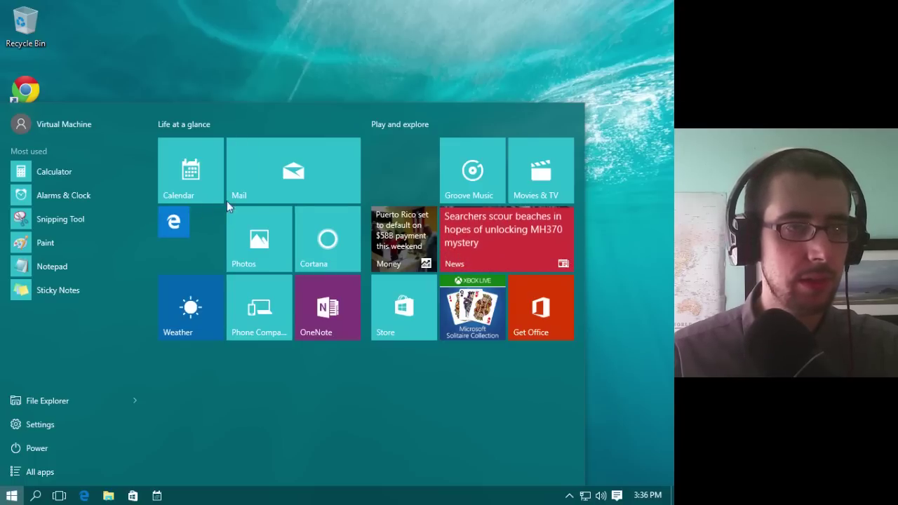
pyautogui.rightClick(174, 180)
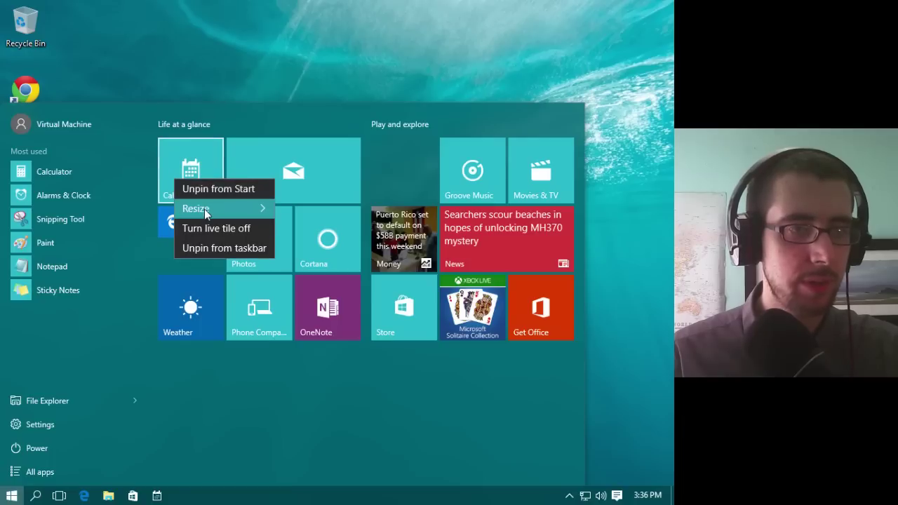
pyautogui.moveTo(204, 209)
pyautogui.click(307, 212)
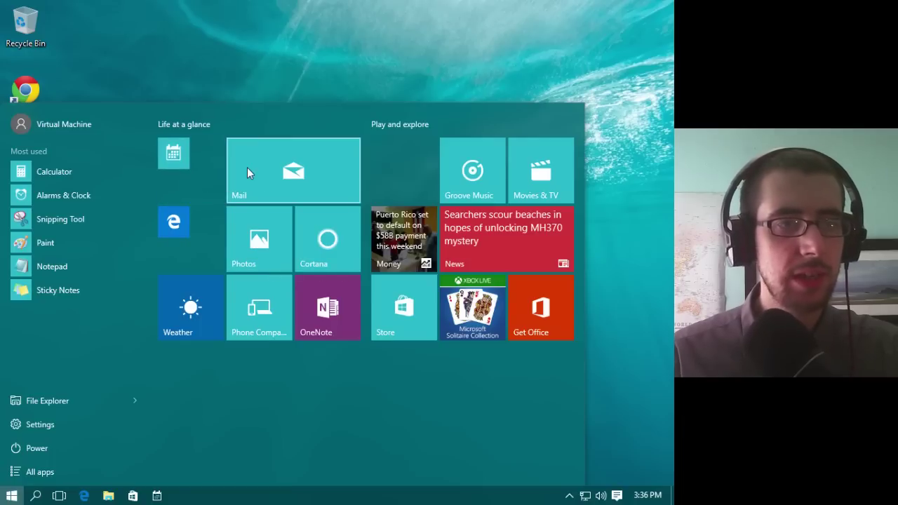
# Step: Resize the Mail, Photos, Cortana, OneNote and Phone Companion tiles to small
pyautogui.rightClick(247, 168)
pyautogui.moveTo(322, 196)
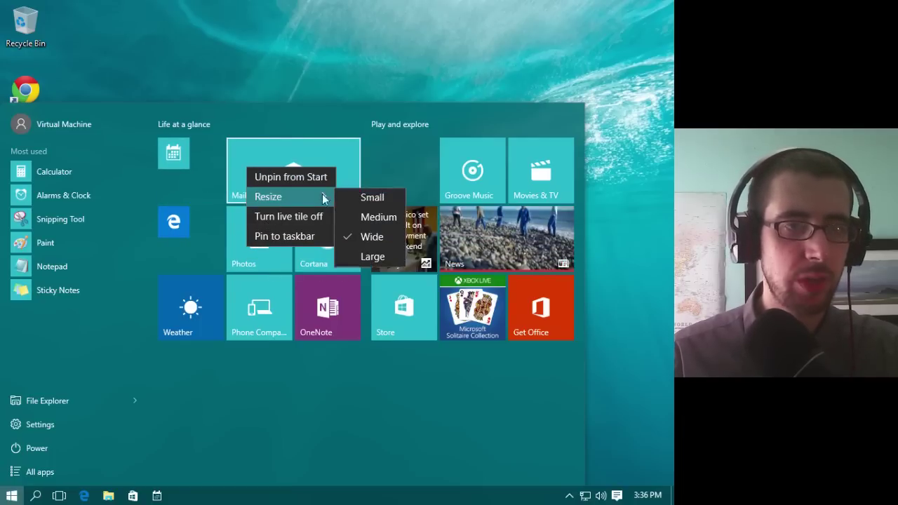
pyautogui.click(378, 197)
pyautogui.rightClick(259, 209)
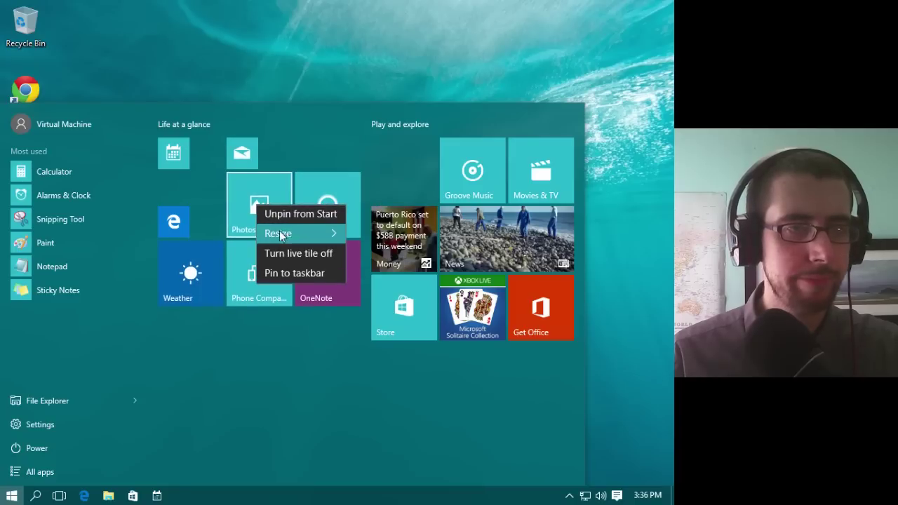
pyautogui.click(326, 212)
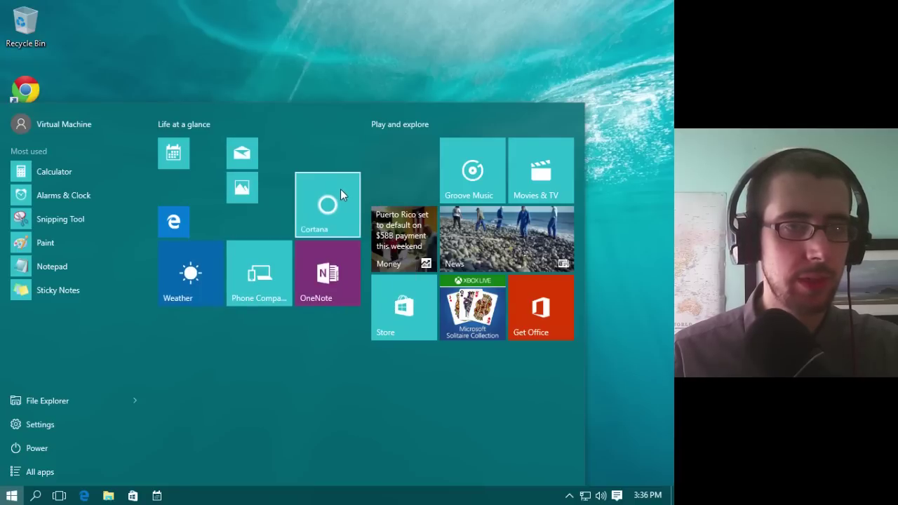
pyautogui.rightClick(340, 189)
pyautogui.moveTo(376, 214)
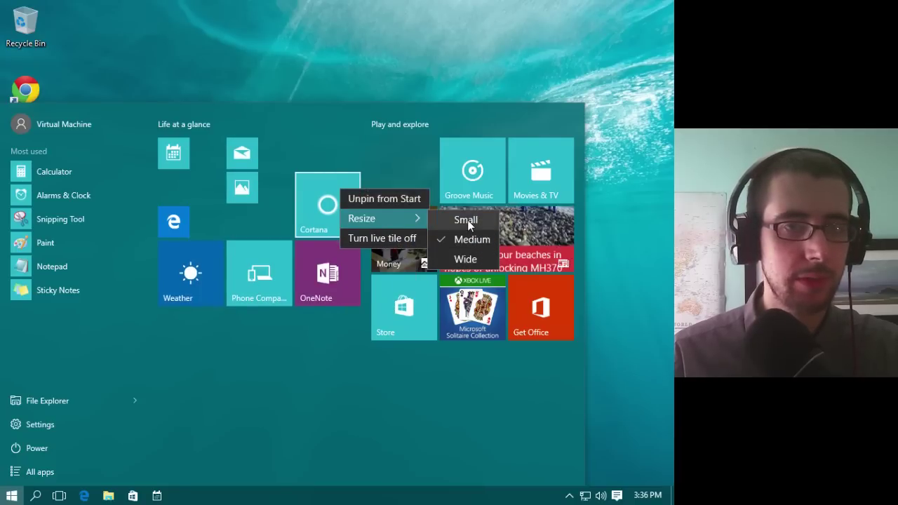
pyautogui.click(471, 220)
pyautogui.rightClick(342, 288)
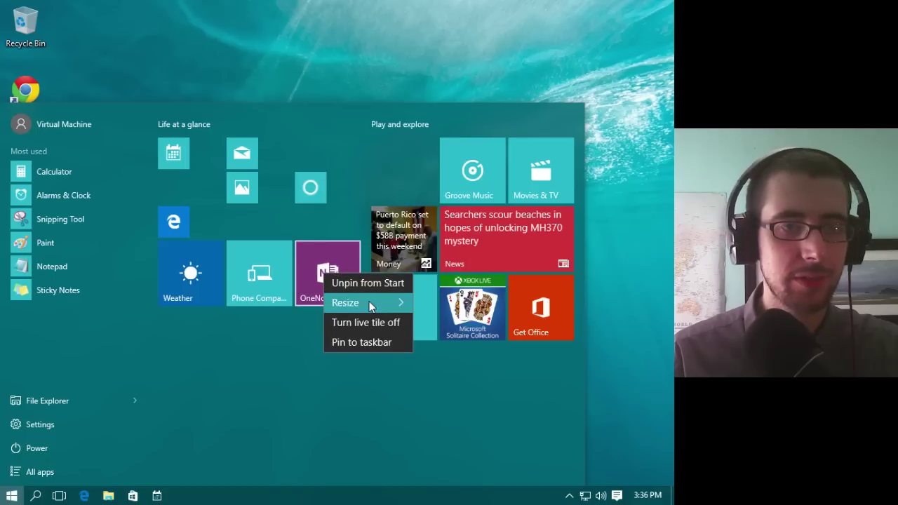
pyautogui.moveTo(379, 296)
pyautogui.click(461, 301)
pyautogui.rightClick(278, 289)
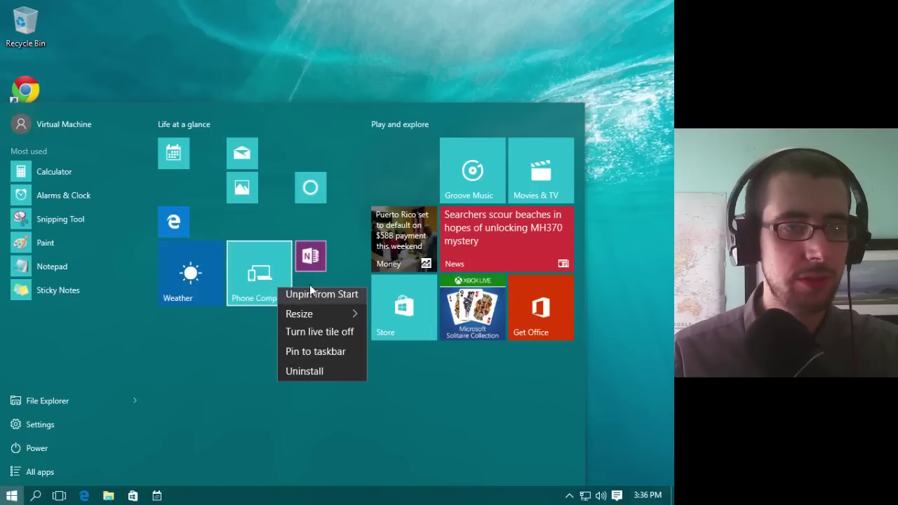
pyautogui.moveTo(315, 319)
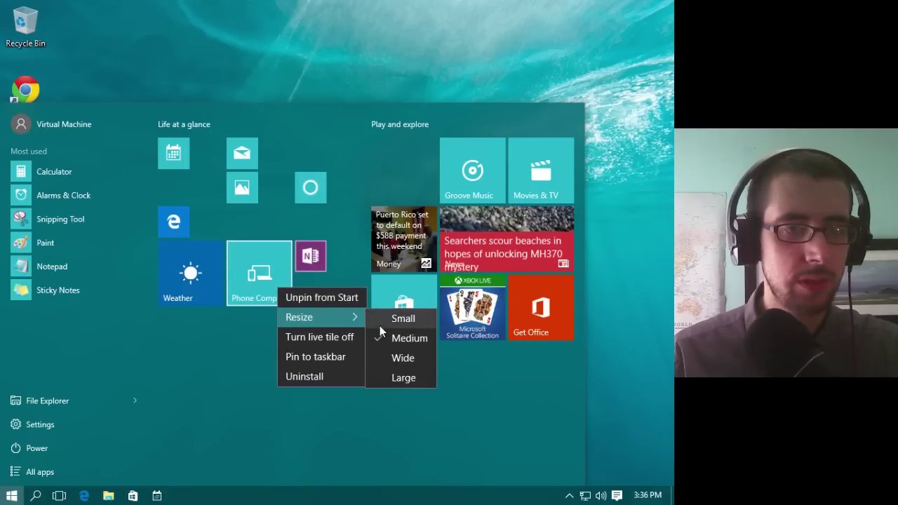
pyautogui.click(381, 323)
# Step: Resize the Weather, Money, Store and Solitaire tiles to small
pyautogui.rightClick(174, 283)
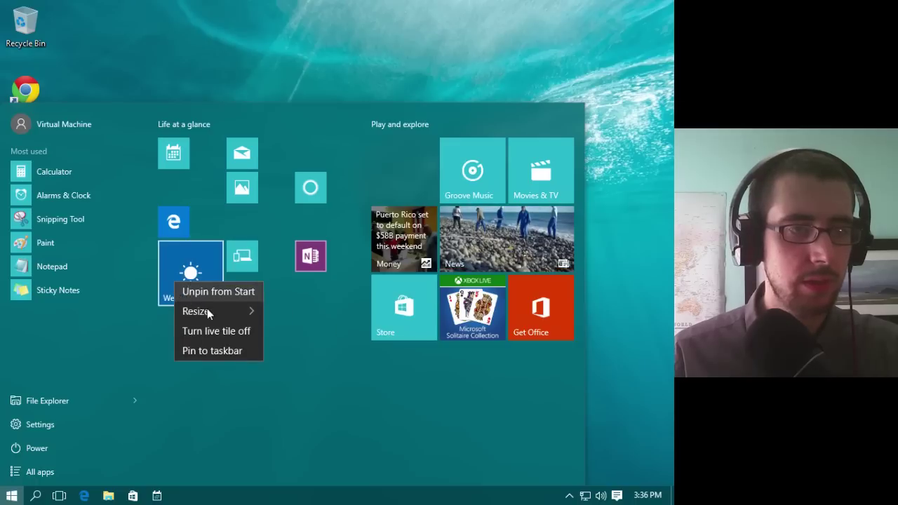
pyautogui.moveTo(210, 313)
pyautogui.click(293, 310)
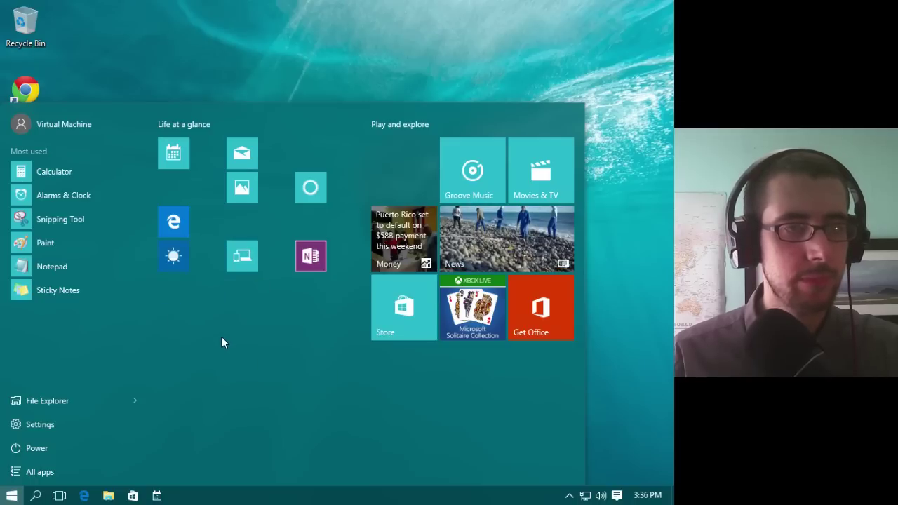
pyautogui.rightClick(391, 243)
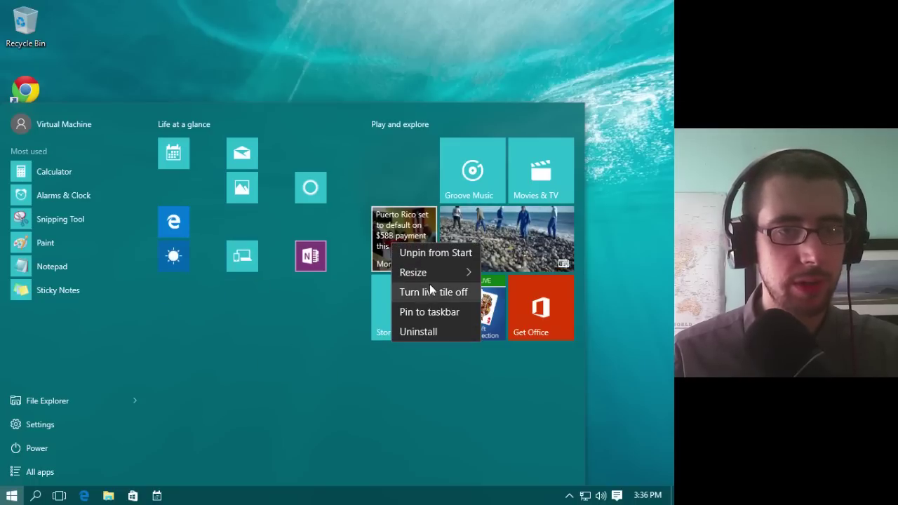
pyautogui.moveTo(434, 280)
pyautogui.click(497, 274)
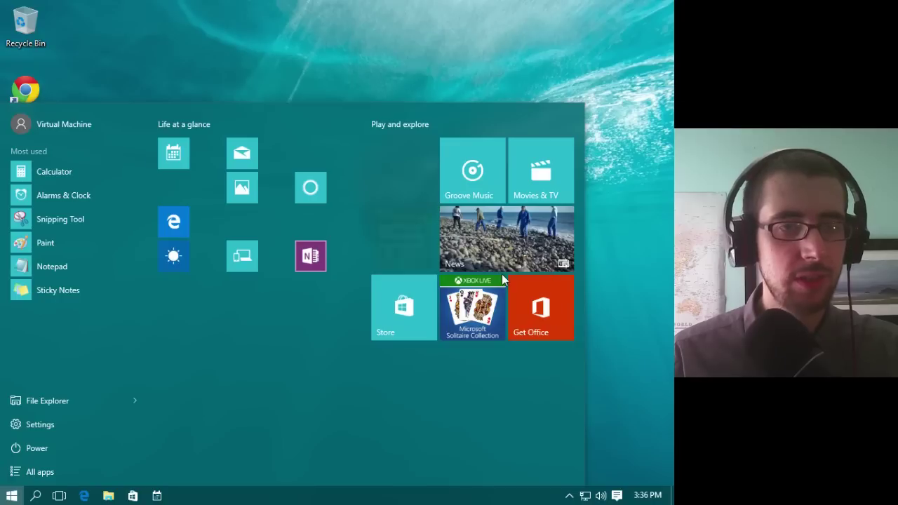
pyautogui.rightClick(410, 313)
pyautogui.moveTo(421, 319)
pyautogui.click(537, 327)
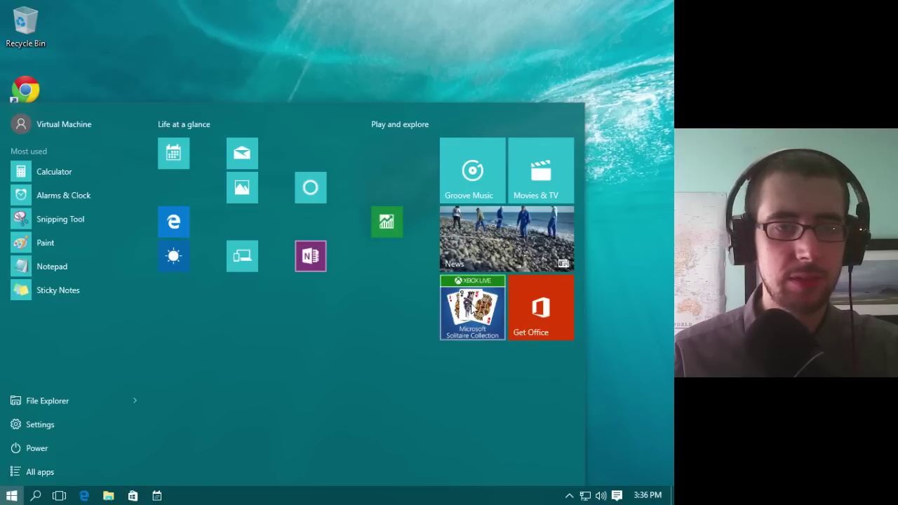
pyautogui.rightClick(472, 306)
pyautogui.moveTo(491, 336)
pyautogui.click(585, 334)
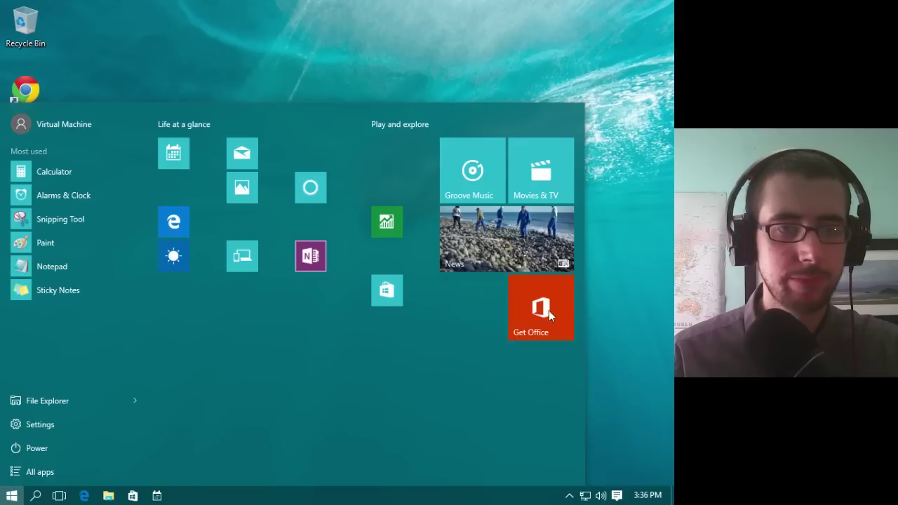
# Step: Resize the Get Office, News, Groove Music and Movies & TV tiles to small
pyautogui.rightClick(556, 319)
pyautogui.moveTo(580, 330)
pyautogui.click(484, 335)
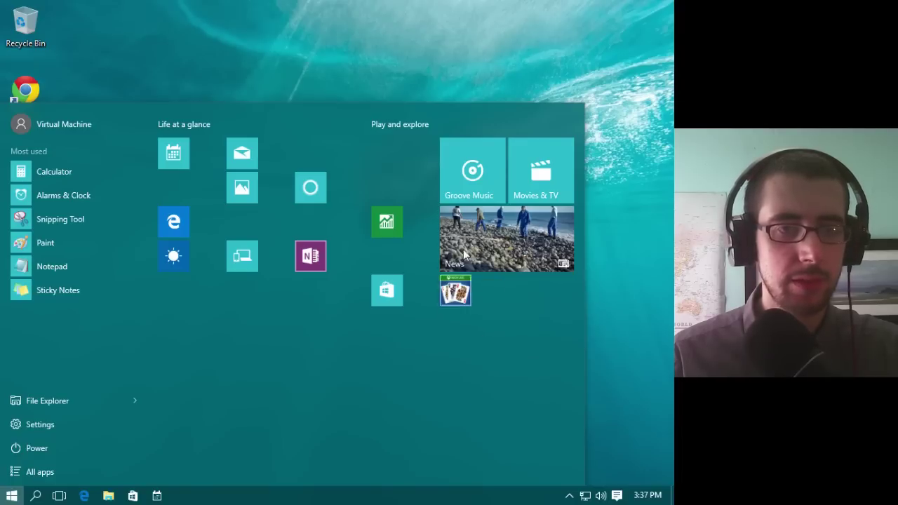
pyautogui.rightClick(462, 247)
pyautogui.moveTo(493, 269)
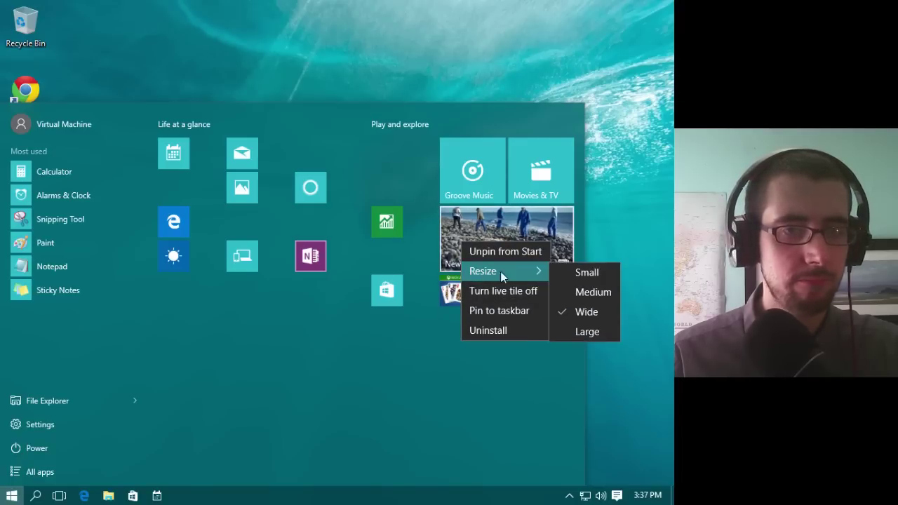
pyautogui.click(586, 271)
pyautogui.rightClick(483, 171)
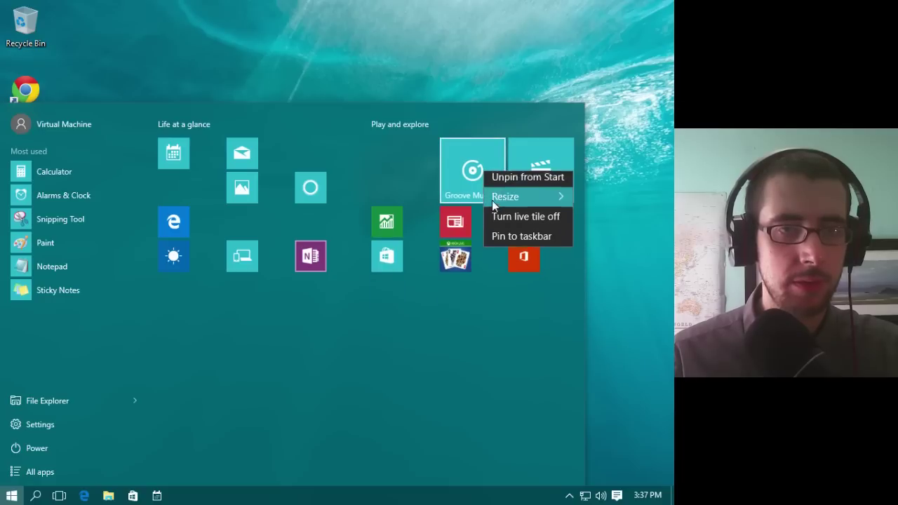
pyautogui.moveTo(503, 202)
pyautogui.click(588, 199)
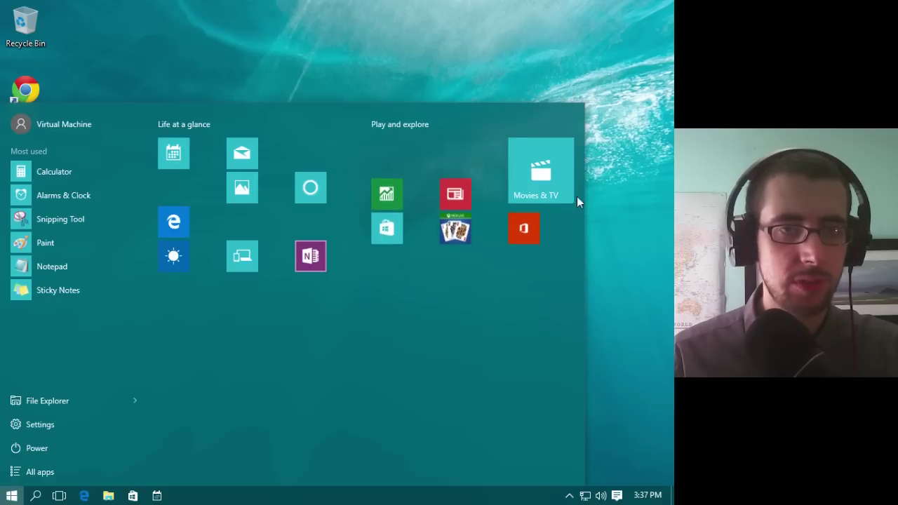
pyautogui.rightClick(535, 177)
pyautogui.moveTo(550, 210)
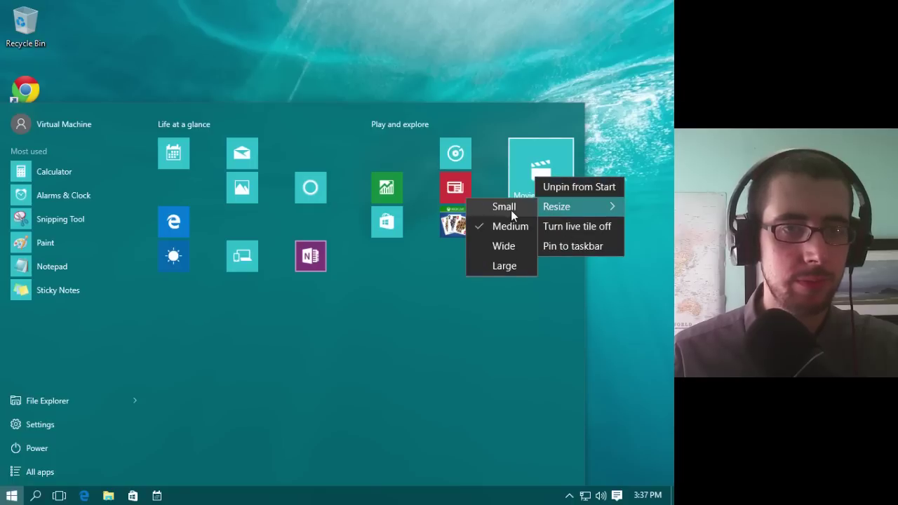
pyautogui.click(511, 209)
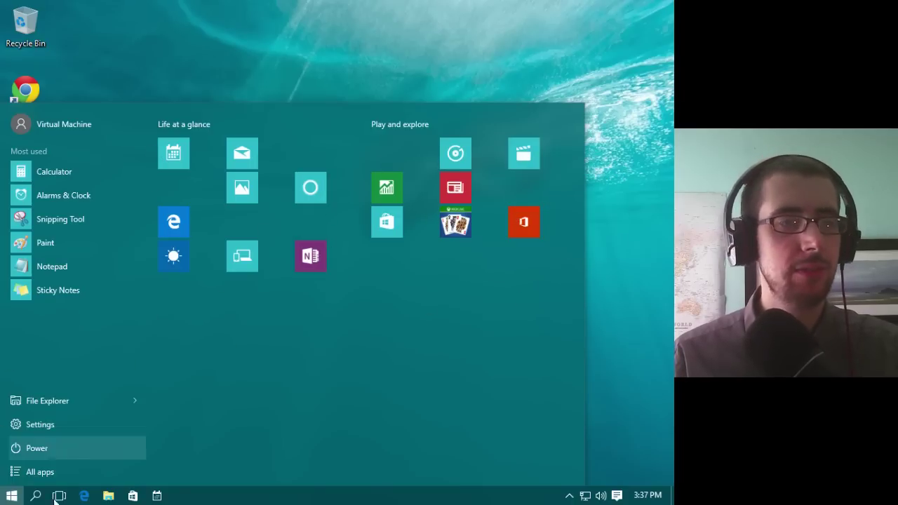
# Step: Rearrange the Money, Connect, Cortana and OneNote tiles within the Life at a glance group
pyautogui.moveTo(386, 187); pyautogui.dragTo(247, 219)
pyautogui.moveTo(242, 256); pyautogui.dragTo(169, 291)
pyautogui.moveTo(316, 184); pyautogui.dragTo(175, 245)
pyautogui.moveTo(299, 233); pyautogui.dragTo(161, 292)
pyautogui.moveTo(175, 354); pyautogui.dragTo(207, 223)
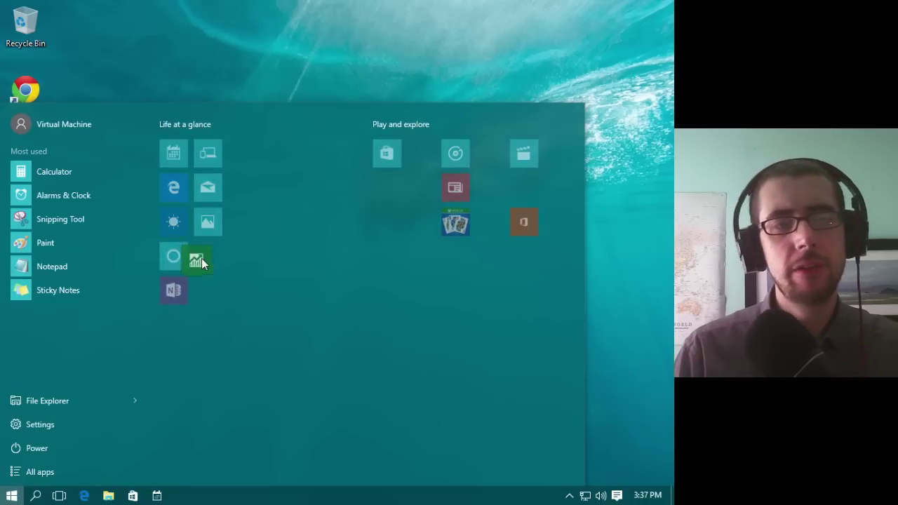
# Step: Move Store, Solitaire, News, Groove Music, Office and Movies & TV into Life at a glance, then close Start
pyautogui.moveTo(385, 149); pyautogui.dragTo(207, 290)
pyautogui.moveTo(454, 223); pyautogui.dragTo(171, 321)
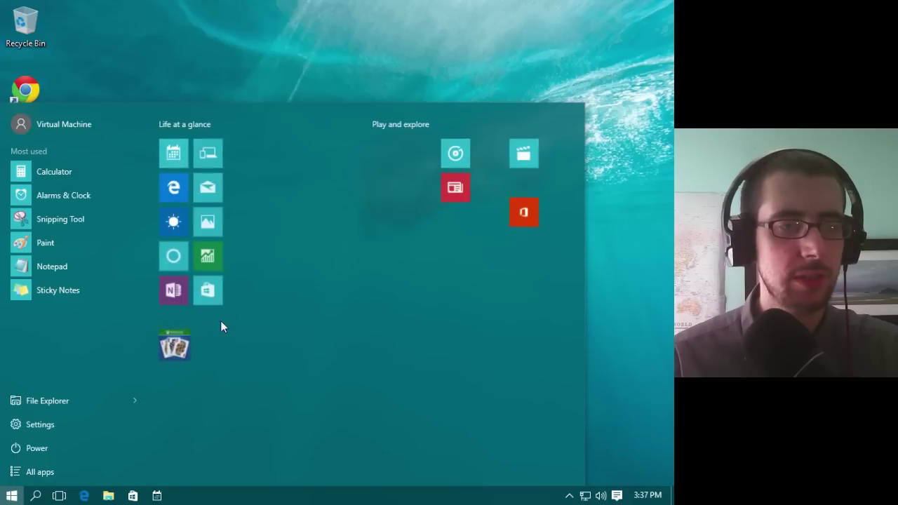
pyautogui.moveTo(170, 376); pyautogui.dragTo(169, 295)
pyautogui.moveTo(453, 191); pyautogui.dragTo(203, 332)
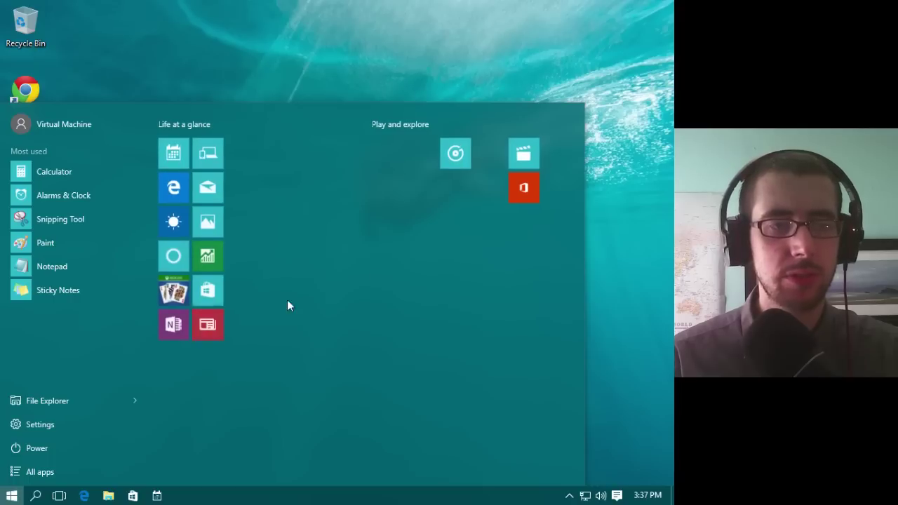
pyautogui.moveTo(452, 156); pyautogui.dragTo(163, 352)
pyautogui.moveTo(518, 195); pyautogui.dragTo(193, 359)
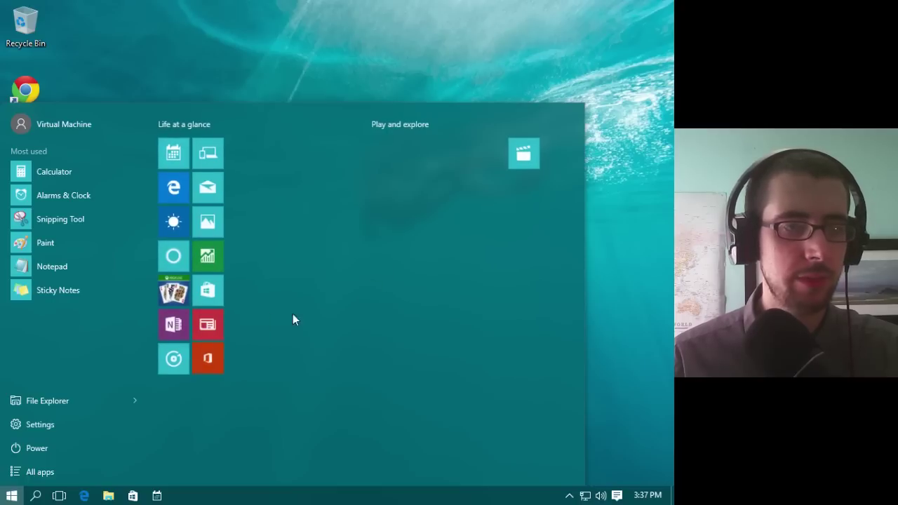
pyautogui.moveTo(523, 156); pyautogui.dragTo(163, 380)
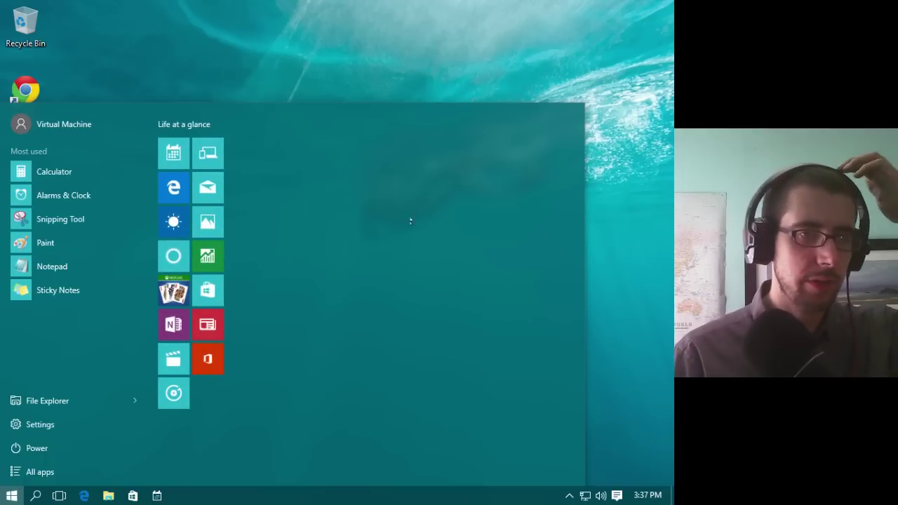
pyautogui.click(368, 89)
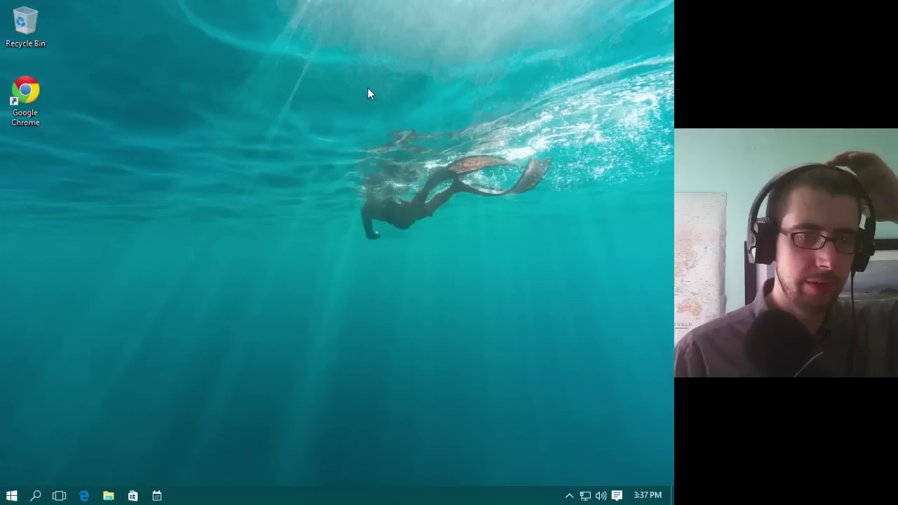
pyautogui.click(12, 496)
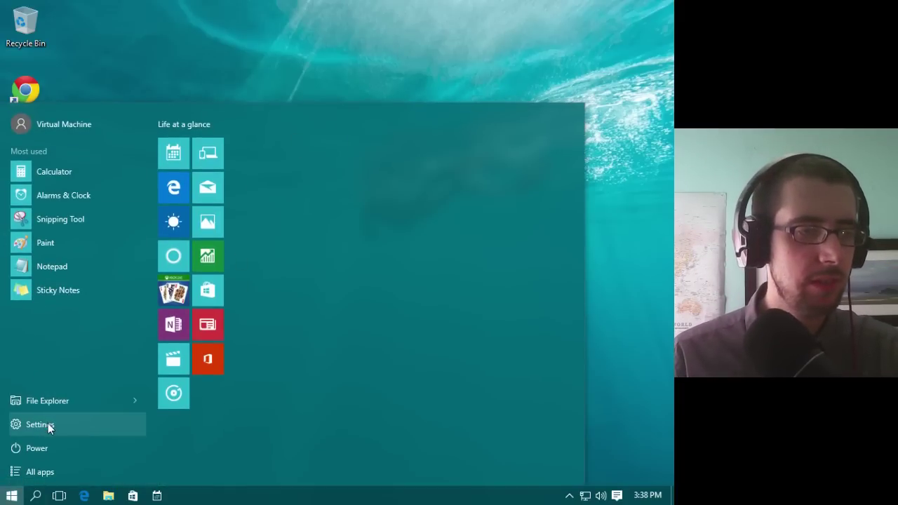
pyautogui.click(40, 472)
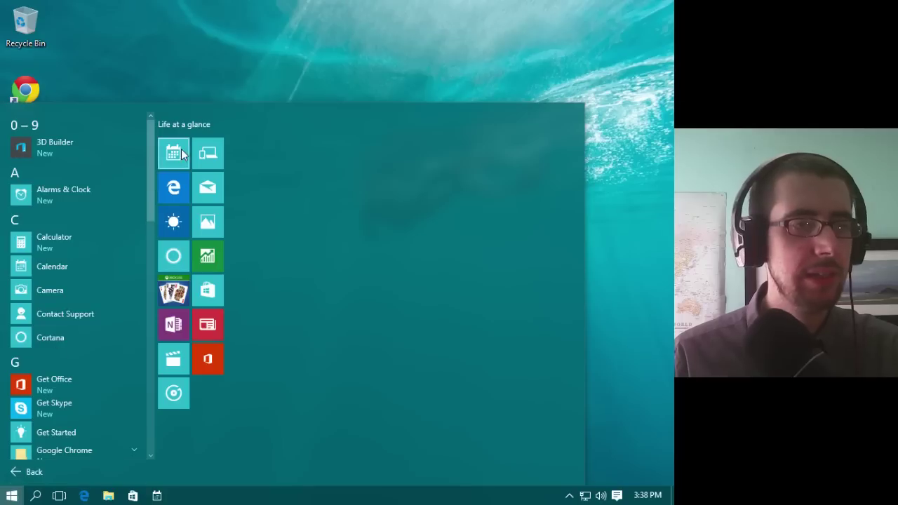
pyautogui.moveTo(150, 140)
pyautogui.mouseDown()
pyautogui.moveTo(139, 392)
pyautogui.moveTo(148, 147)
pyautogui.mouseUp()
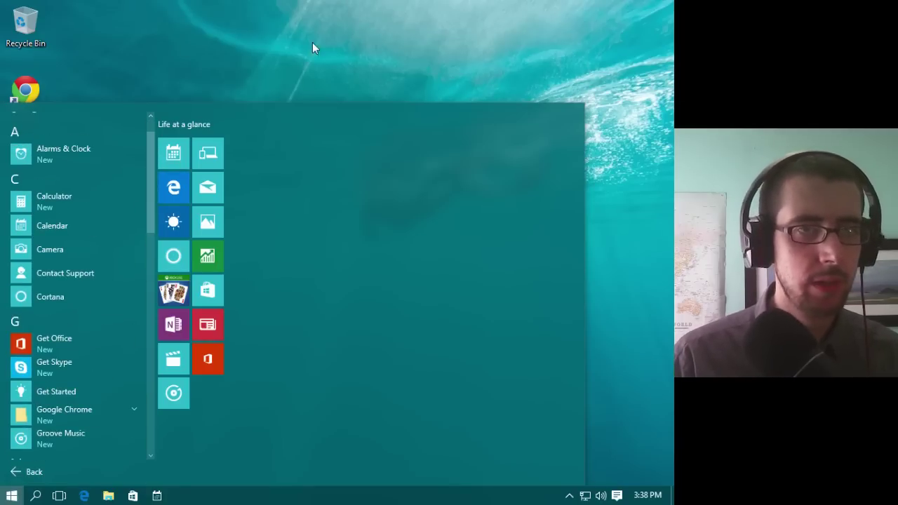
pyautogui.press('super')
pyautogui.press('super')
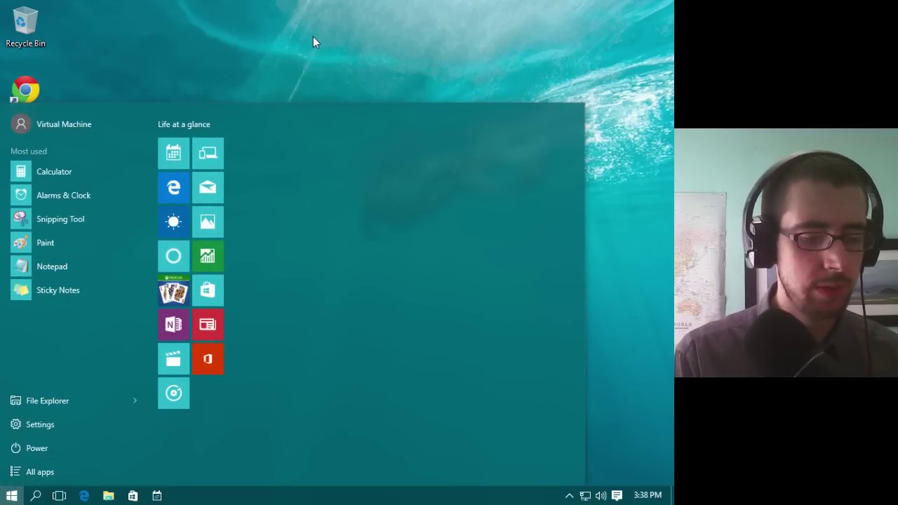
pyautogui.write('cal')
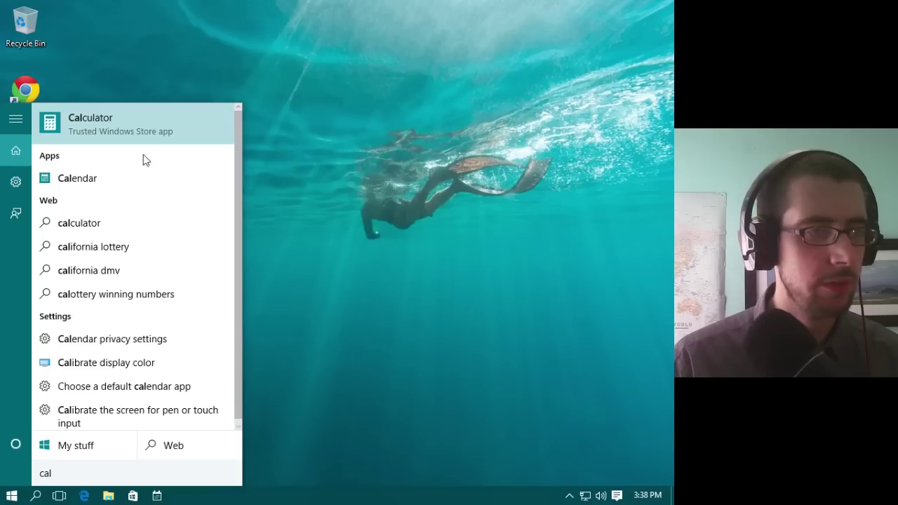
pyautogui.click(362, 174)
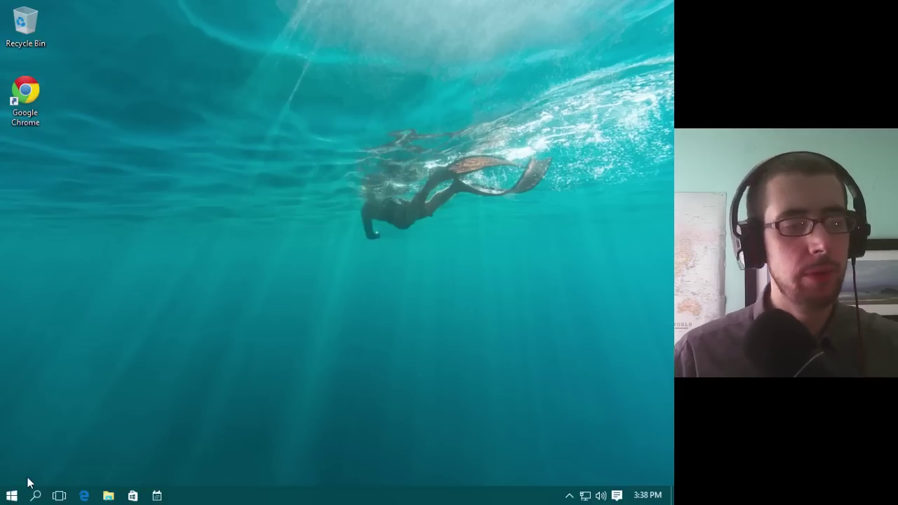
# Step: Open and close the Start menu, then open the Action Center showing the update and SmartScreen notices
pyautogui.click(12, 495)
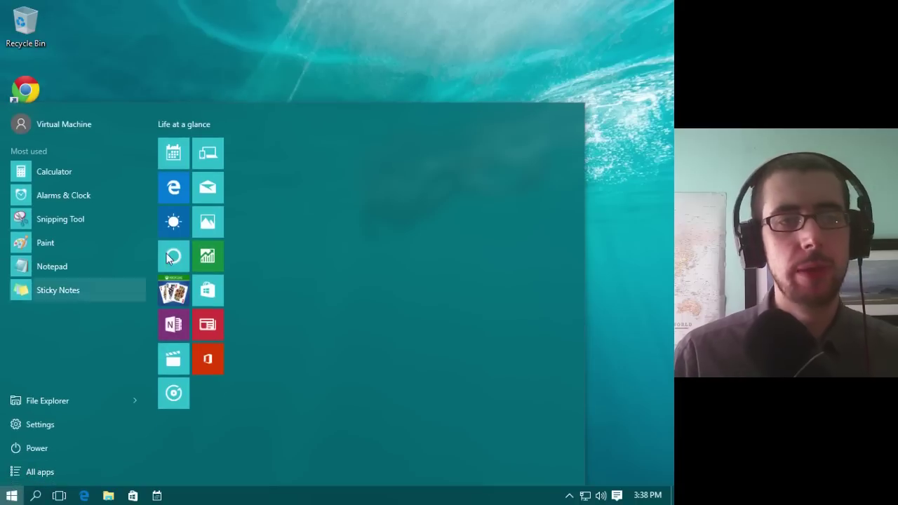
pyautogui.click(375, 58)
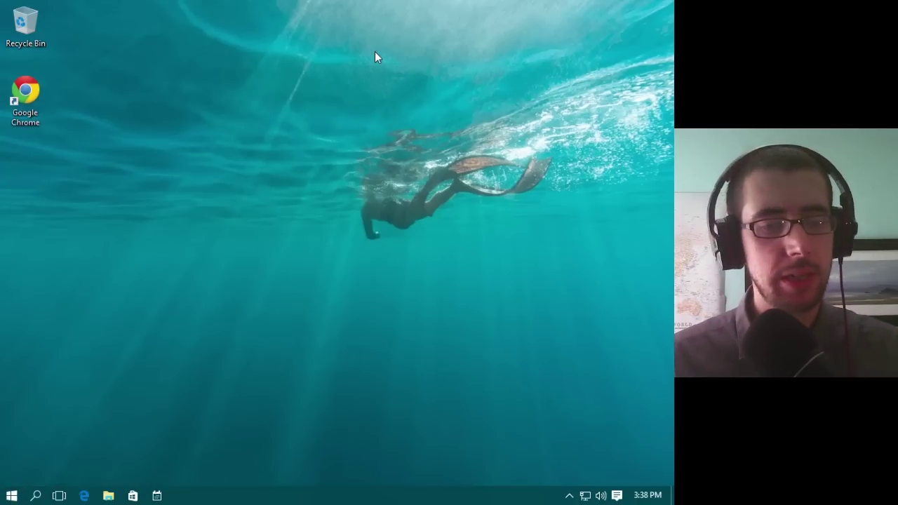
pyautogui.click(617, 495)
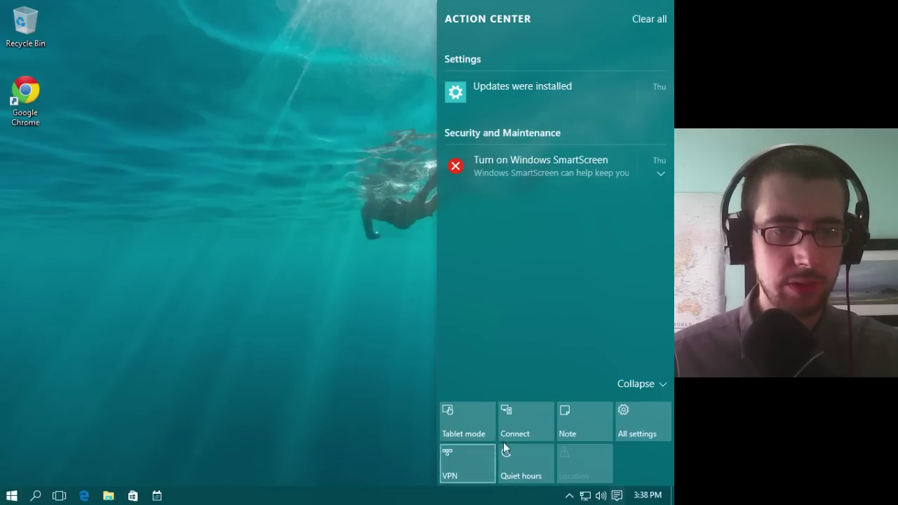
# Step: Close the Action Center, then show and dismiss the hidden notification-area icons
pyautogui.click(617, 497)
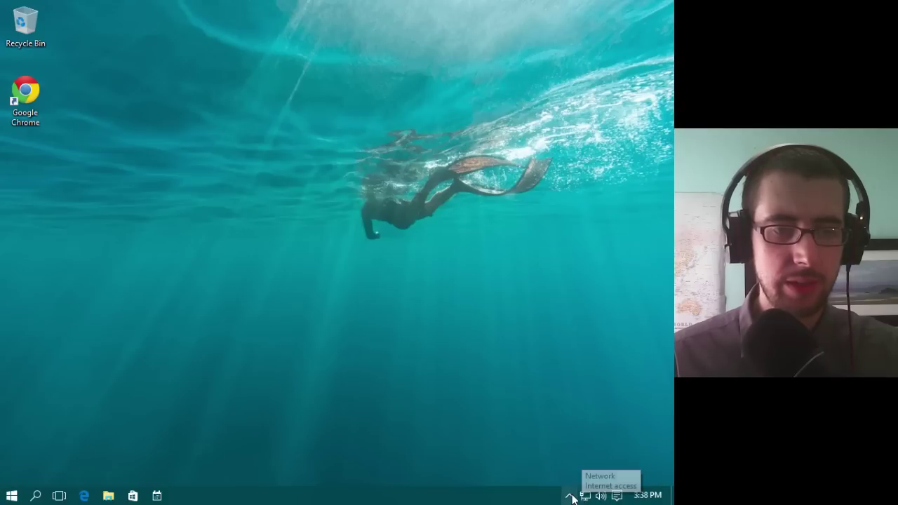
pyautogui.click(570, 495)
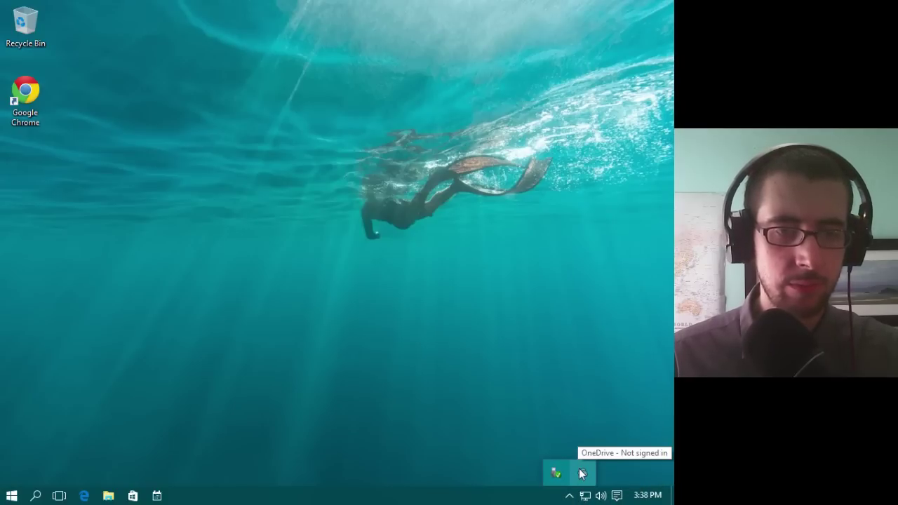
pyautogui.click(565, 329)
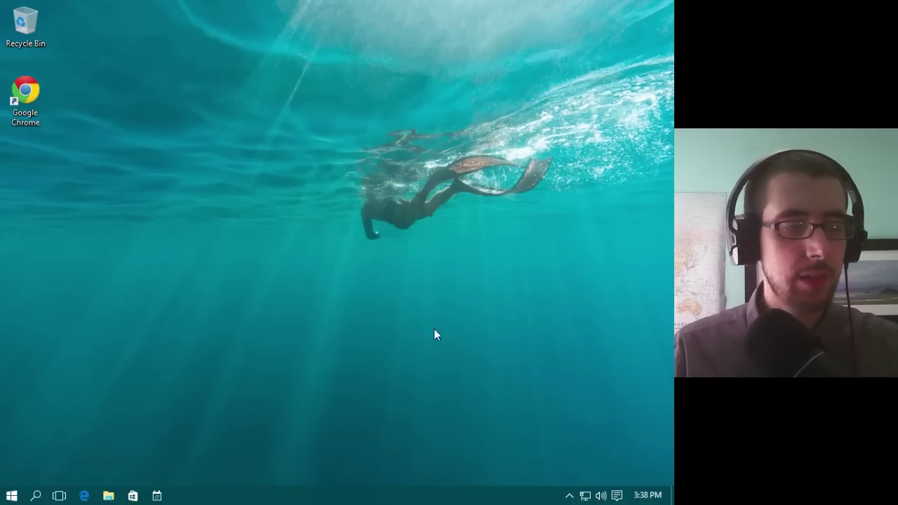
# Step: Unpin Calendar from the taskbar and bring up the Store taskbar icon's options
pyautogui.rightClick(157, 496)
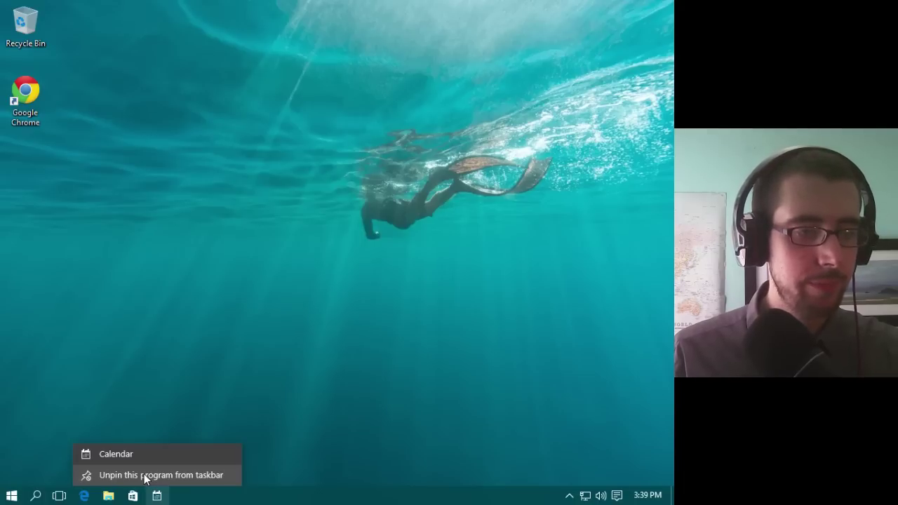
pyautogui.click(145, 477)
pyautogui.rightClick(133, 496)
# Step: Unpin Store, then search Bing for 'vlc' in Edge and download VLC from the official site
pyautogui.click(126, 475)
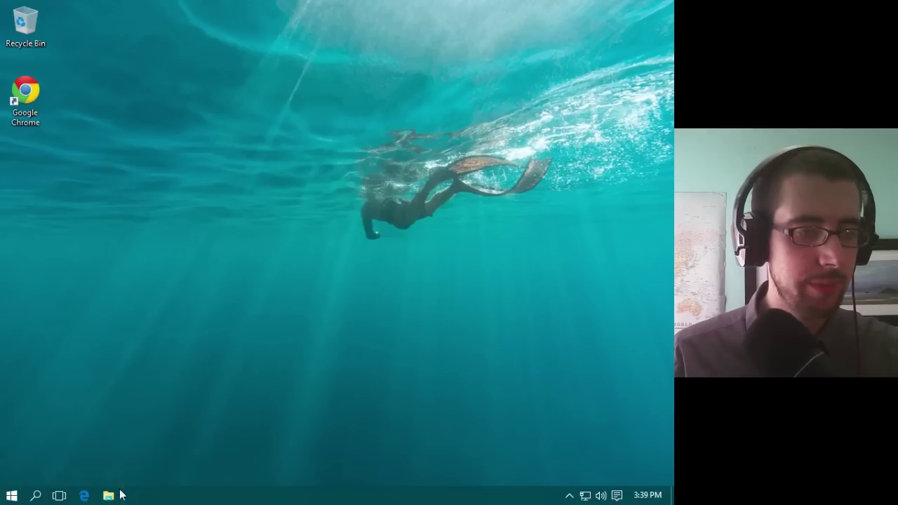
pyautogui.click(82, 496)
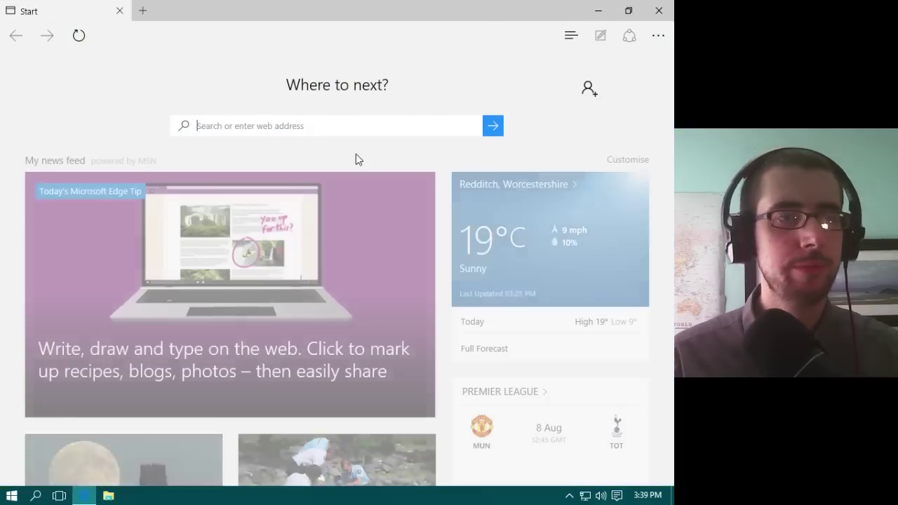
pyautogui.write('vlc')
pyautogui.press('Return')
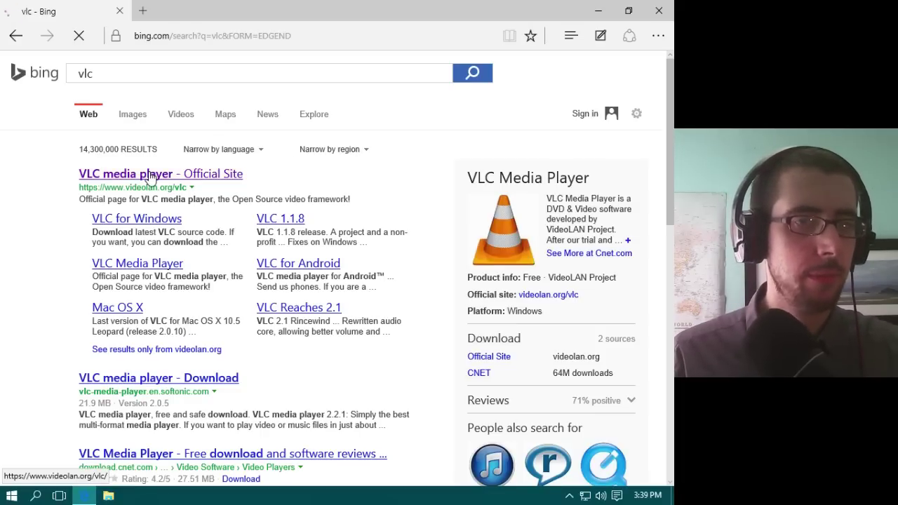
pyautogui.click(149, 177)
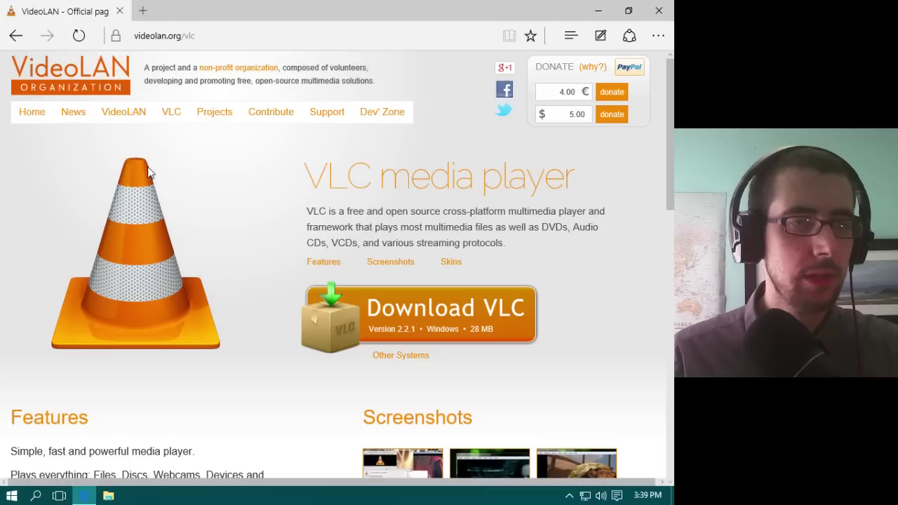
pyautogui.click(479, 317)
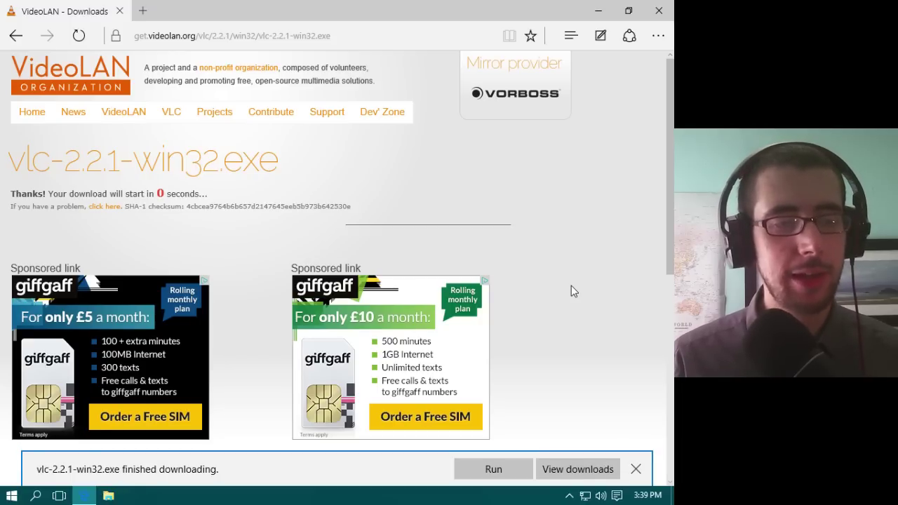
# Step: Run the VLC installer in English, accept the license, and install with default components and location
pyautogui.click(510, 476)
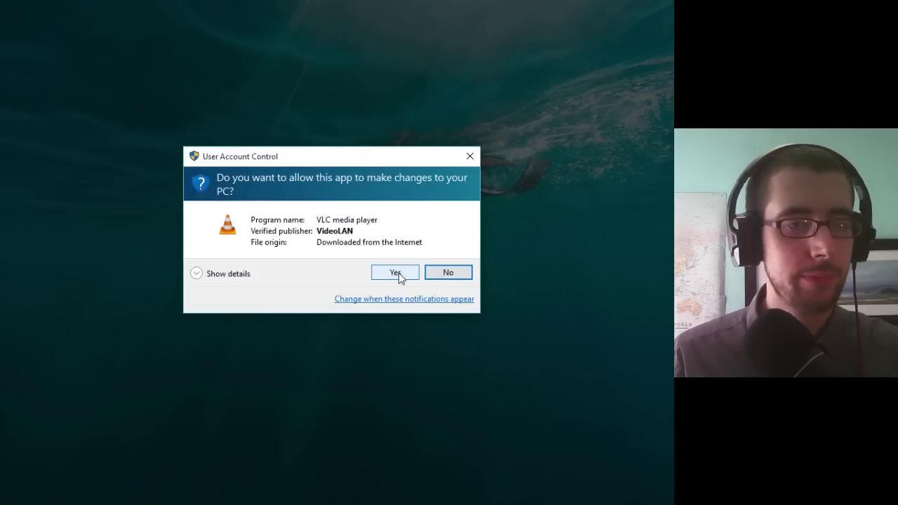
pyautogui.click(396, 273)
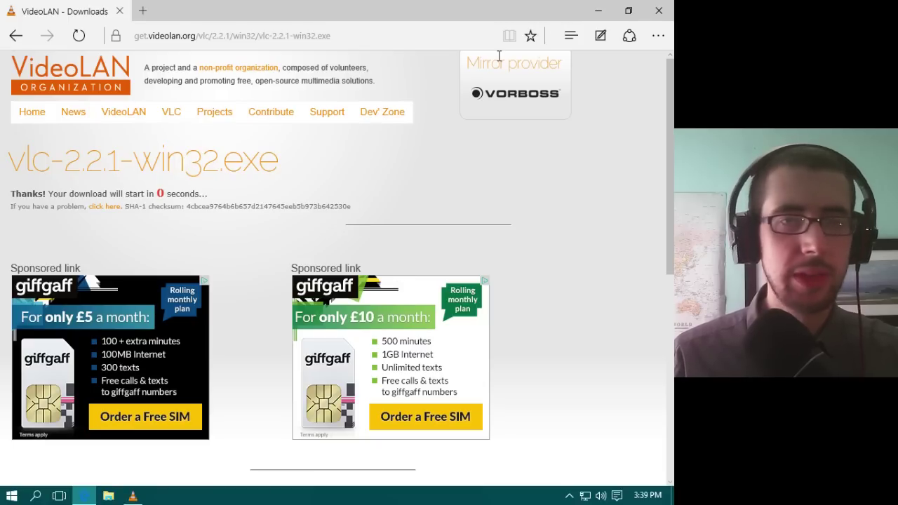
pyautogui.click(595, 11)
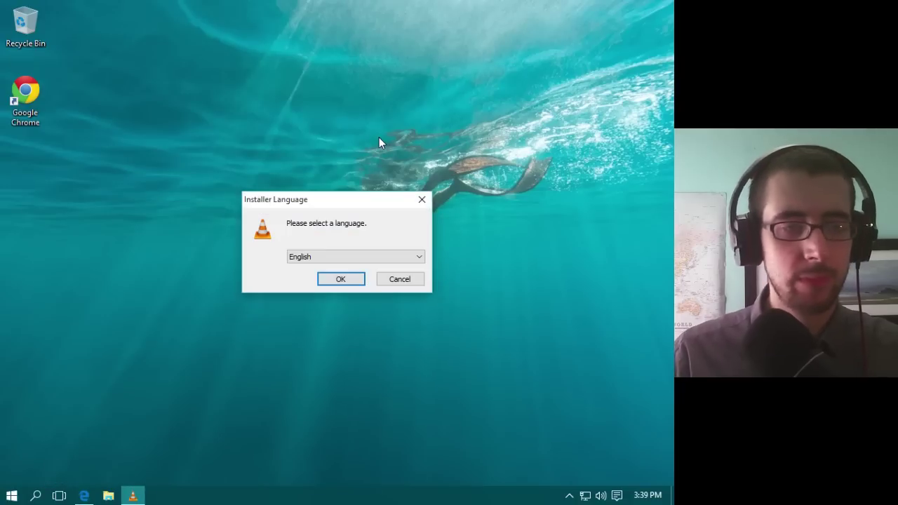
pyautogui.click(348, 279)
pyautogui.click(410, 355)
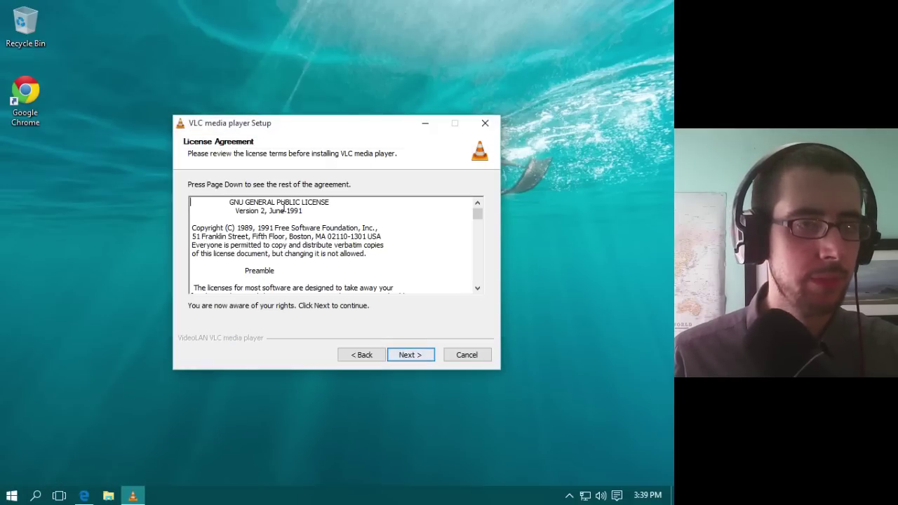
pyautogui.click(414, 354)
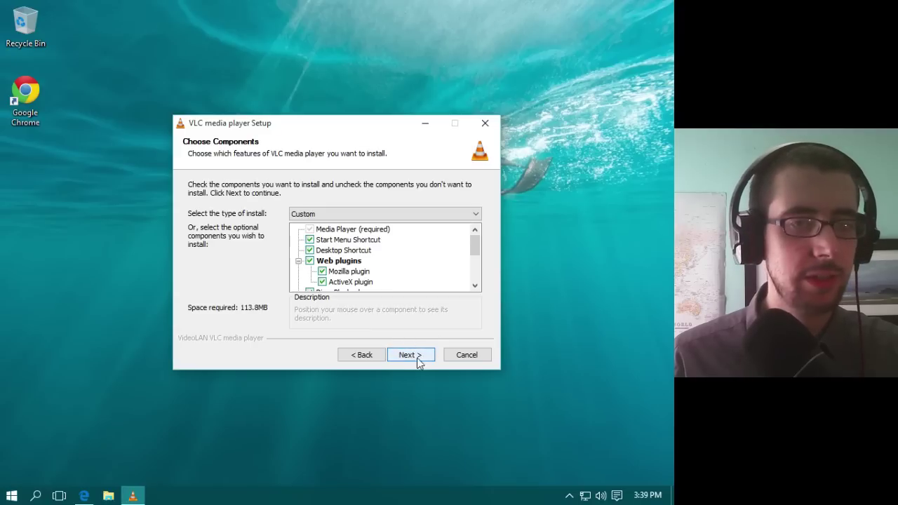
pyautogui.click(411, 355)
pyautogui.click(411, 355)
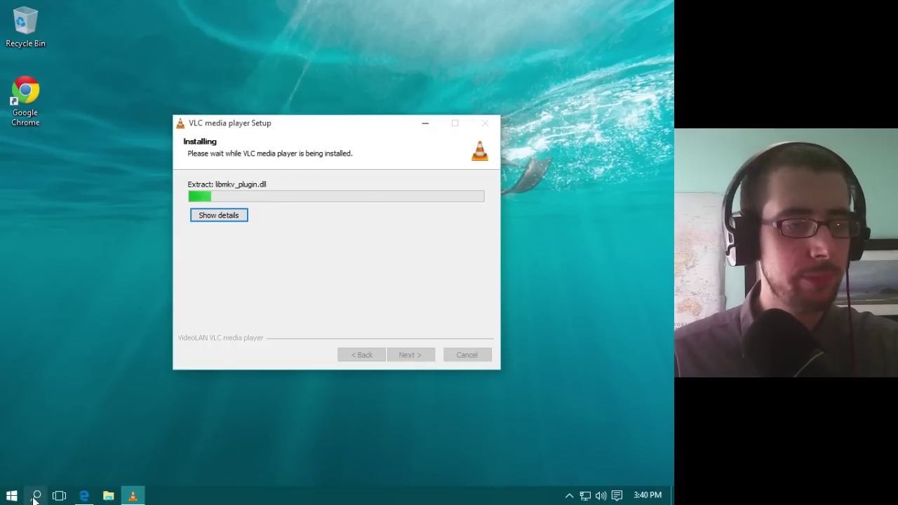
# Step: Uncheck 'Use small taskbar buttons' in Taskbar properties so the taskbar uses full-size buttons
pyautogui.rightClick(359, 489)
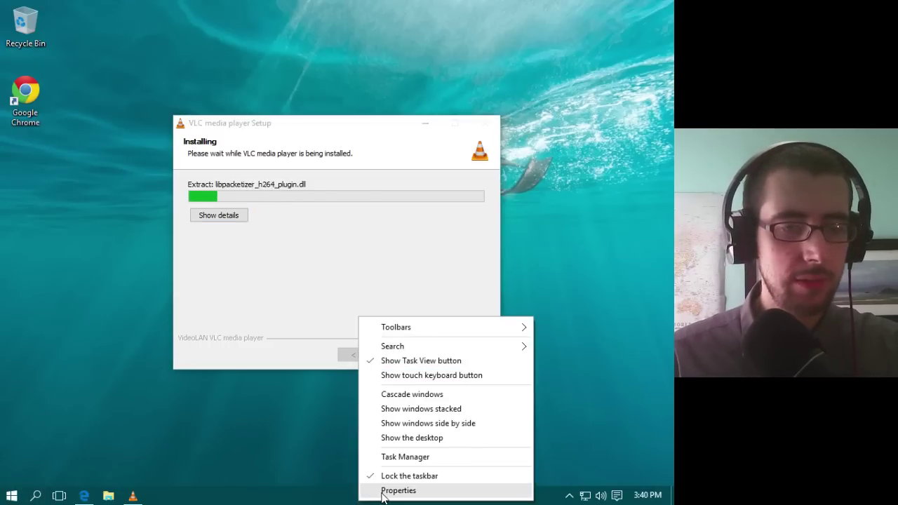
pyautogui.click(398, 491)
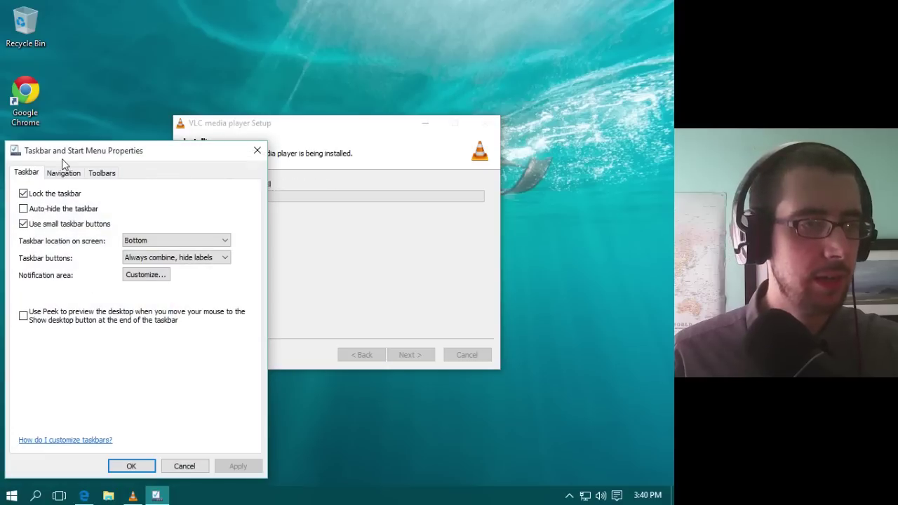
pyautogui.click(64, 173)
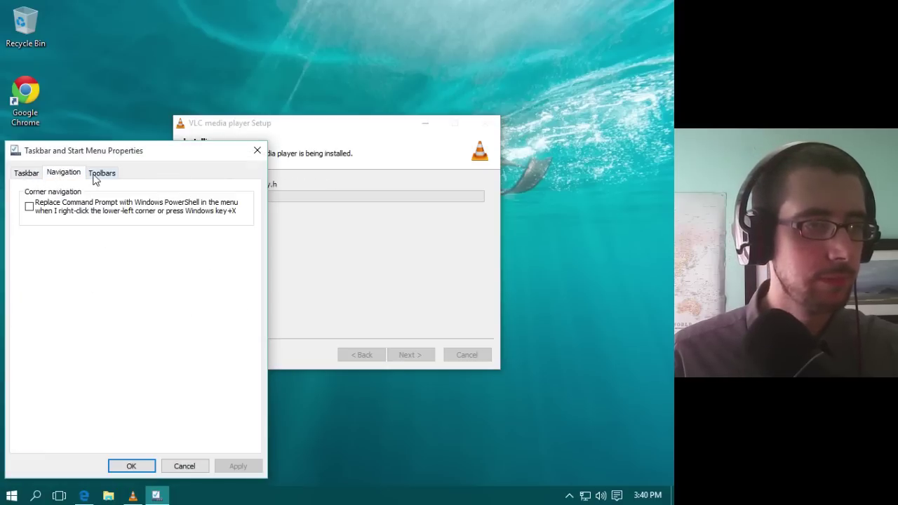
pyautogui.click(27, 172)
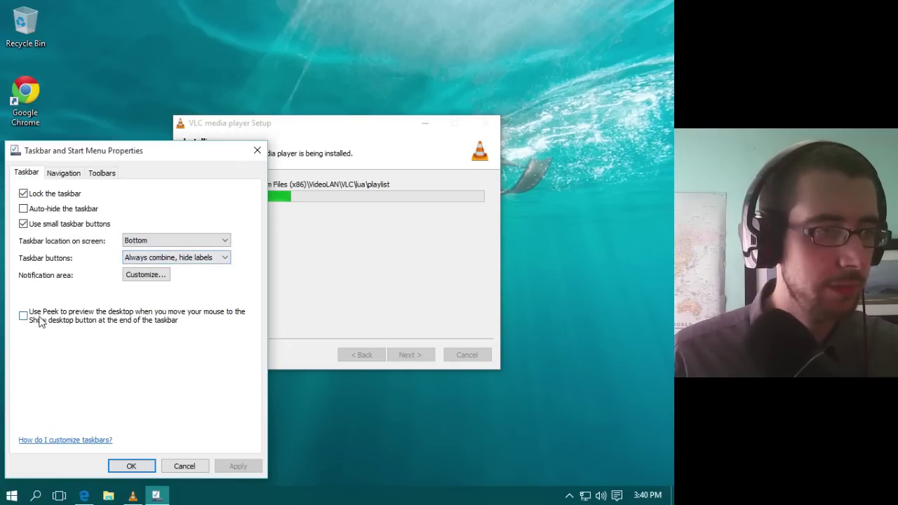
pyautogui.click(42, 226)
pyautogui.click(137, 465)
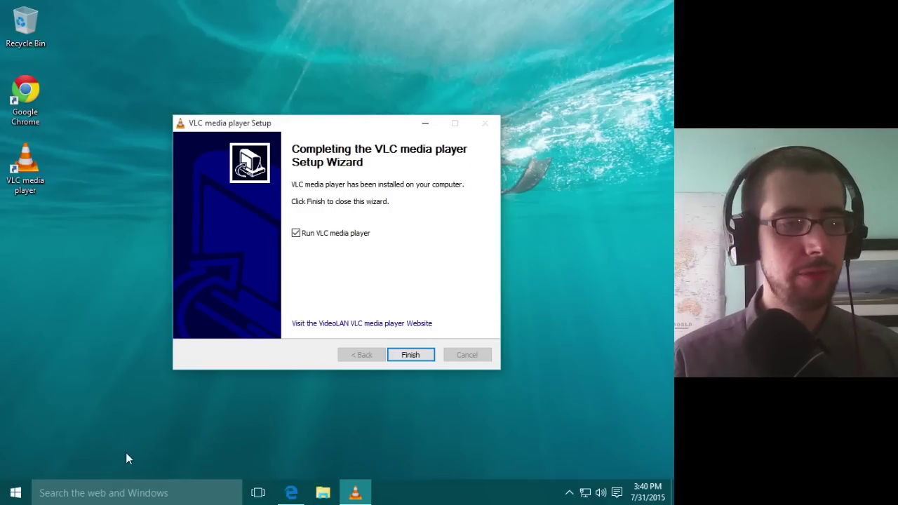
# Step: Finish the VLC setup wizard with 'Run VLC media player' left checked
pyautogui.click(15, 492)
pyautogui.click(16, 492)
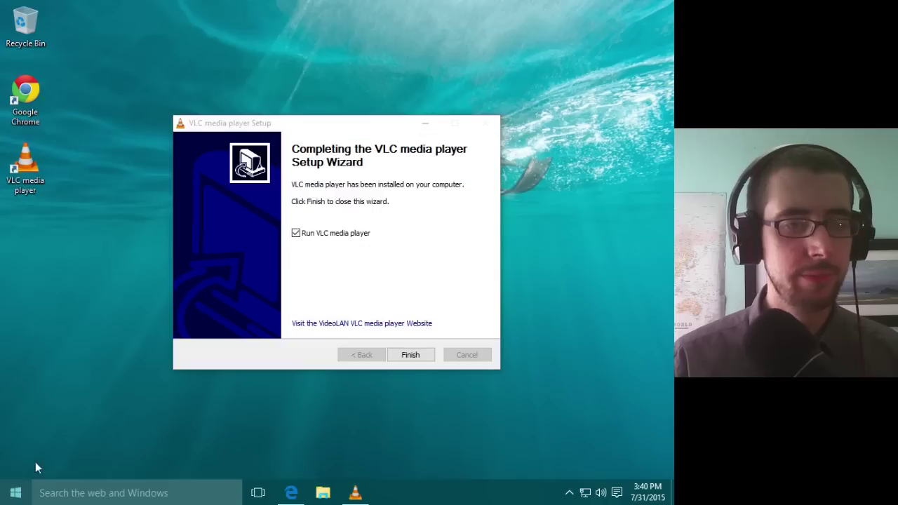
pyautogui.click(344, 234)
pyautogui.click(325, 238)
pyautogui.click(419, 355)
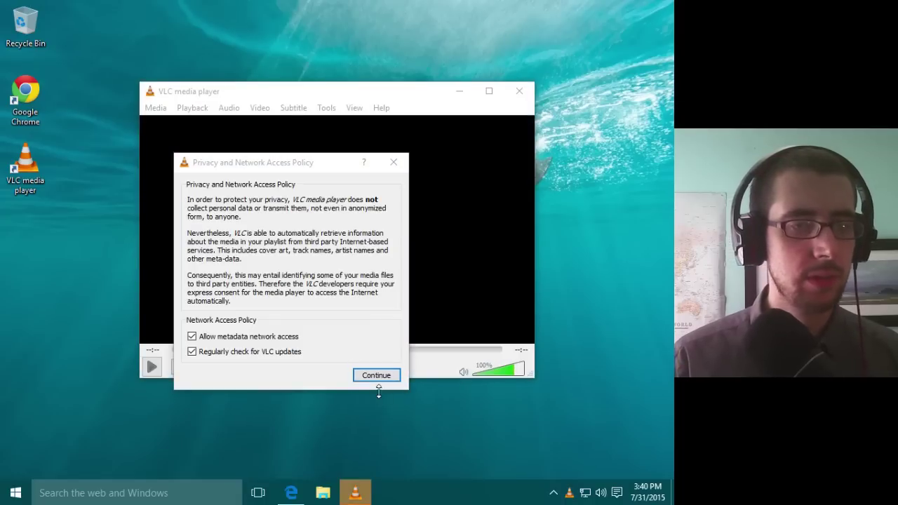
# Step: Accept VLC's privacy and network policy, look through the Media menu, then close VLC
pyautogui.click(380, 374)
pyautogui.moveTo(389, 90); pyautogui.dragTo(358, 50)
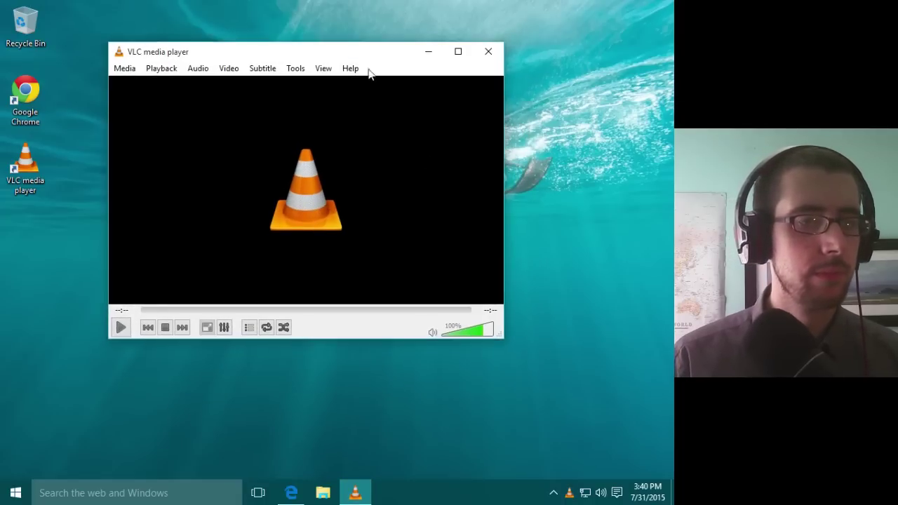
pyautogui.moveTo(503, 335); pyautogui.dragTo(469, 359)
pyautogui.click(124, 68)
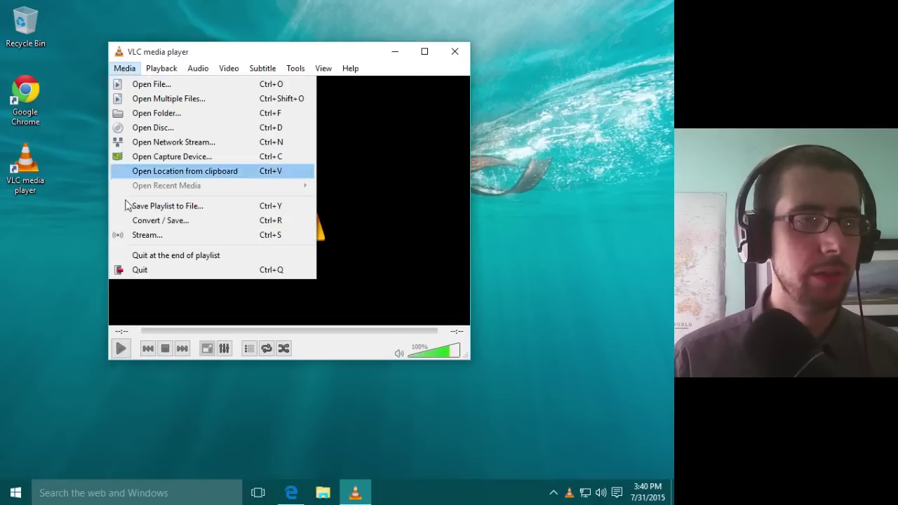
pyautogui.click(354, 44)
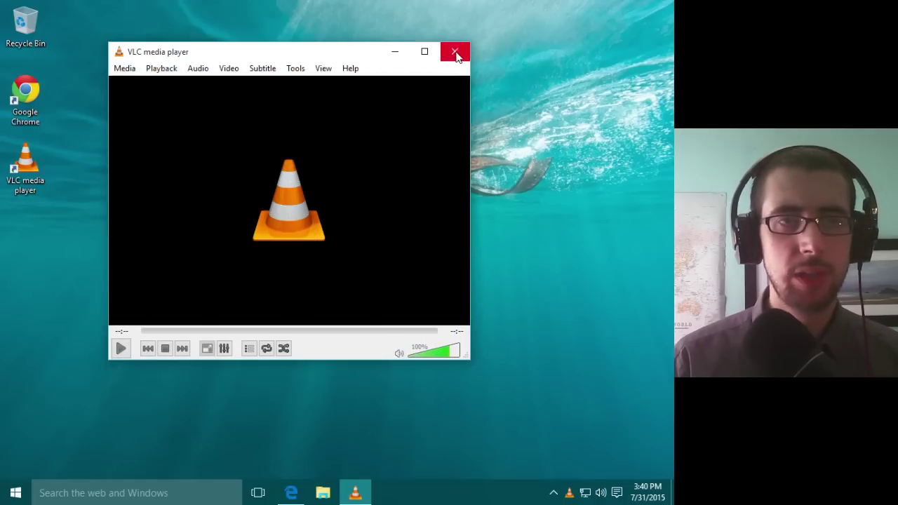
pyautogui.click(454, 51)
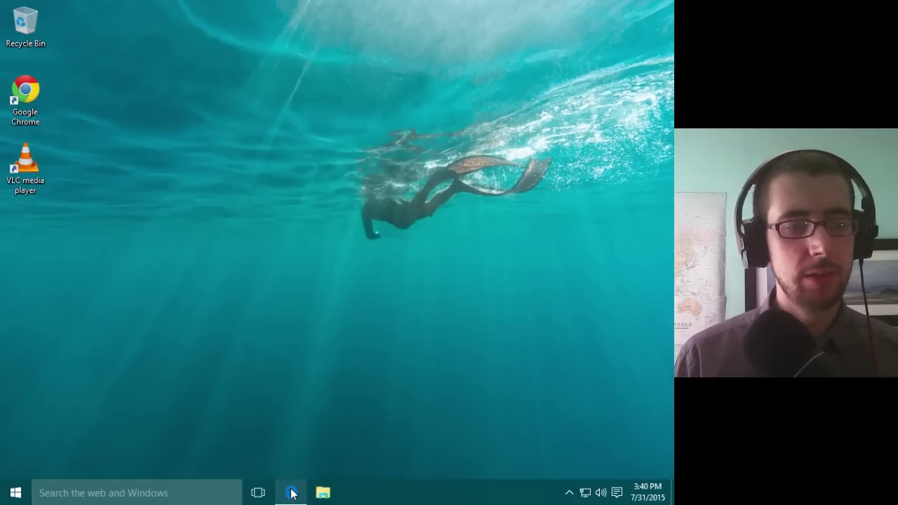
# Step: Close the Edge window on the VideoLAN download page from Task View
pyautogui.click(291, 492)
pyautogui.click(598, 10)
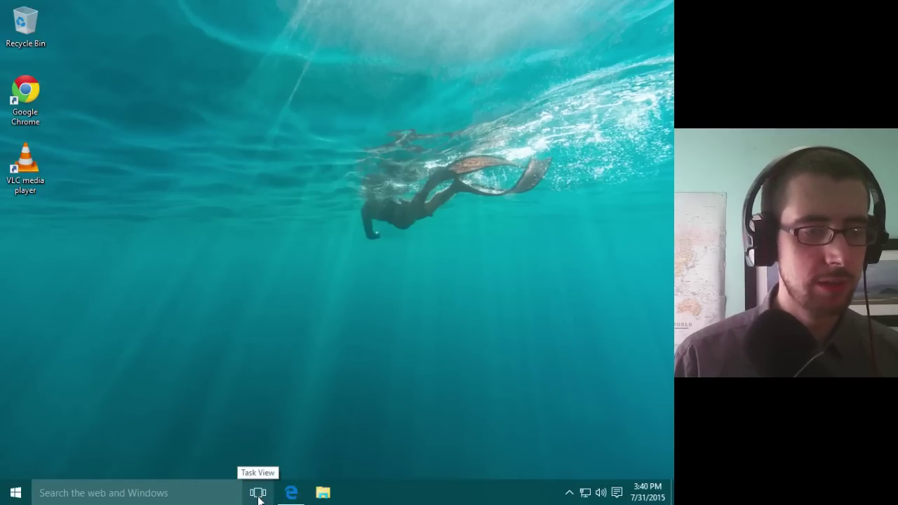
pyautogui.click(259, 493)
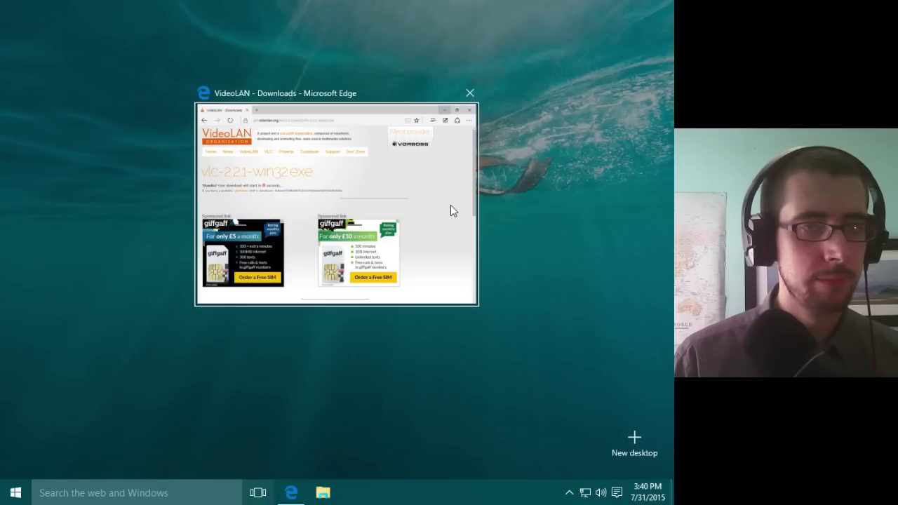
pyautogui.click(469, 93)
pyautogui.click(375, 344)
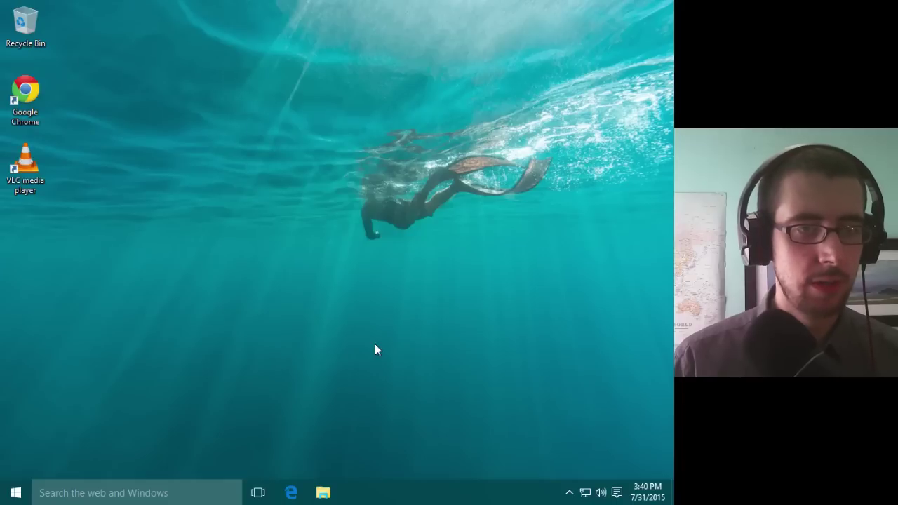
pyautogui.click(258, 492)
pyautogui.click(258, 494)
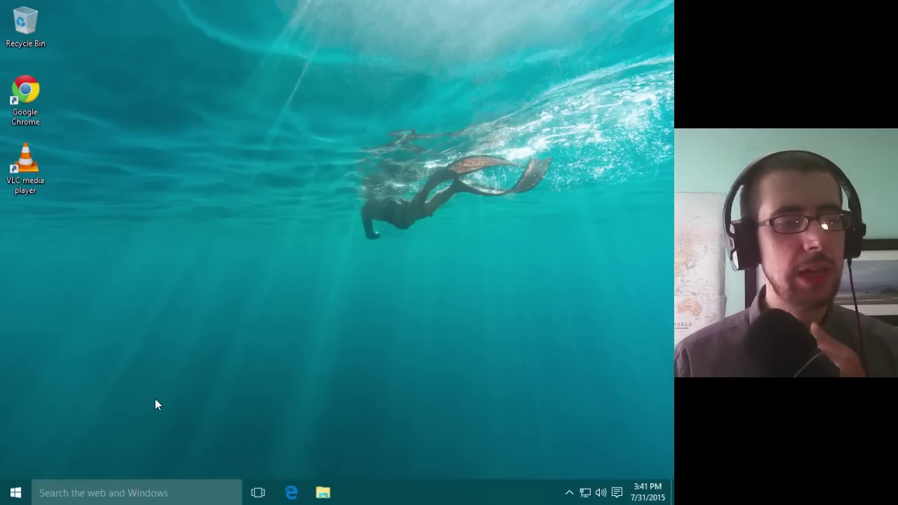
# Step: Open Cortana from the taskbar search box, read through its introduction, and go to its settings
pyautogui.click(113, 493)
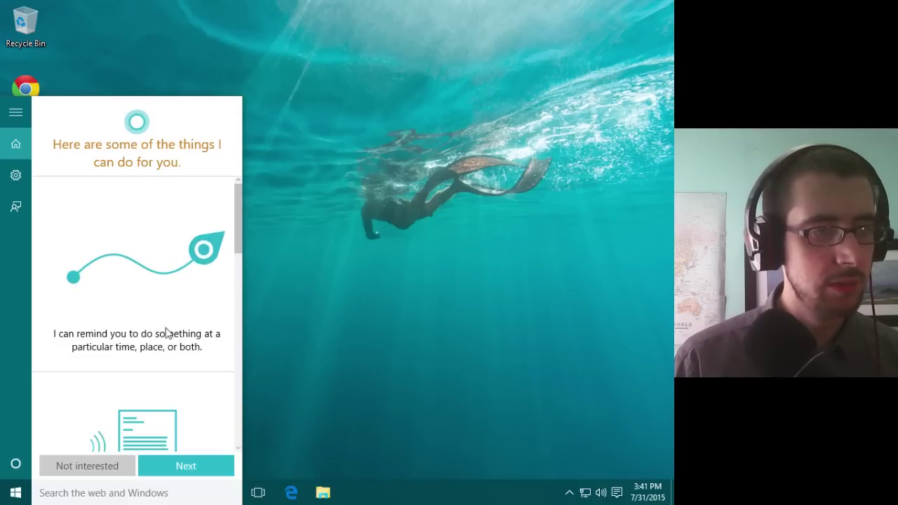
pyautogui.moveTo(236, 198); pyautogui.dragTo(242, 249)
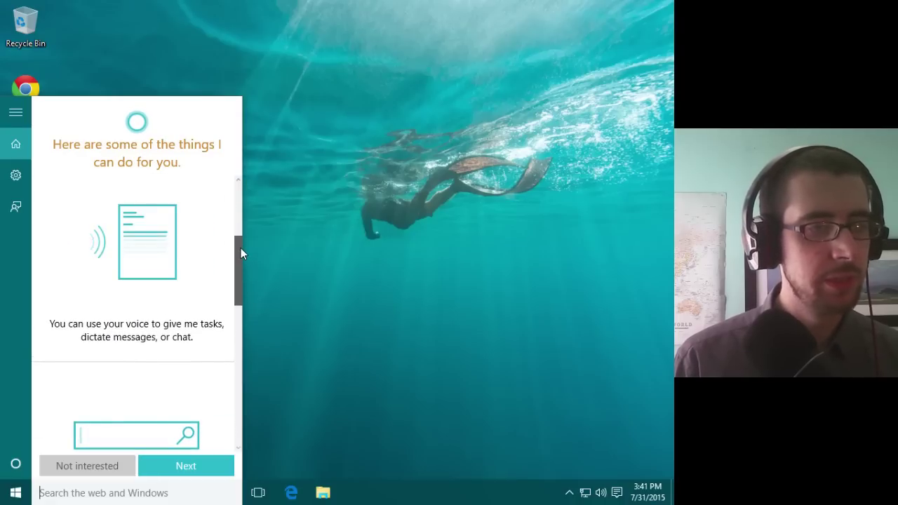
pyautogui.moveTo(240, 247); pyautogui.dragTo(289, 404)
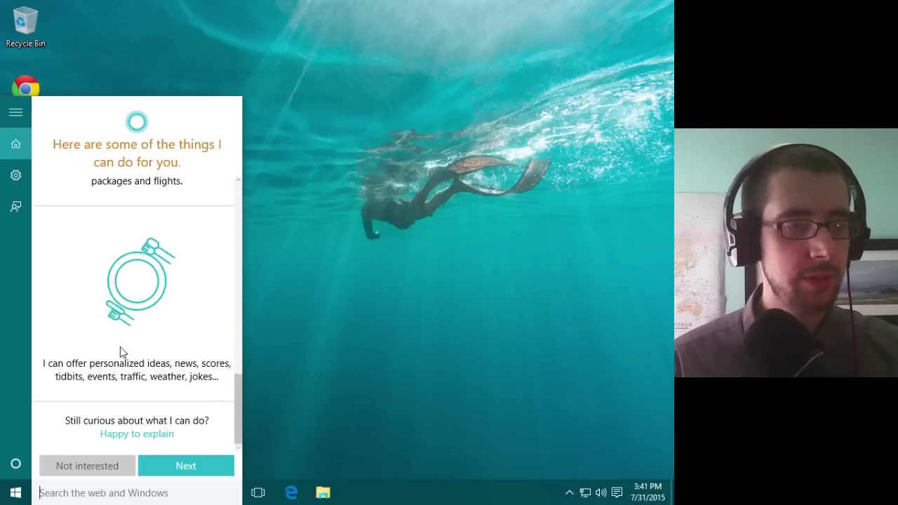
pyautogui.moveTo(237, 447); pyautogui.dragTo(254, 417)
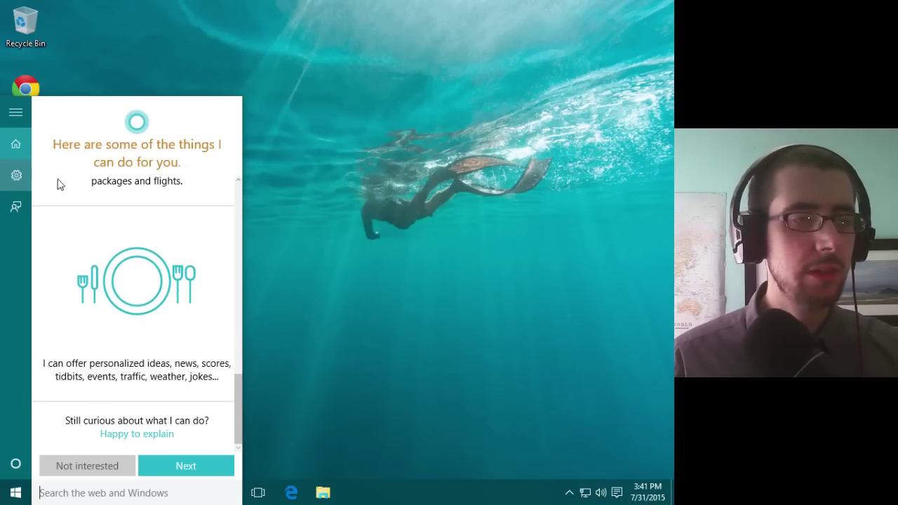
pyautogui.click(37, 165)
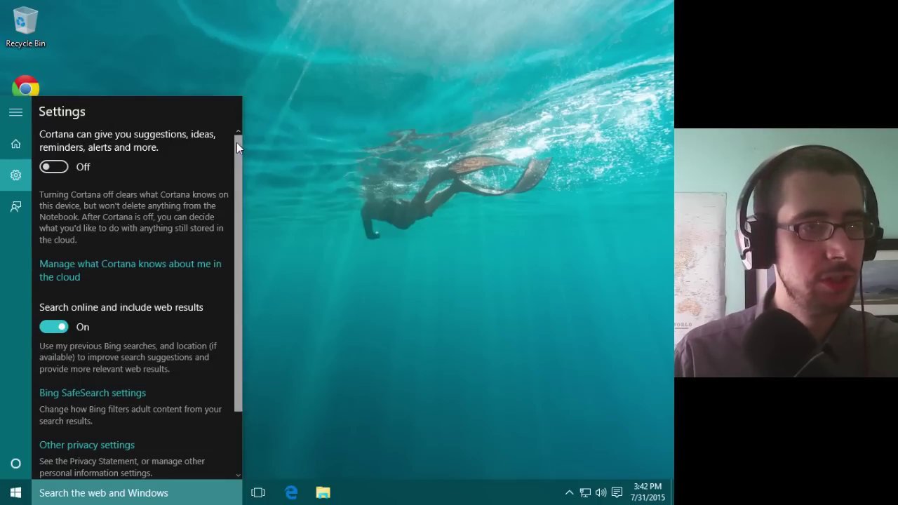
# Step: Switch 'Search online and include web results' off and open Other privacy settings
pyautogui.scroll(-2, 235, 191)
pyautogui.scroll(-2, 234, 200)
pyautogui.click(60, 254)
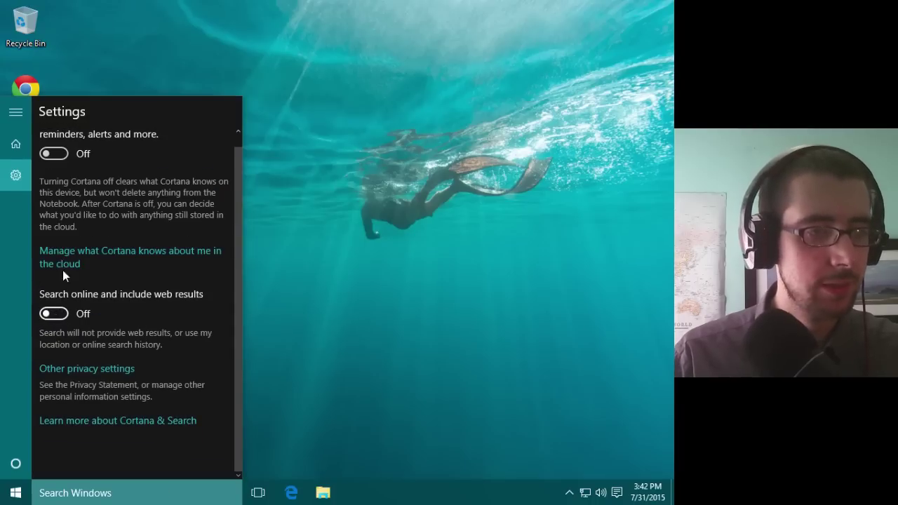
pyautogui.click(77, 370)
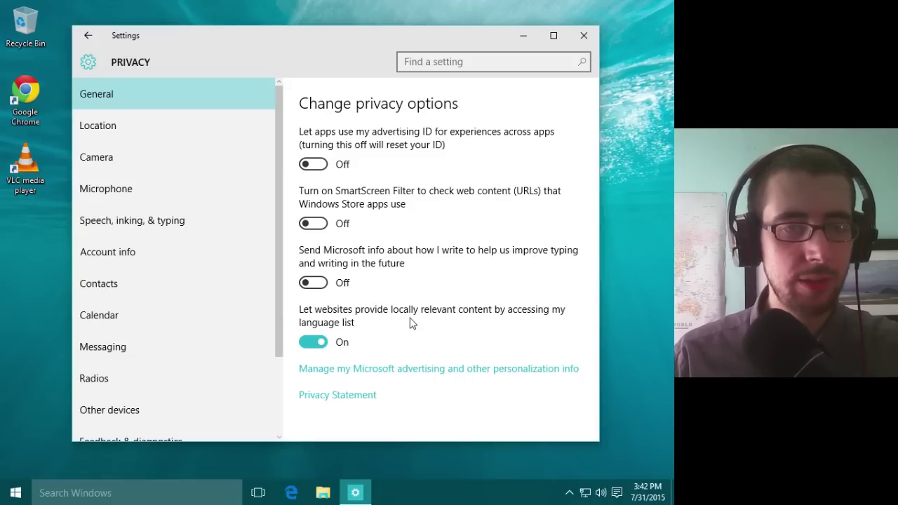
# Step: Stop websites from using the language list and block app access to the camera and microphone
pyautogui.click(314, 343)
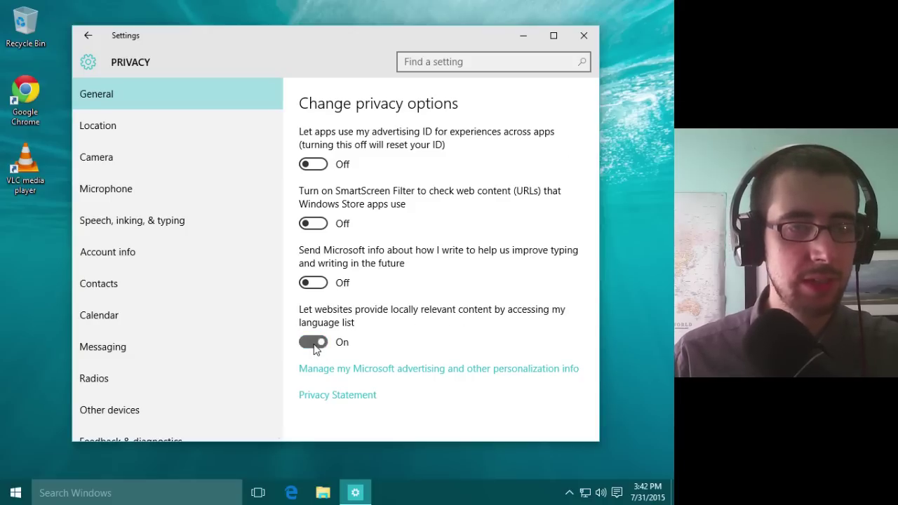
pyautogui.click(146, 126)
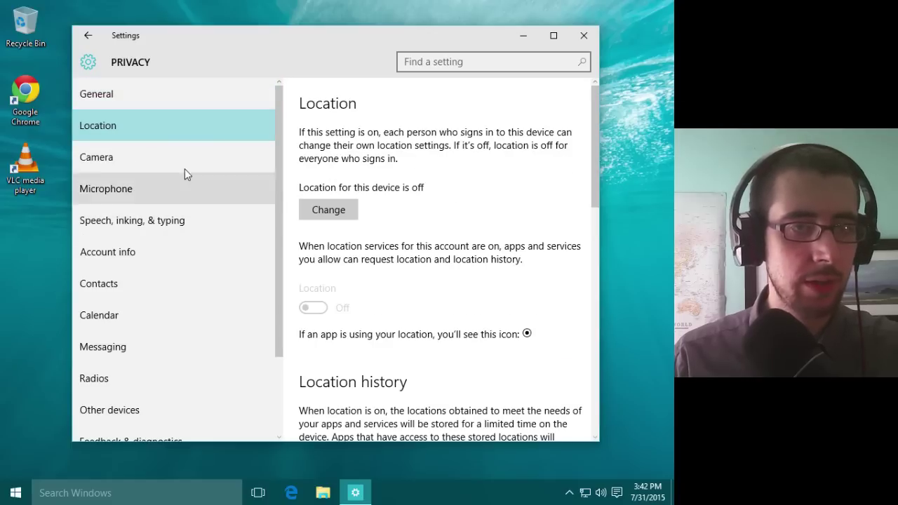
pyautogui.click(165, 167)
pyautogui.click(319, 151)
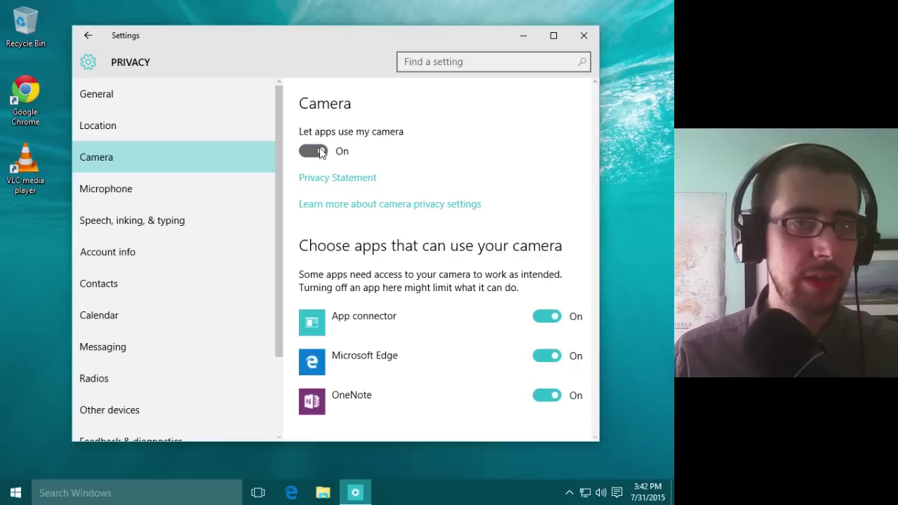
pyautogui.click(145, 176)
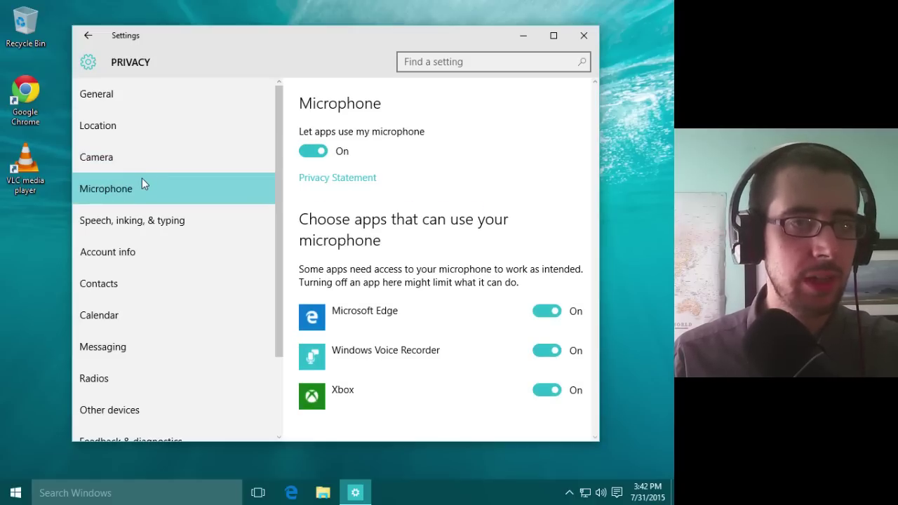
pyautogui.click(315, 149)
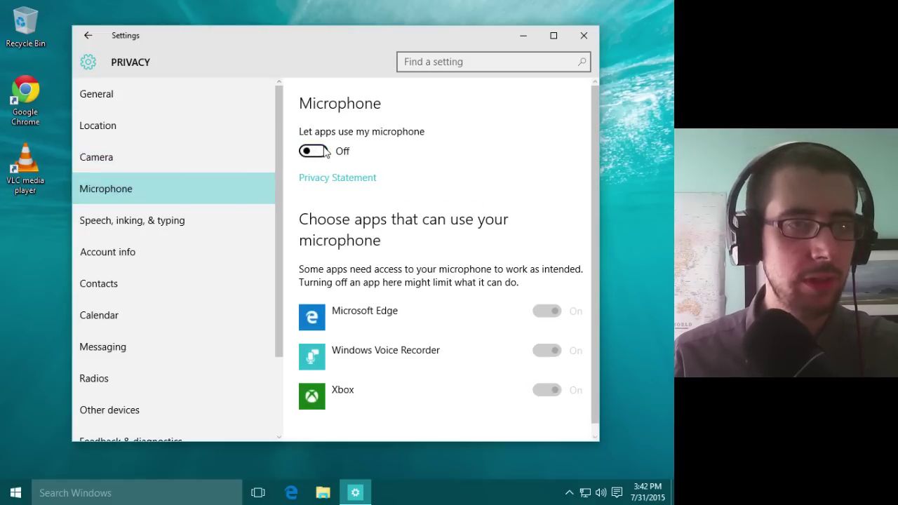
pyautogui.click(143, 229)
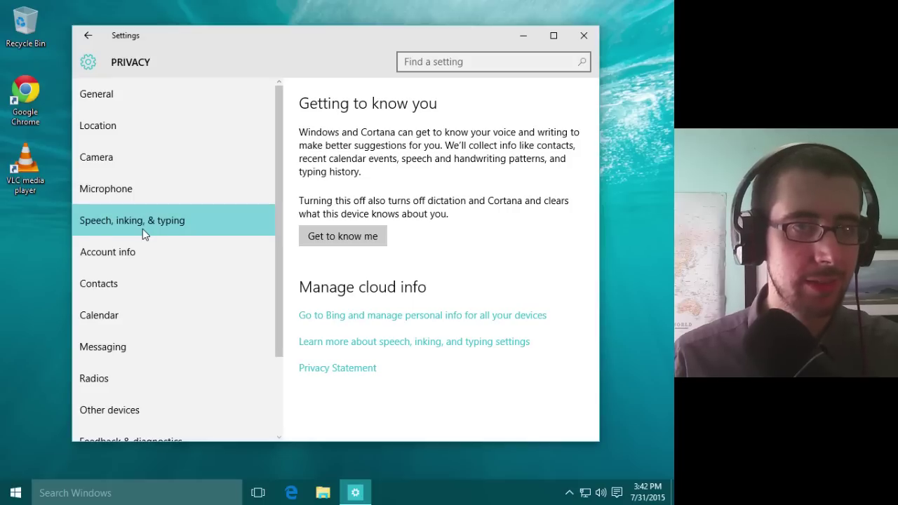
# Step: Block contacts access for Mail and Calendar and Windows Shell Experience, and turn off account info, calendar, messaging and radios access
pyautogui.click(129, 251)
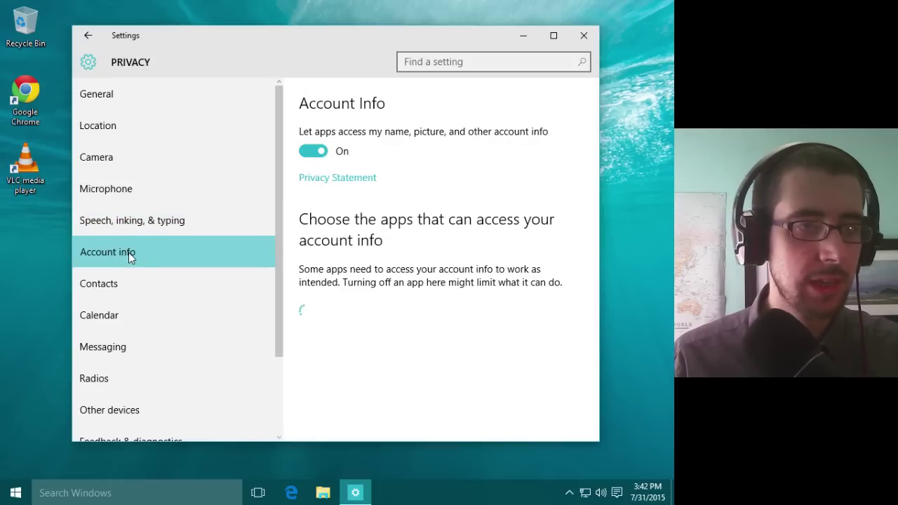
pyautogui.click(158, 291)
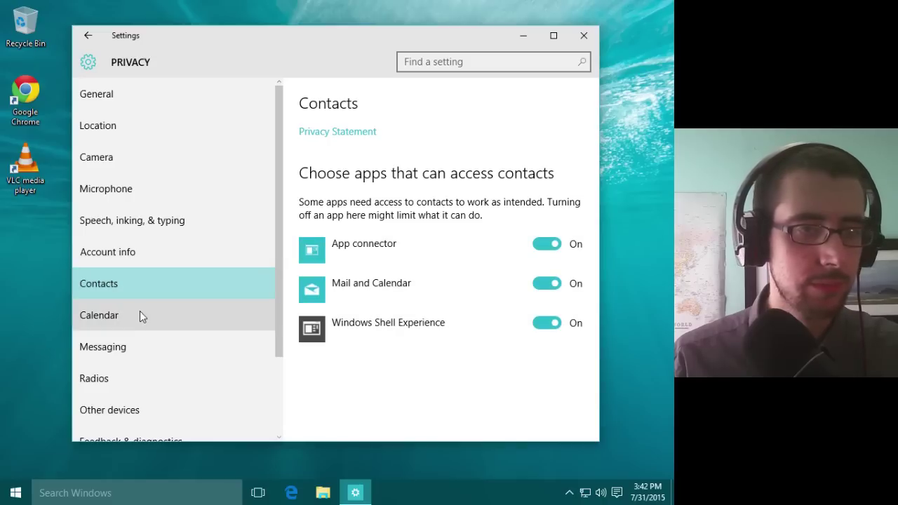
pyautogui.click(546, 283)
pyautogui.click(546, 322)
pyautogui.click(129, 256)
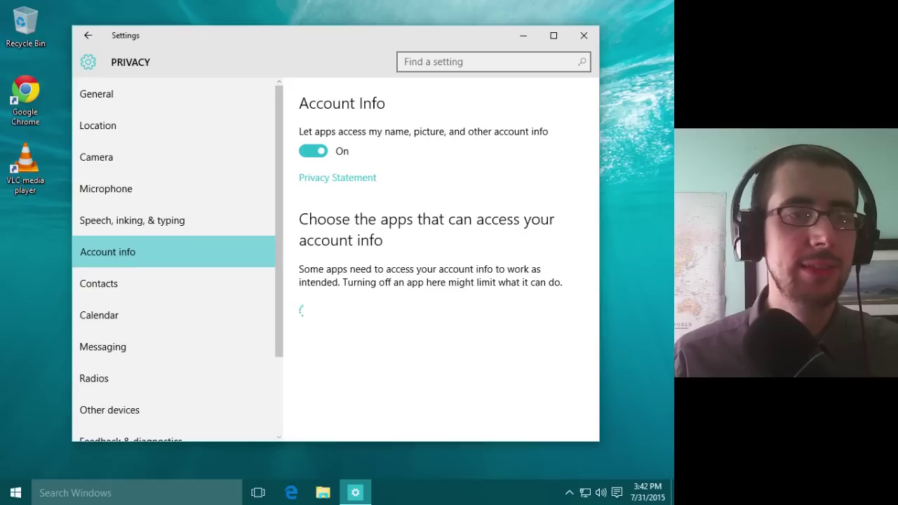
pyautogui.click(313, 151)
pyautogui.click(116, 312)
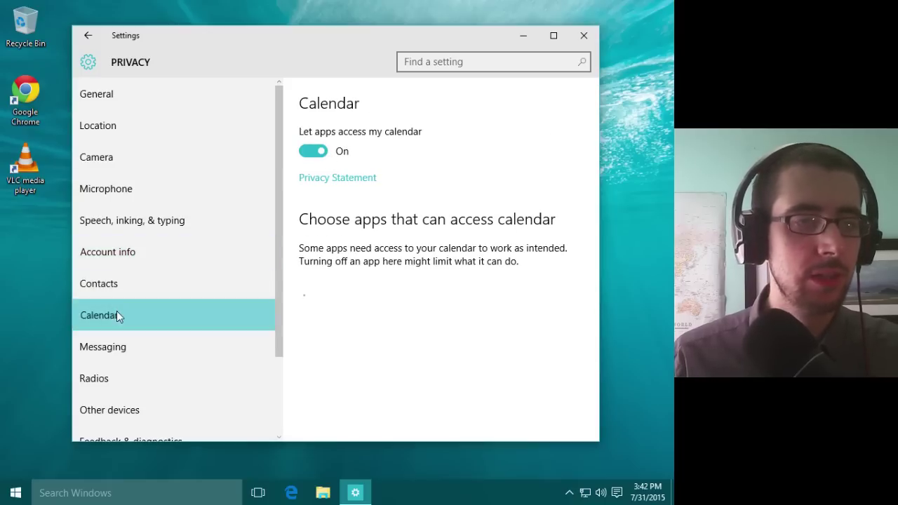
pyautogui.click(313, 151)
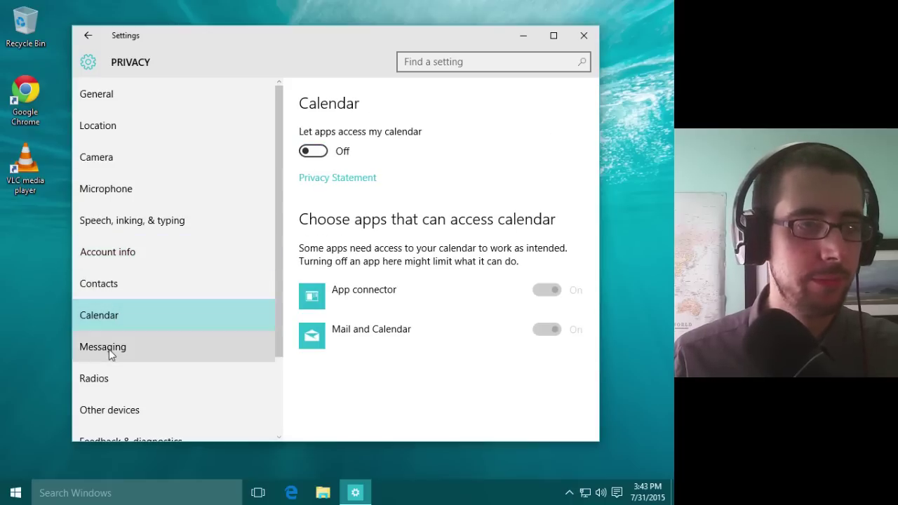
pyautogui.click(108, 350)
pyautogui.click(313, 151)
pyautogui.click(150, 373)
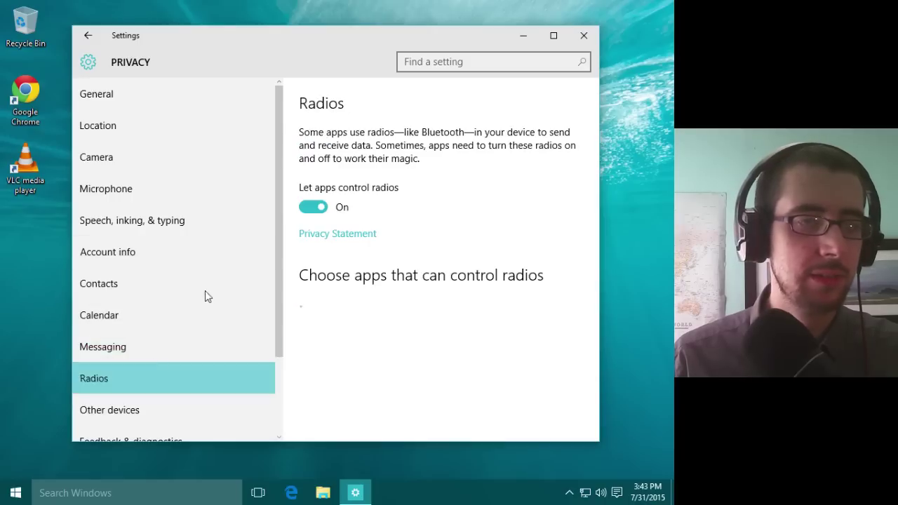
pyautogui.click(313, 207)
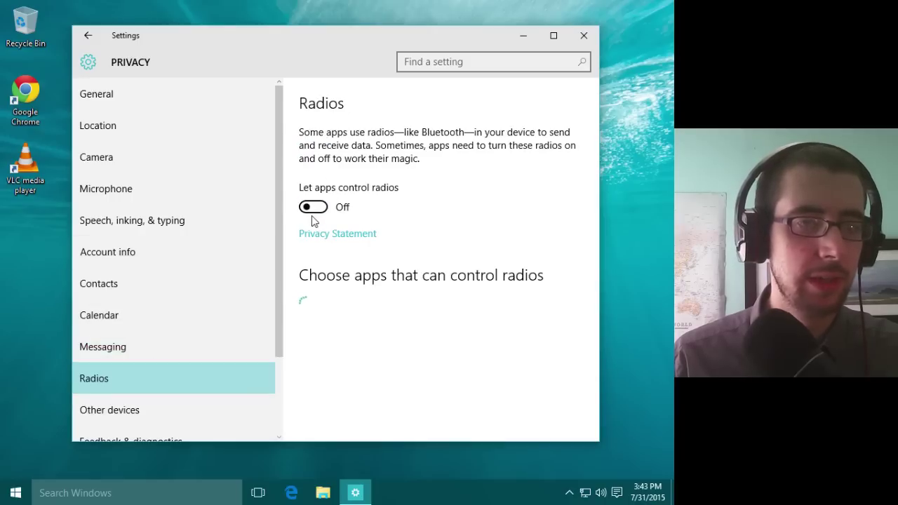
pyautogui.click(156, 417)
pyautogui.scroll(-3, 267, 332)
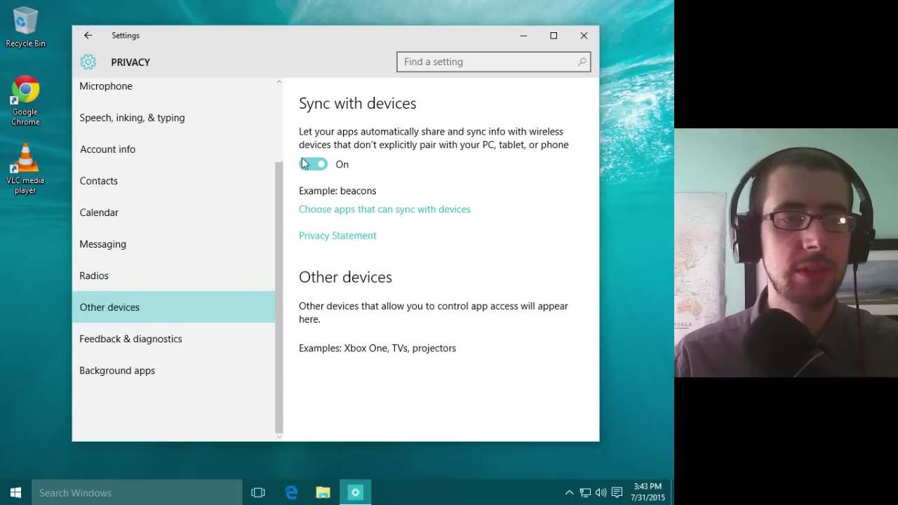
# Step: Turn off syncing with unpaired devices and set feedback frequency to Never
pyautogui.click(313, 164)
pyautogui.click(118, 338)
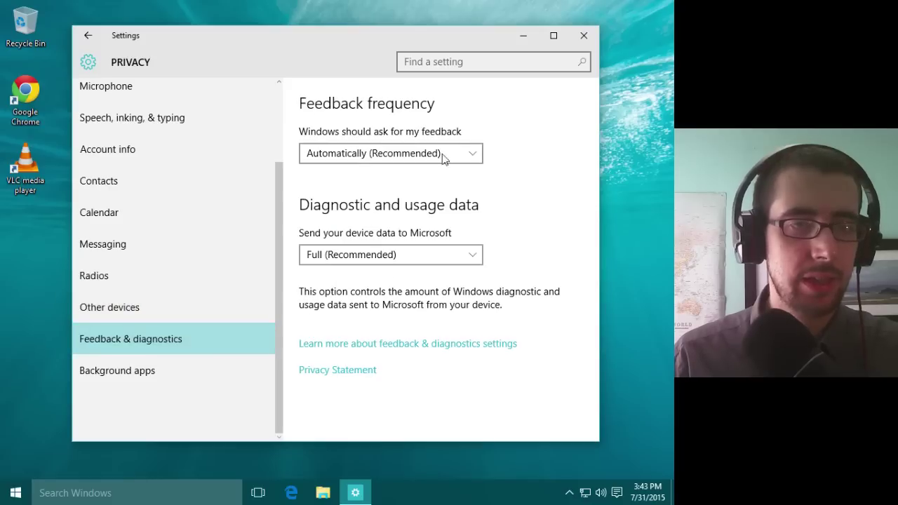
pyautogui.click(384, 157)
pyautogui.click(356, 269)
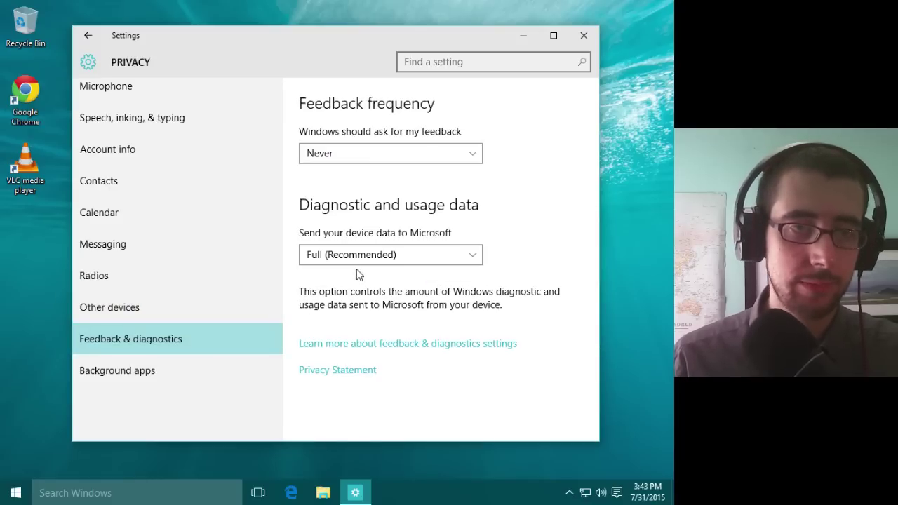
# Step: Limit the diagnostic data sent to Microsoft to Basic
pyautogui.click(400, 254)
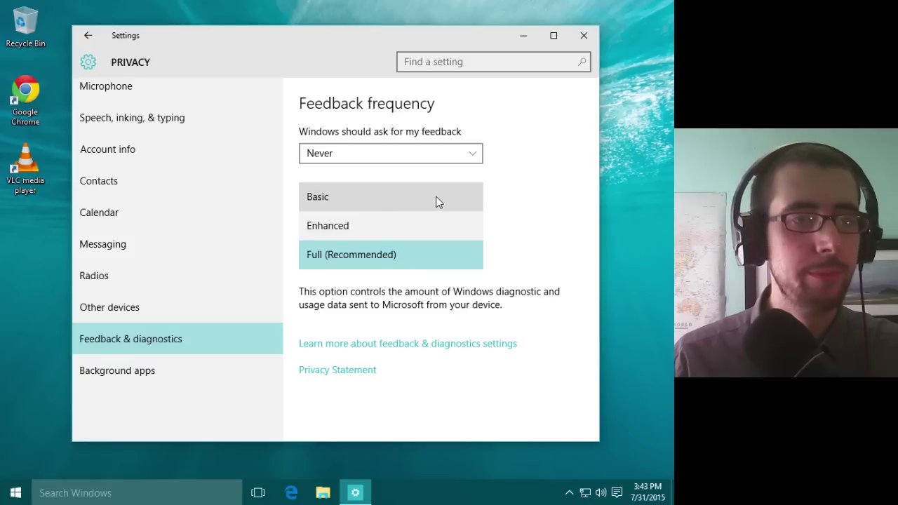
pyautogui.click(520, 217)
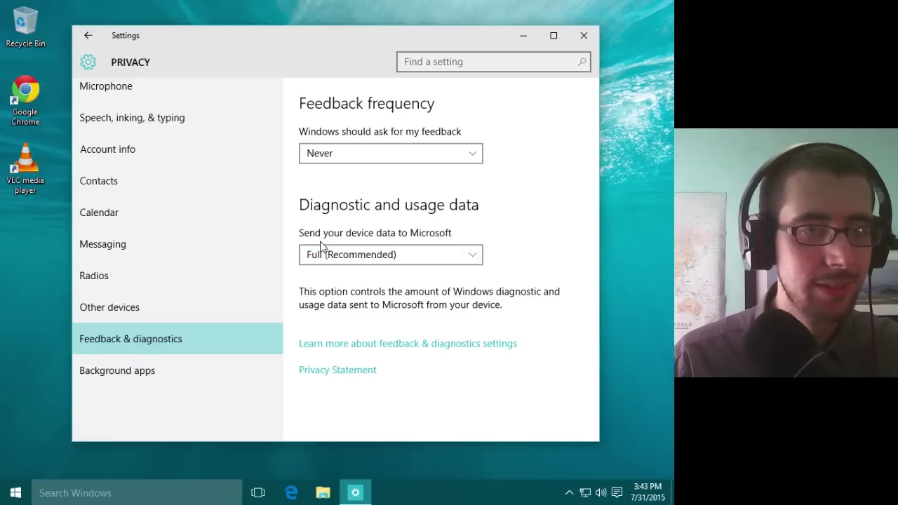
pyautogui.click(426, 255)
pyautogui.click(391, 202)
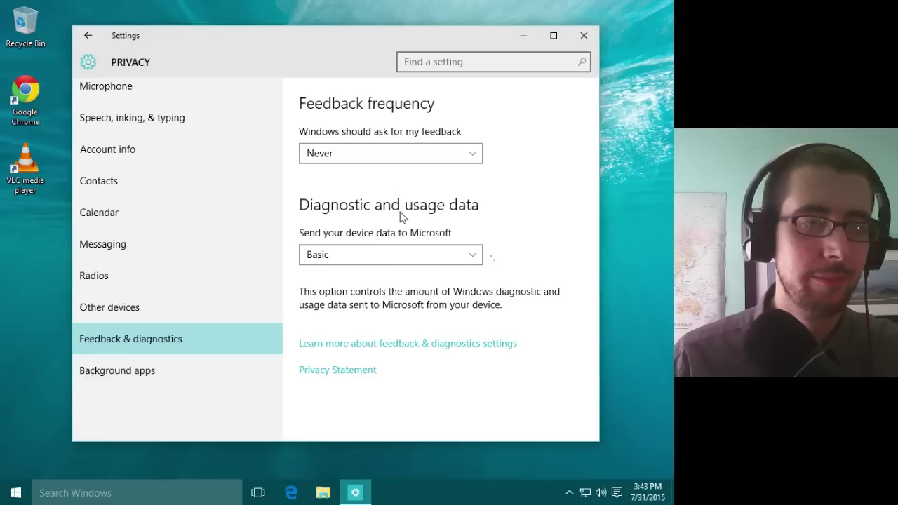
# Step: Stop Alarms & Clock, Calendar, Groove Music and Maps from running in the background
pyautogui.click(195, 378)
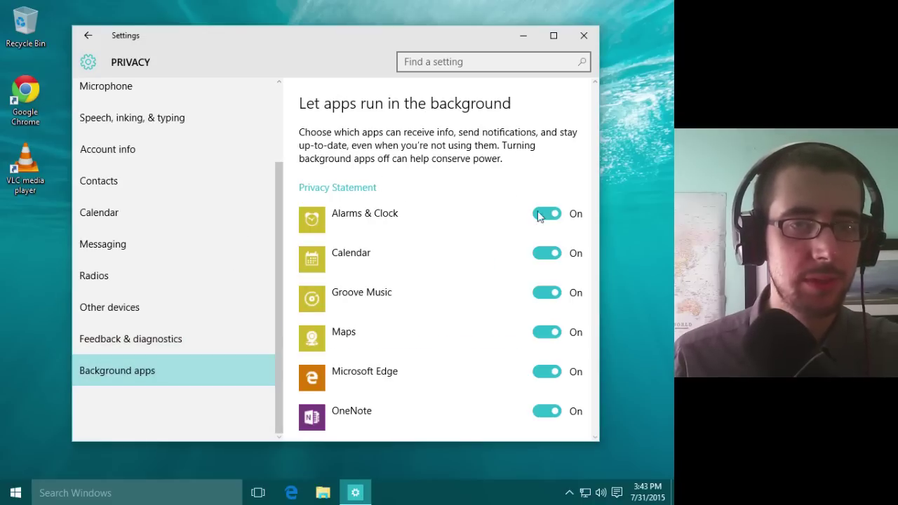
pyautogui.click(559, 219)
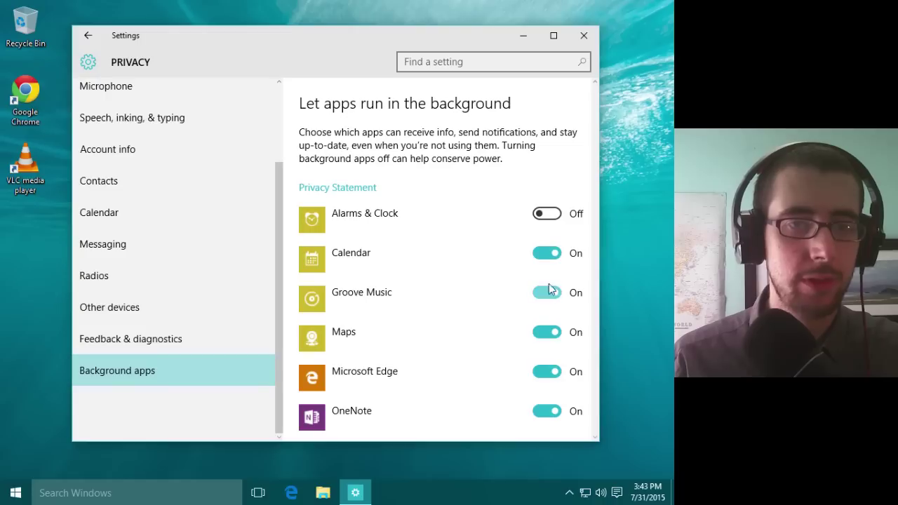
pyautogui.click(549, 258)
pyautogui.click(545, 292)
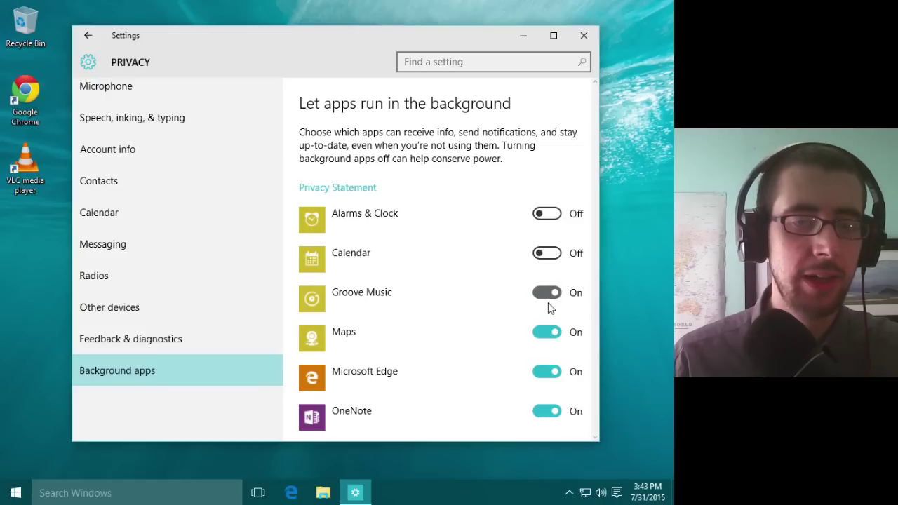
pyautogui.click(546, 334)
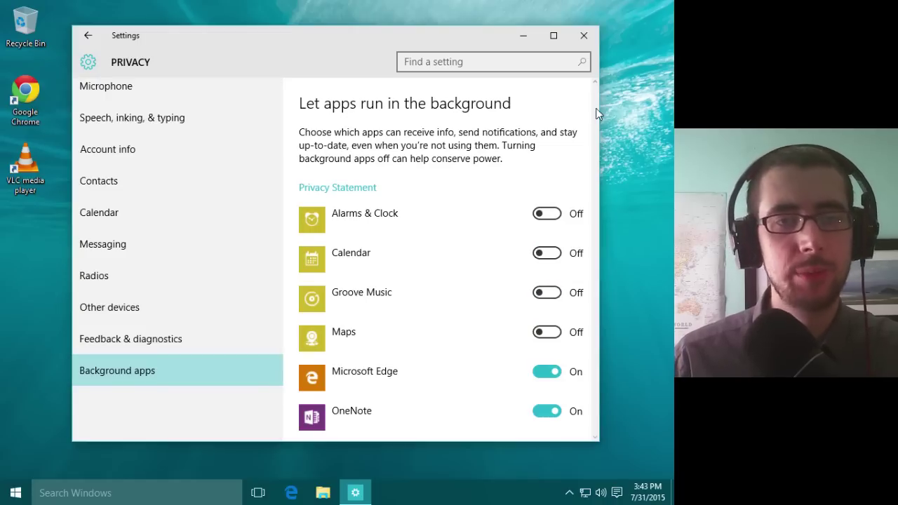
pyautogui.scroll(-3, 596, 104)
# Step: Stop Microsoft Edge, OneNote, People, Phone Companion, Photos, Store and Xbox from running in the background
pyautogui.click(547, 144)
pyautogui.click(554, 190)
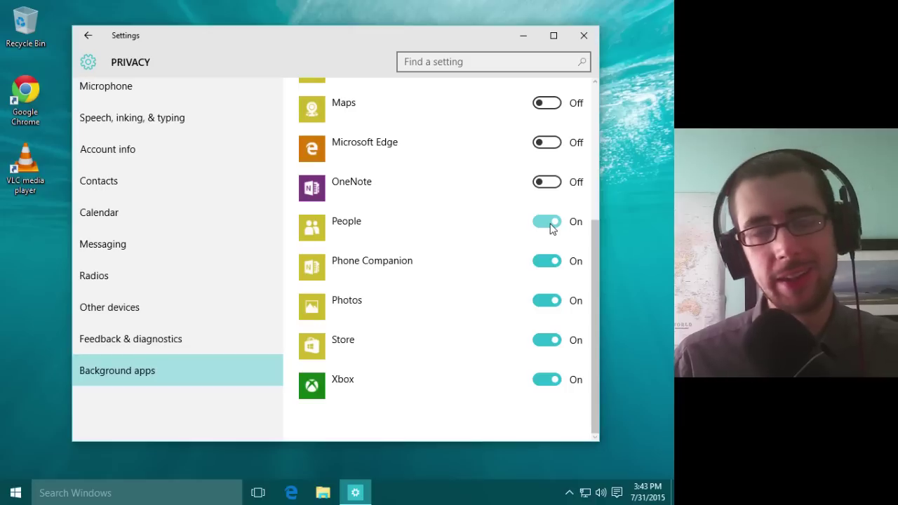
pyautogui.click(551, 226)
pyautogui.click(551, 262)
pyautogui.click(551, 300)
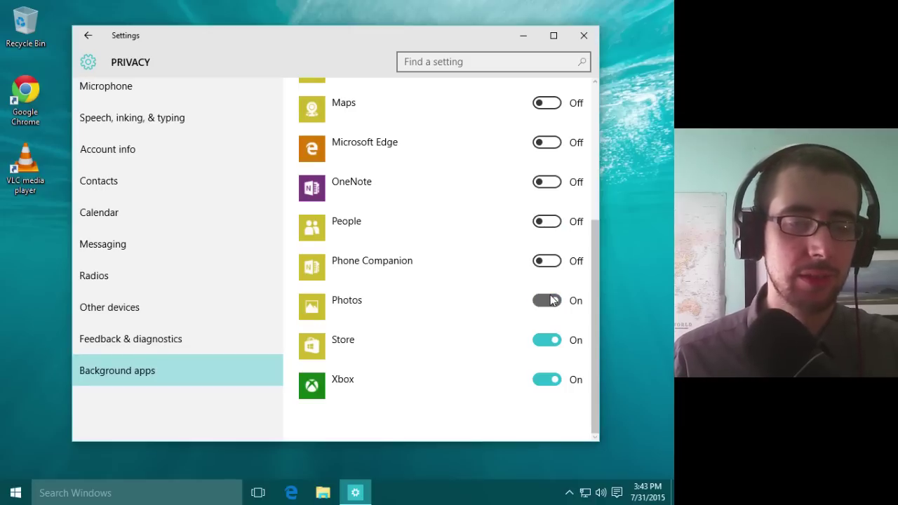
pyautogui.click(551, 340)
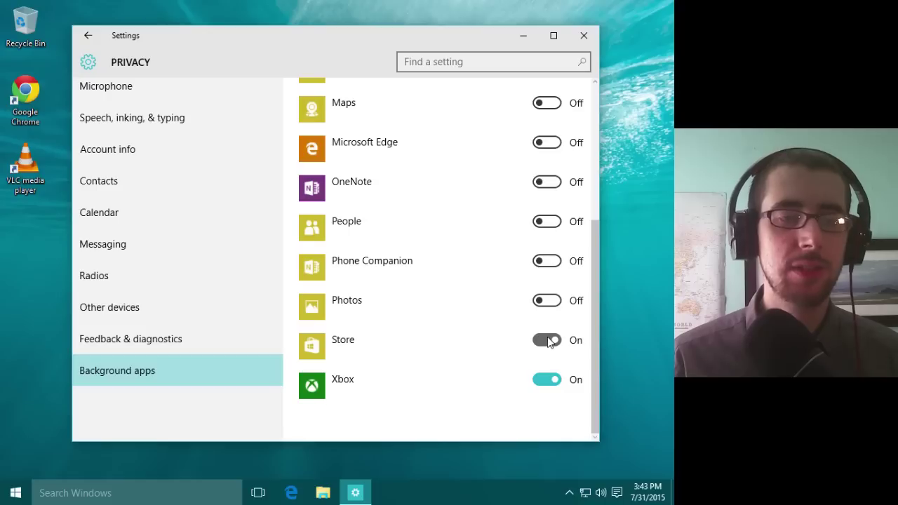
pyautogui.click(547, 380)
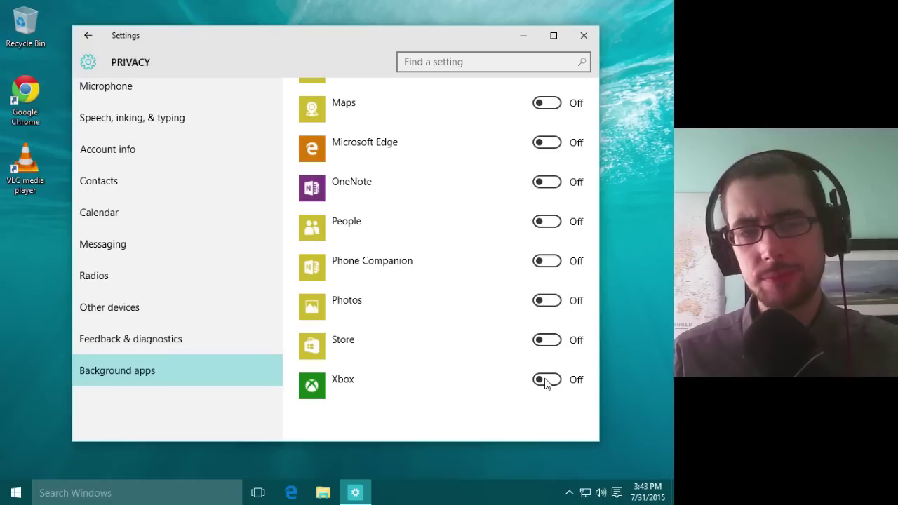
pyautogui.moveTo(591, 279); pyautogui.dragTo(590, 320)
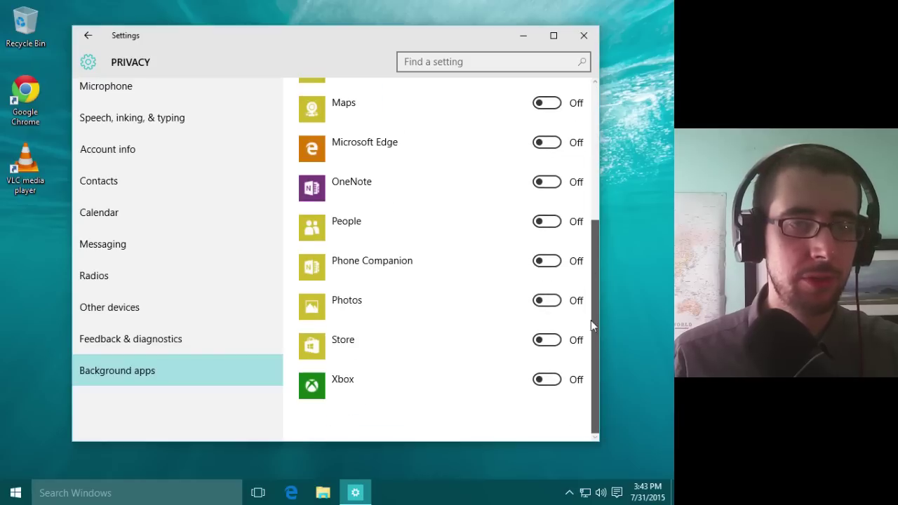
# Step: Review the Radios, Messaging, Contacts and General privacy pages, then close the Settings window
pyautogui.click(161, 348)
pyautogui.click(153, 319)
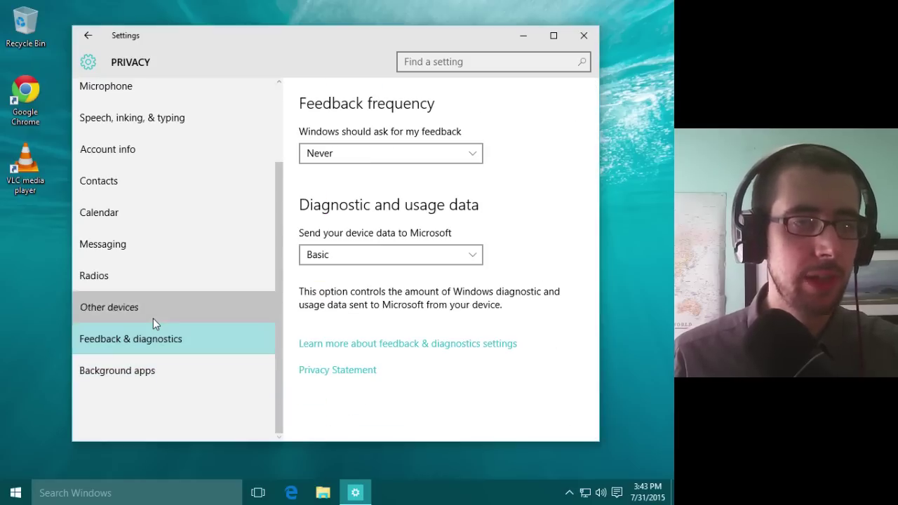
pyautogui.click(155, 277)
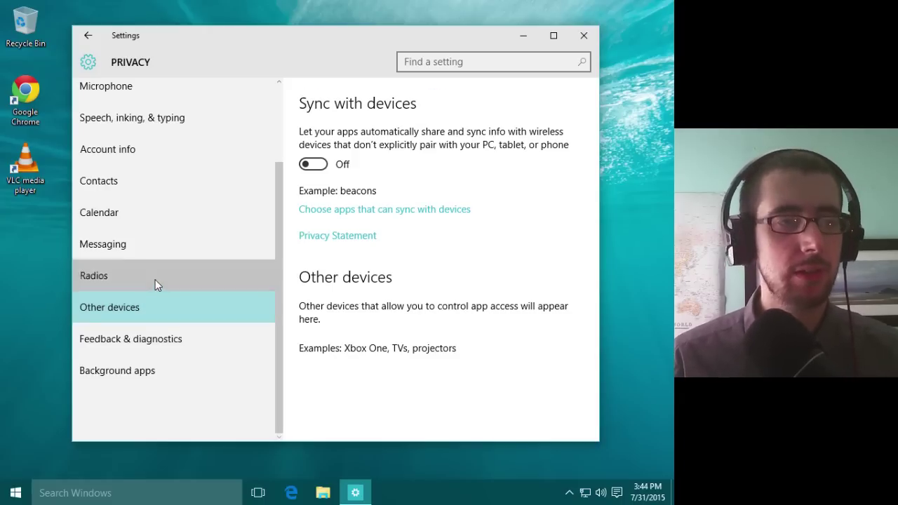
pyautogui.click(155, 242)
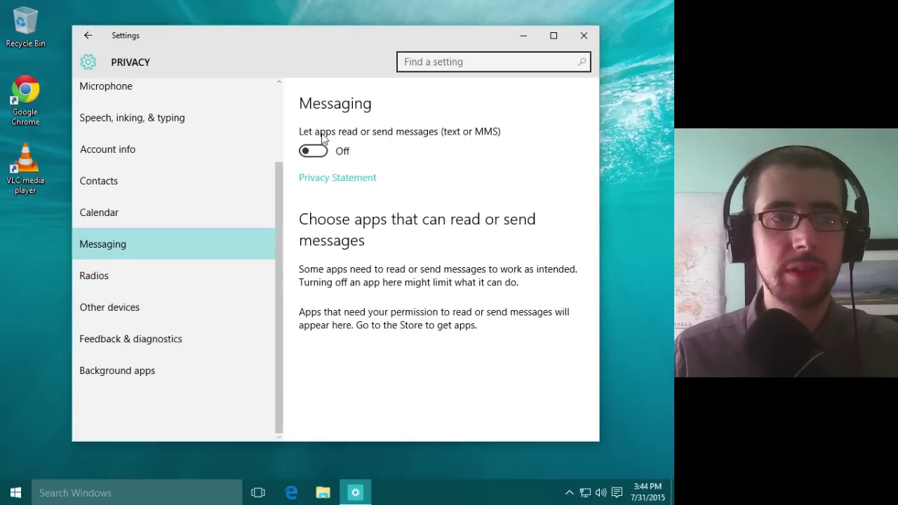
pyautogui.click(150, 169)
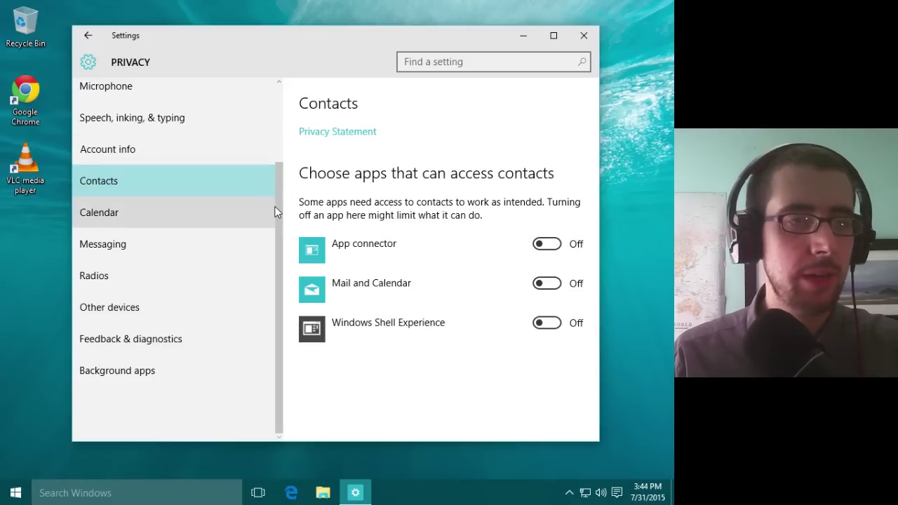
pyautogui.moveTo(284, 186); pyautogui.dragTo(261, 90)
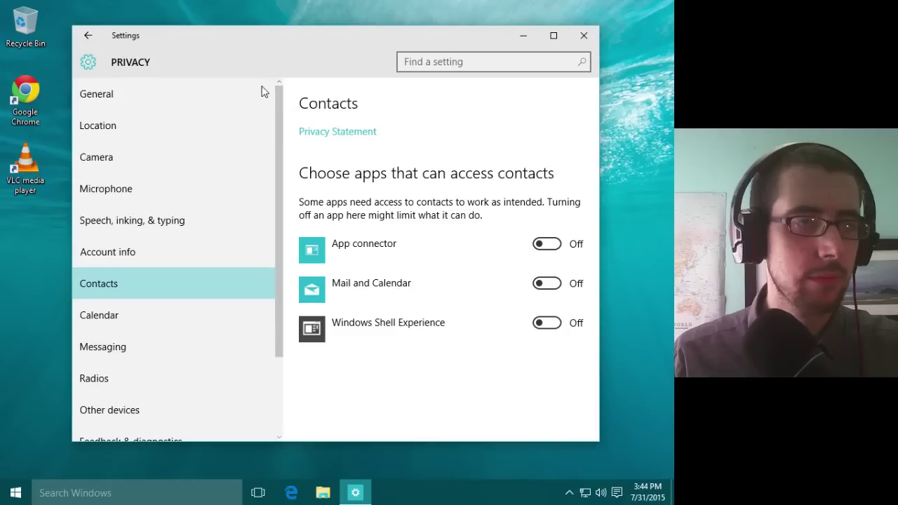
pyautogui.click(214, 94)
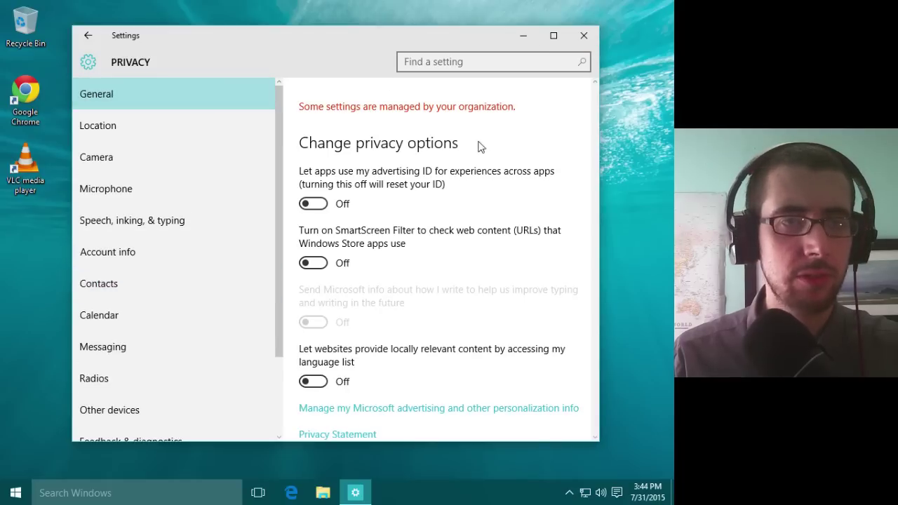
pyautogui.click(584, 35)
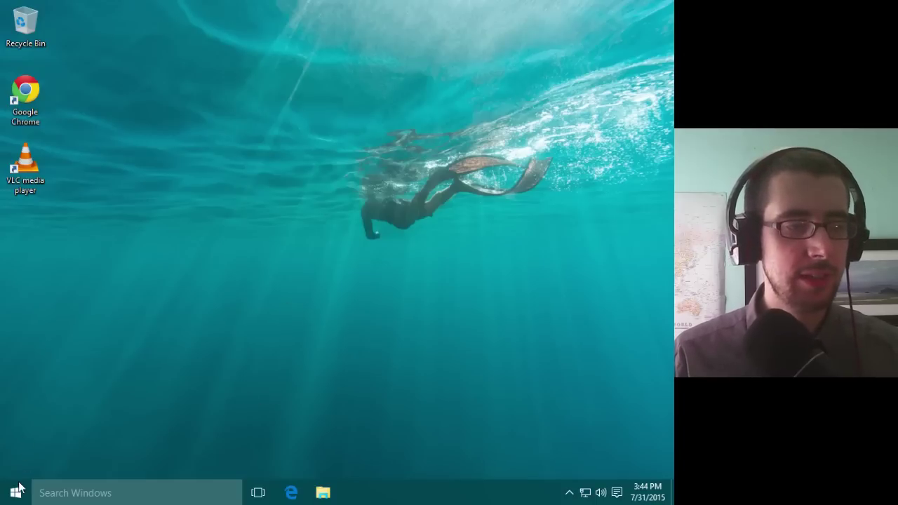
pyautogui.click(145, 495)
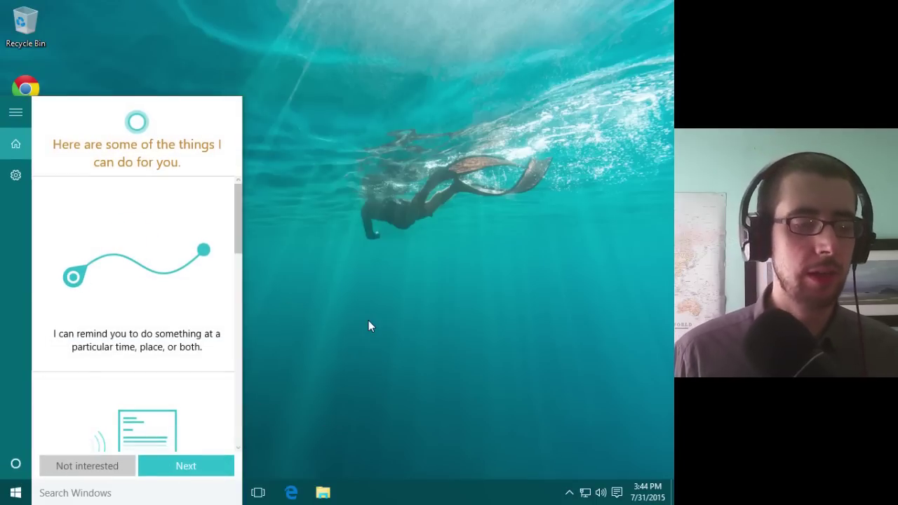
pyautogui.write('remind me')
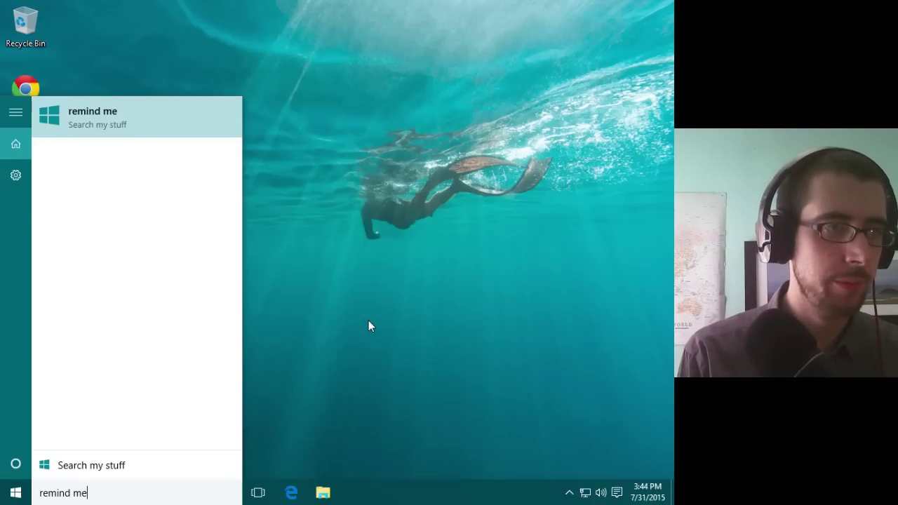
pyautogui.write(' to pi')
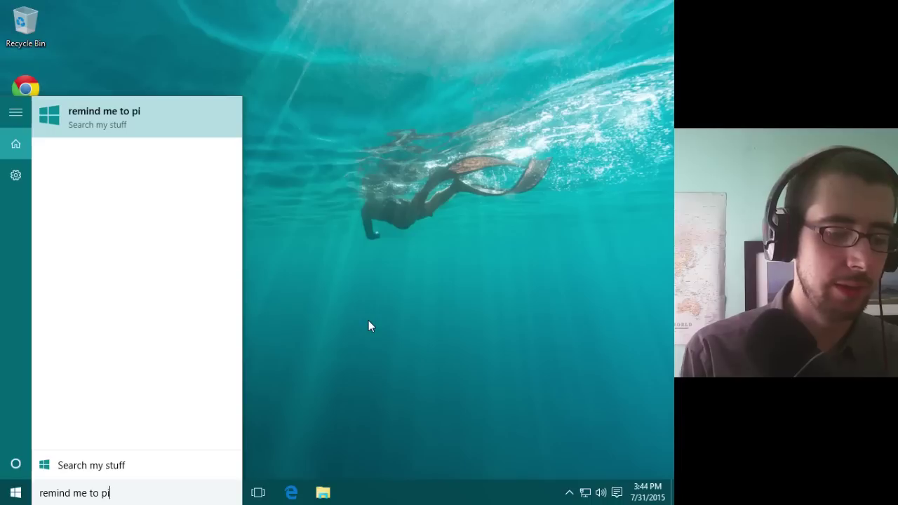
pyautogui.write('ck up milk')
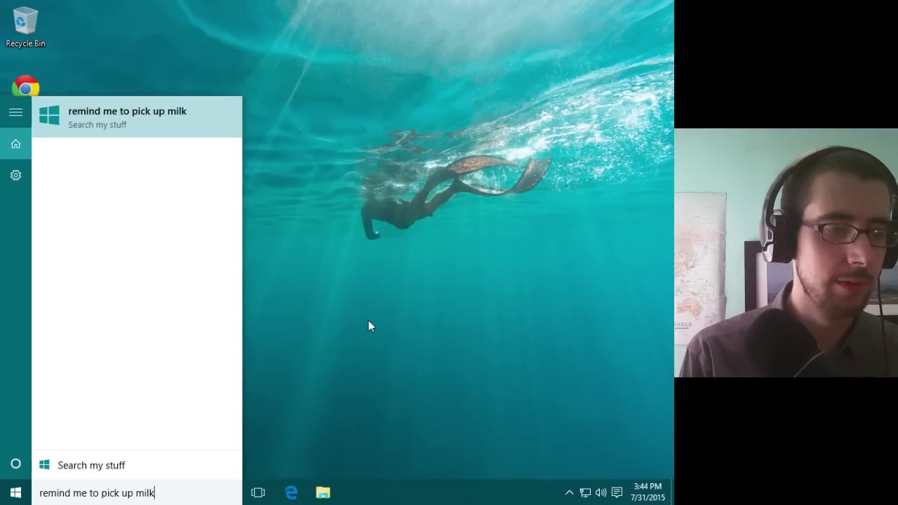
pyautogui.press('Return')
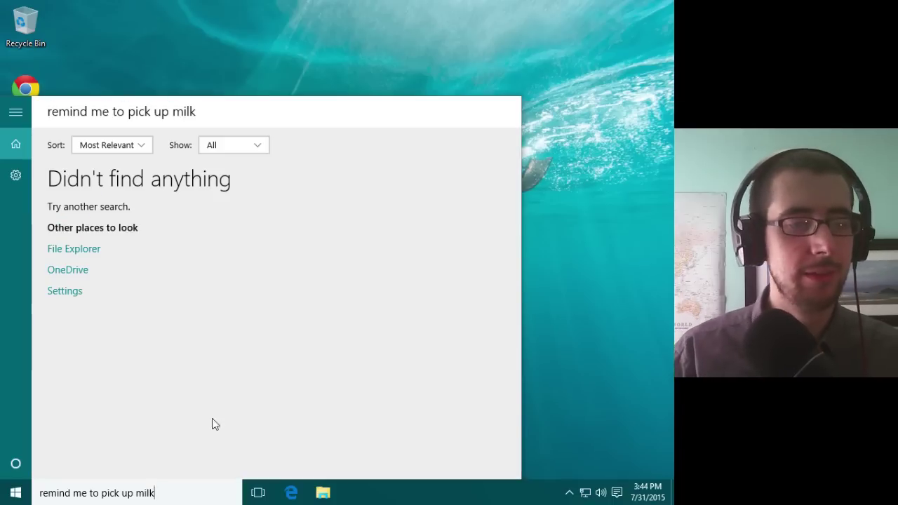
pyautogui.click(191, 498)
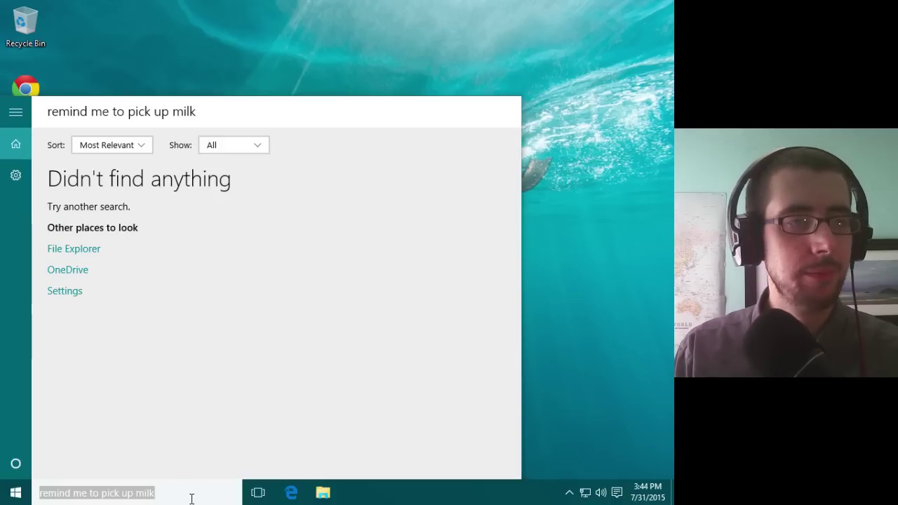
pyautogui.press('BackSpace')
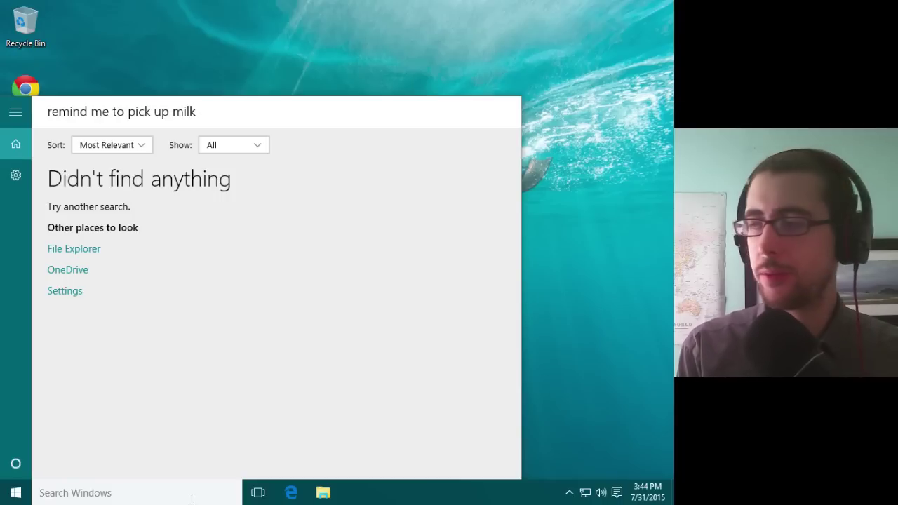
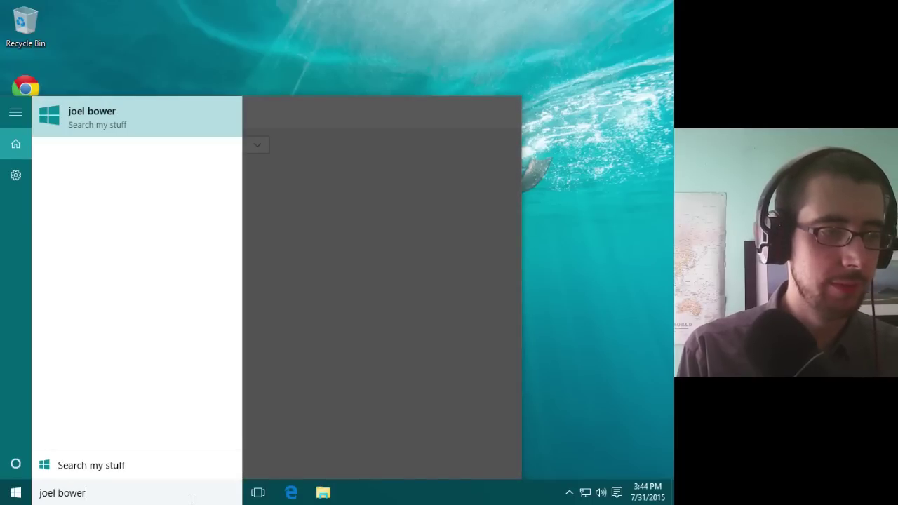
pyautogui.press('Return')
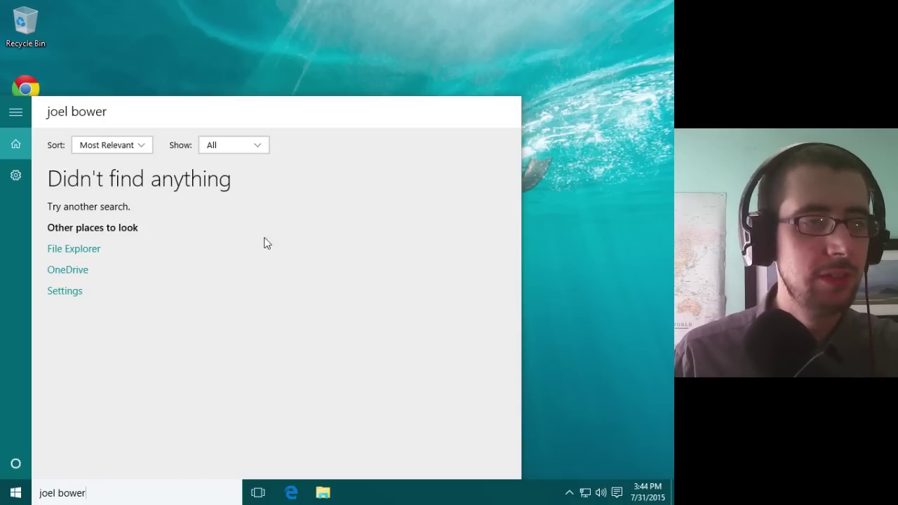
pyautogui.click(322, 68)
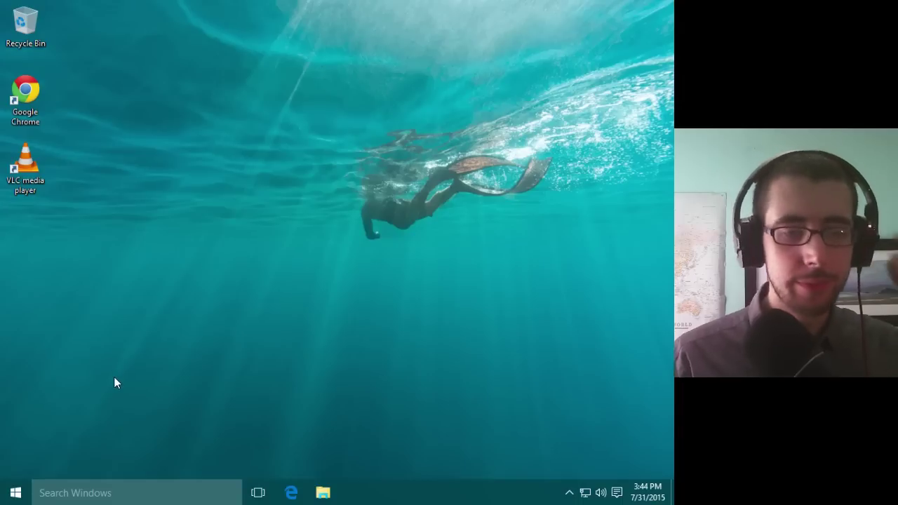
pyautogui.click(75, 493)
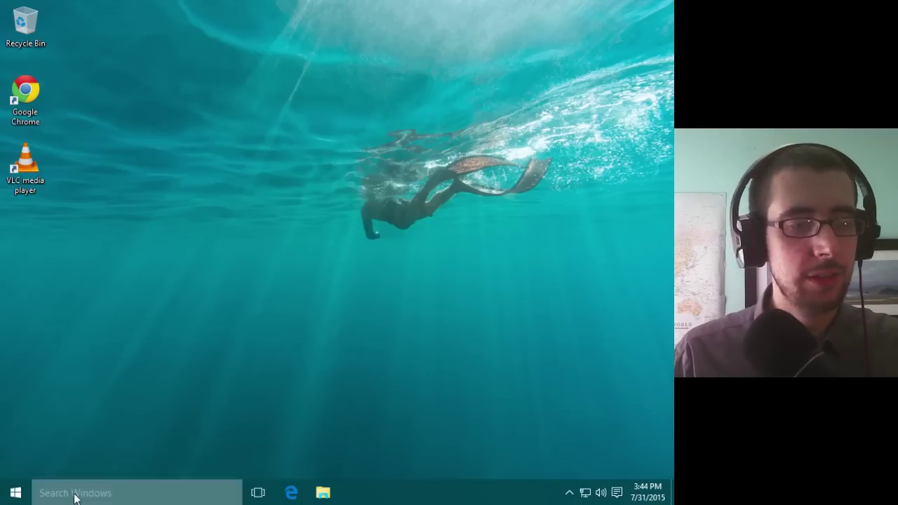
pyautogui.click(331, 366)
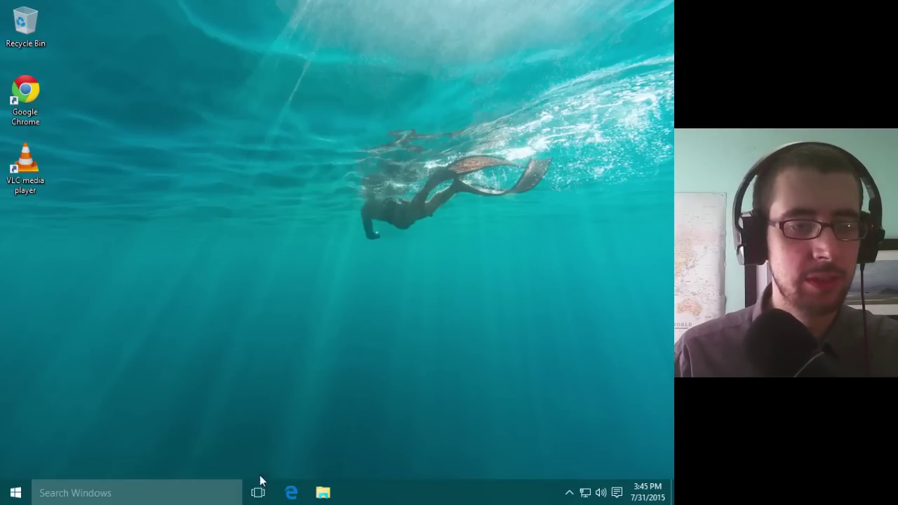
pyautogui.click(248, 495)
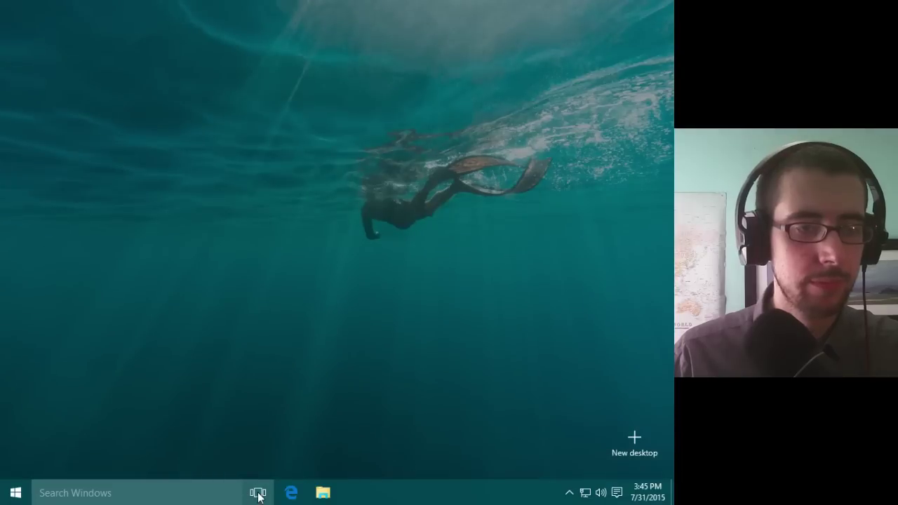
pyautogui.click(257, 493)
pyautogui.click(15, 492)
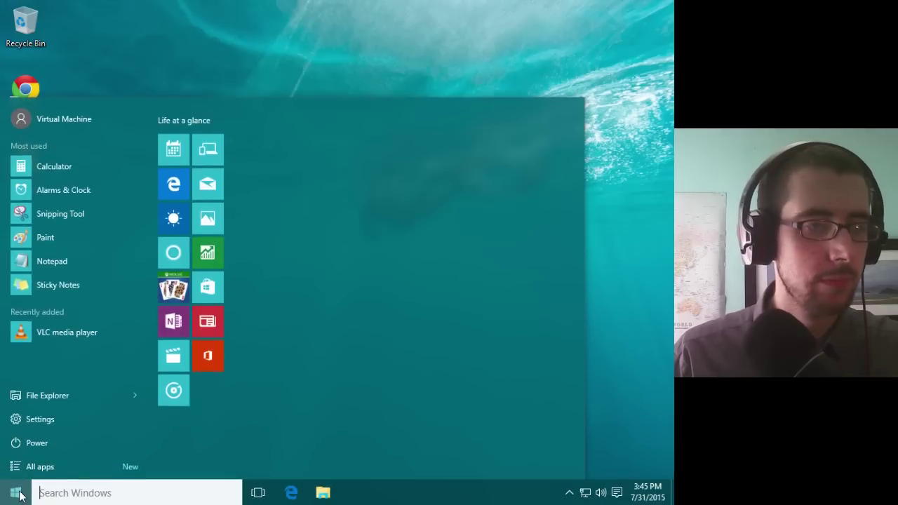
pyautogui.click(94, 394)
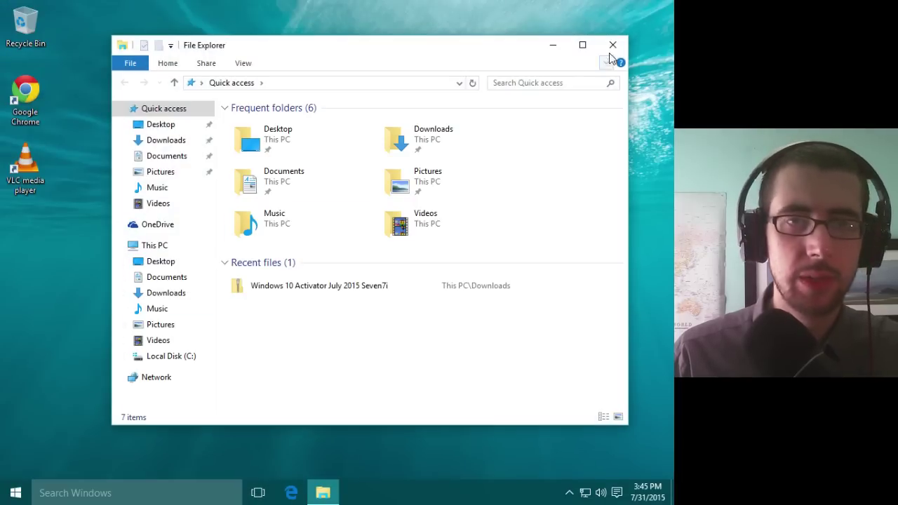
pyautogui.click(612, 45)
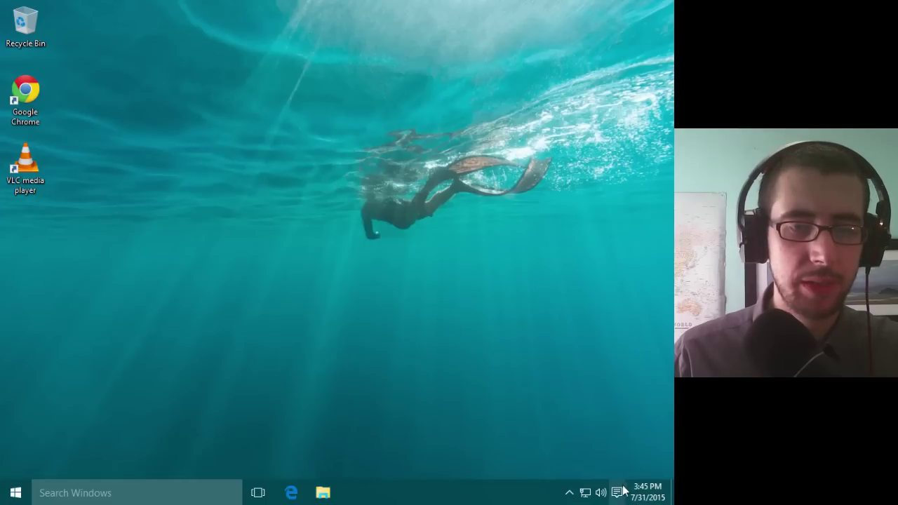
# Step: Dismiss the SmartScreen and updates-installed notifications in the Action Center
pyautogui.click(616, 493)
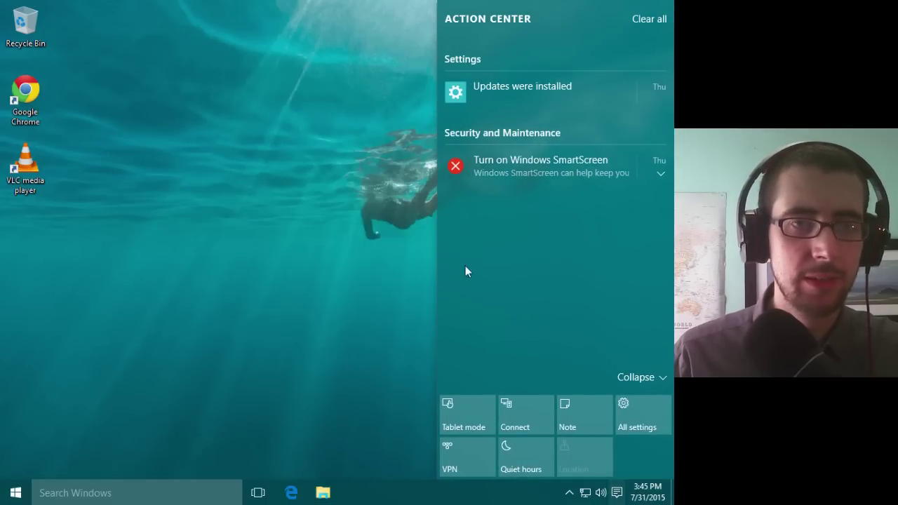
pyautogui.click(662, 160)
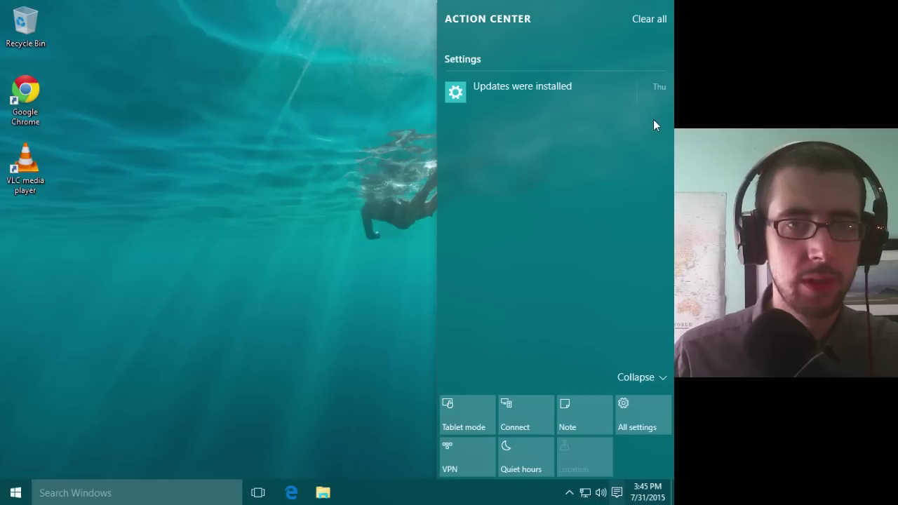
pyautogui.click(659, 87)
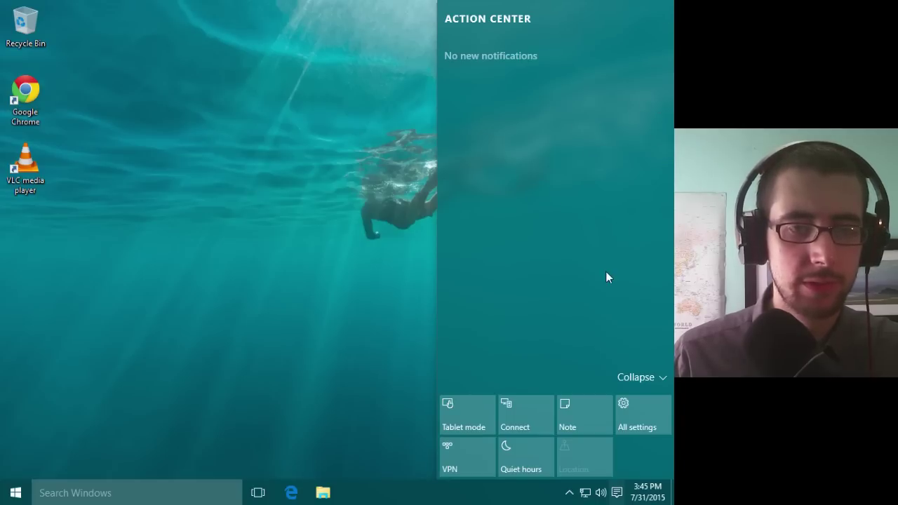
# Step: Open the full Settings home window, scroll through it, and close it
pyautogui.click(620, 424)
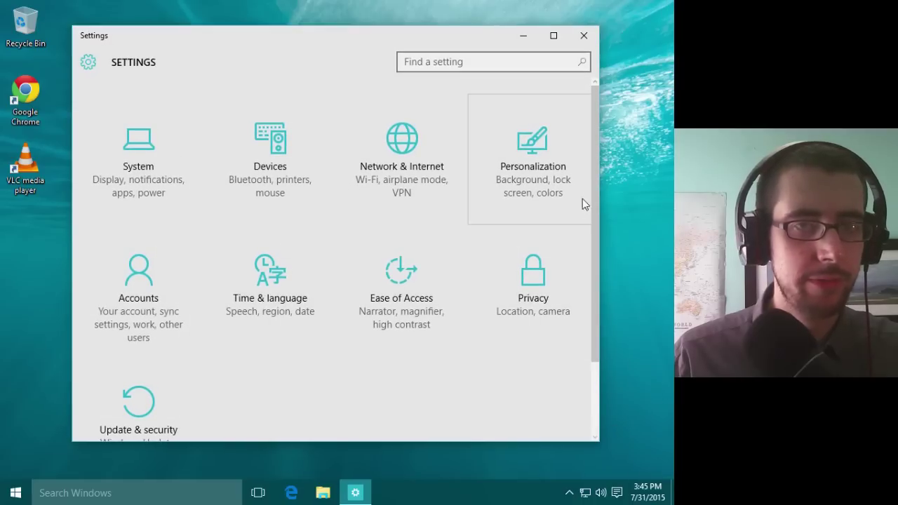
pyautogui.moveTo(594, 175)
pyautogui.mouseDown()
pyautogui.moveTo(591, 324)
pyautogui.moveTo(594, 164)
pyautogui.mouseUp()
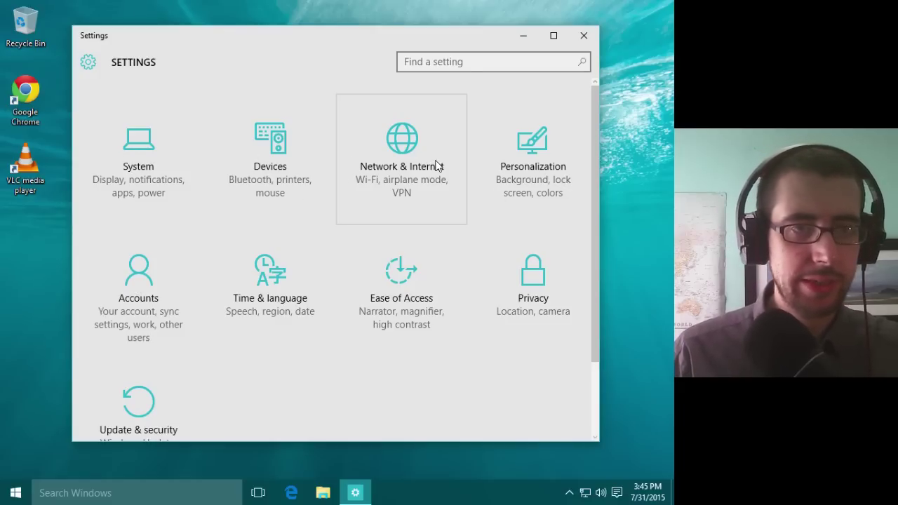
pyautogui.moveTo(594, 241); pyautogui.dragTo(599, 178)
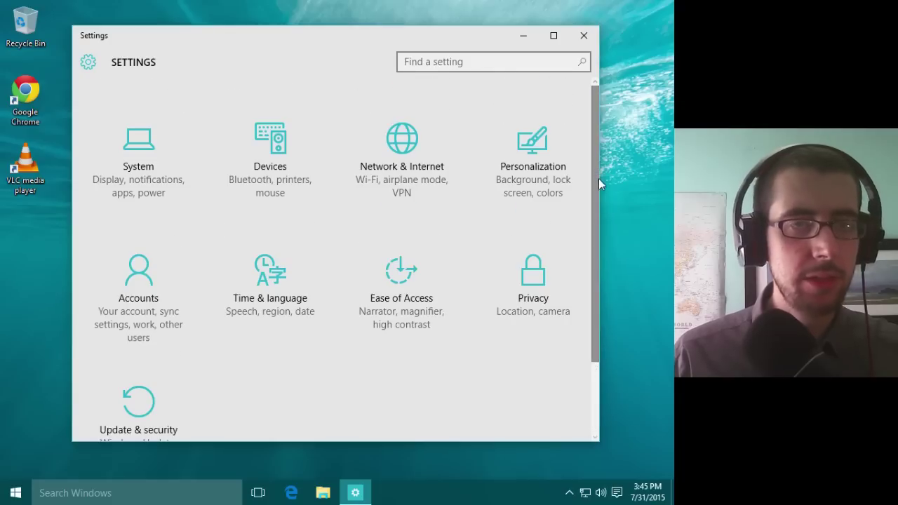
pyautogui.click(593, 42)
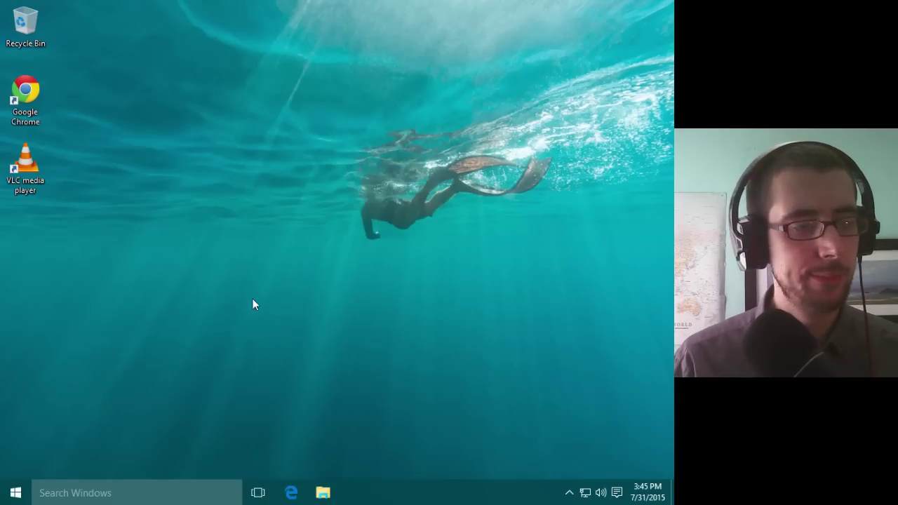
pyautogui.click(18, 490)
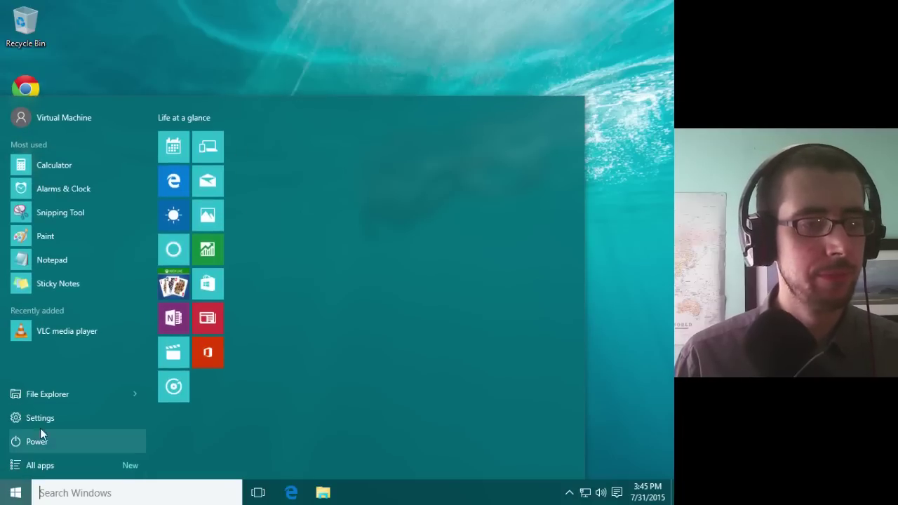
pyautogui.click(34, 466)
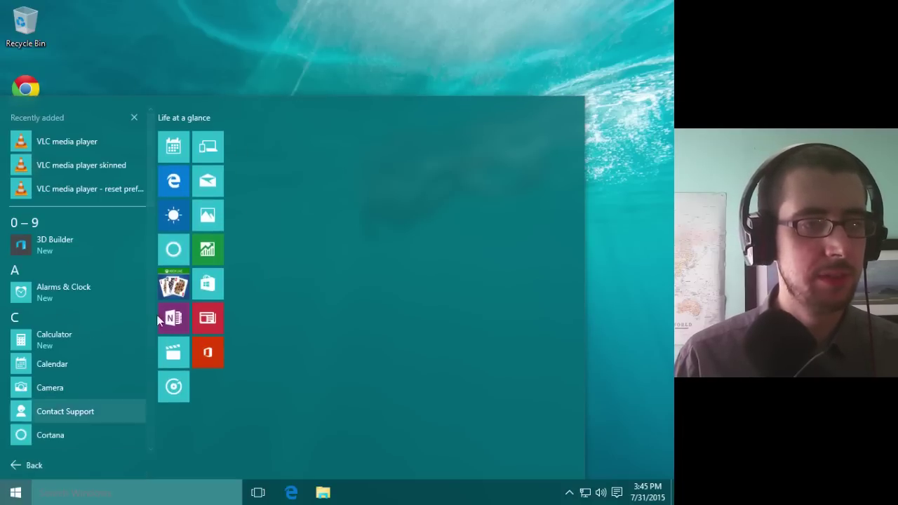
pyautogui.click(297, 70)
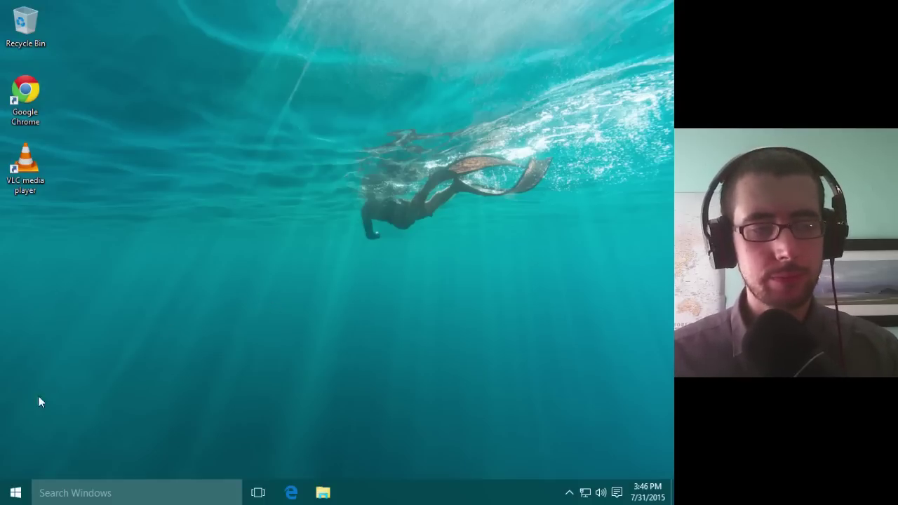
pyautogui.click(26, 486)
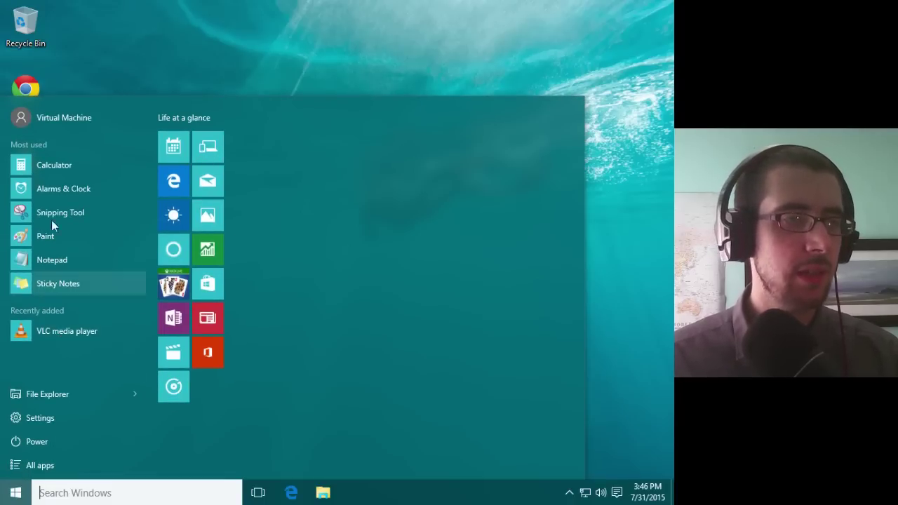
pyautogui.click(386, 68)
pyautogui.click(15, 493)
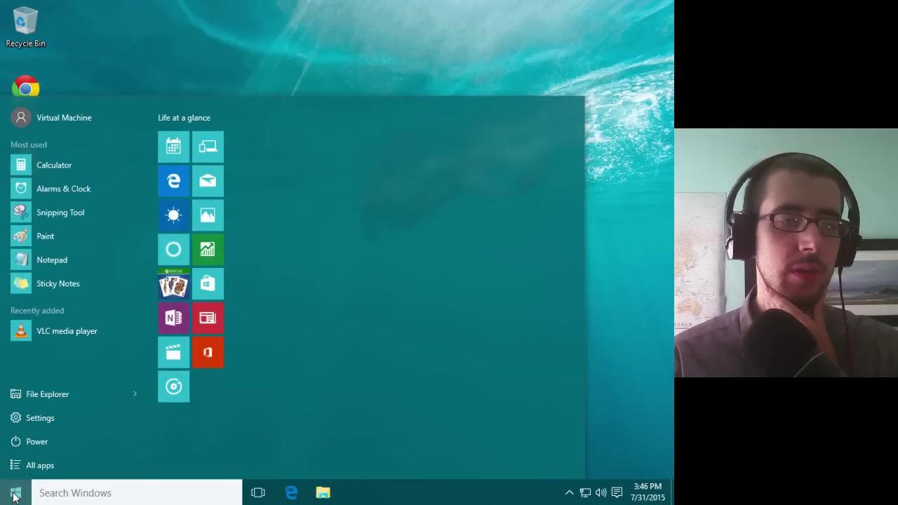
pyautogui.click(15, 495)
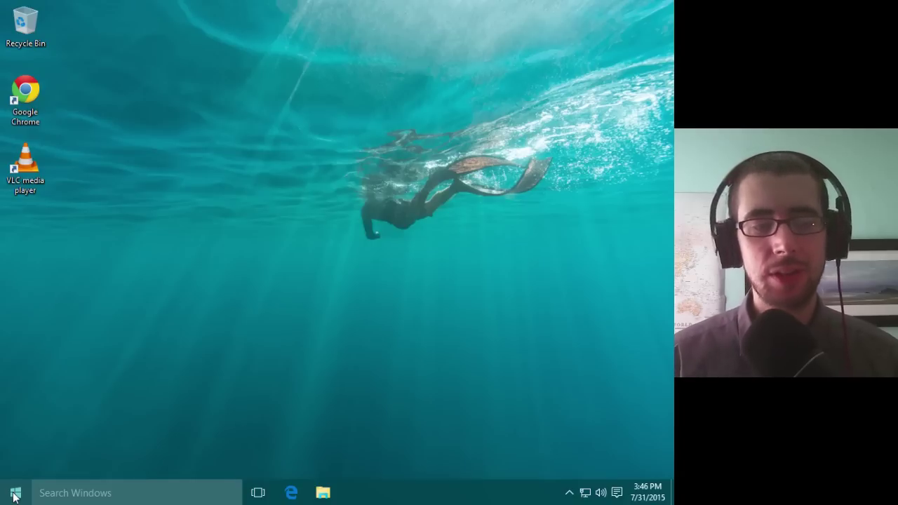
pyautogui.click(15, 495)
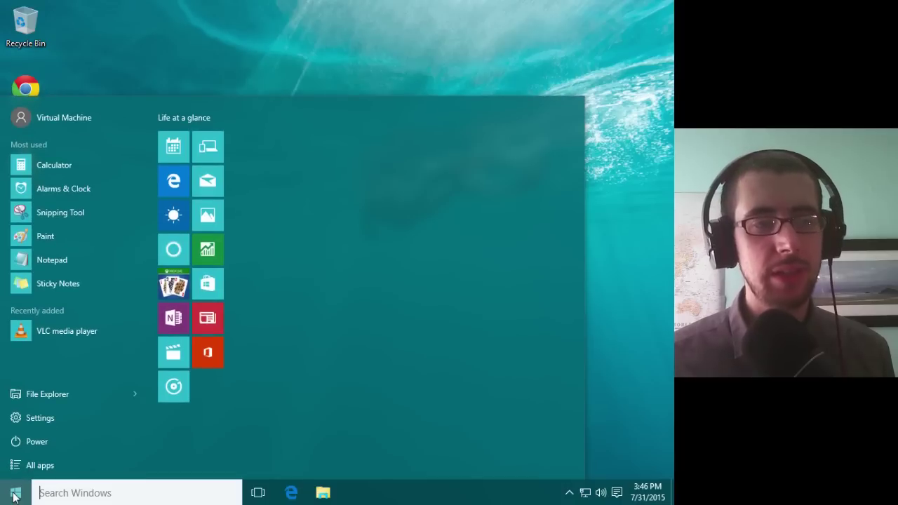
pyautogui.click(15, 495)
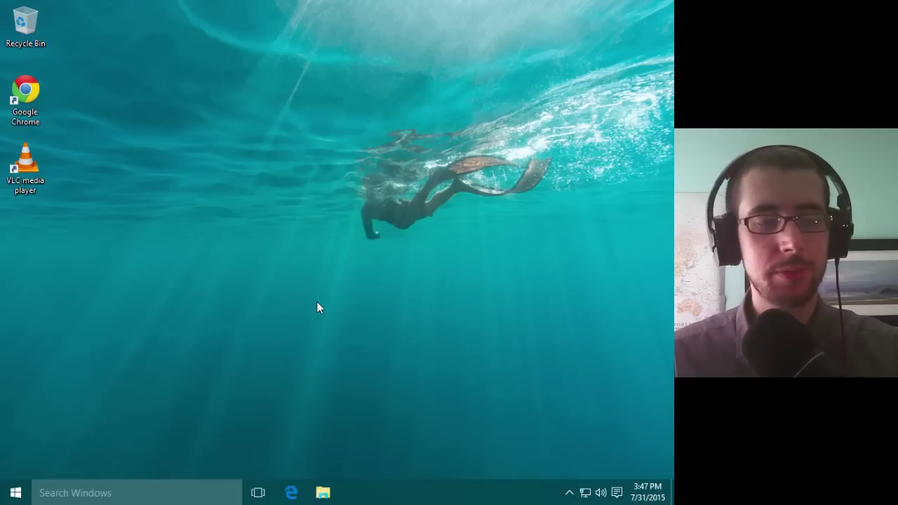
# Step: Open Cortana's settings page from the taskbar search panel
pyautogui.click(98, 491)
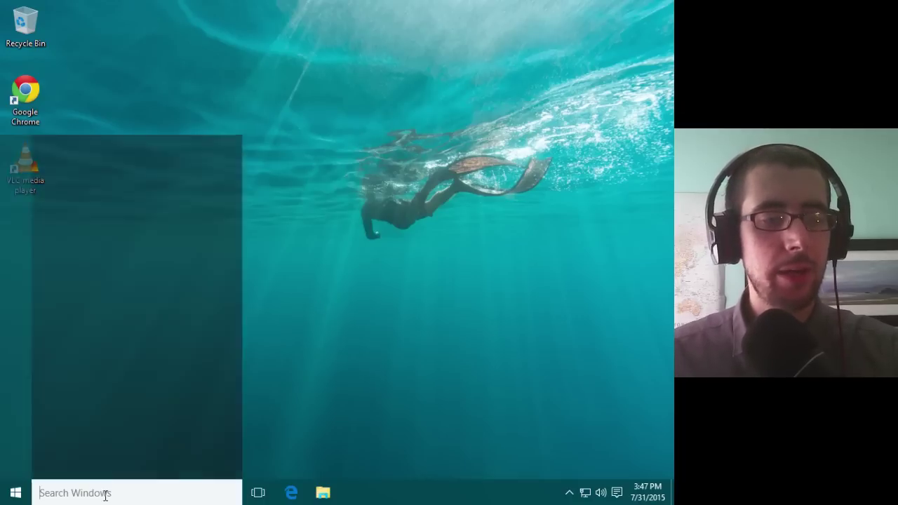
pyautogui.click(314, 384)
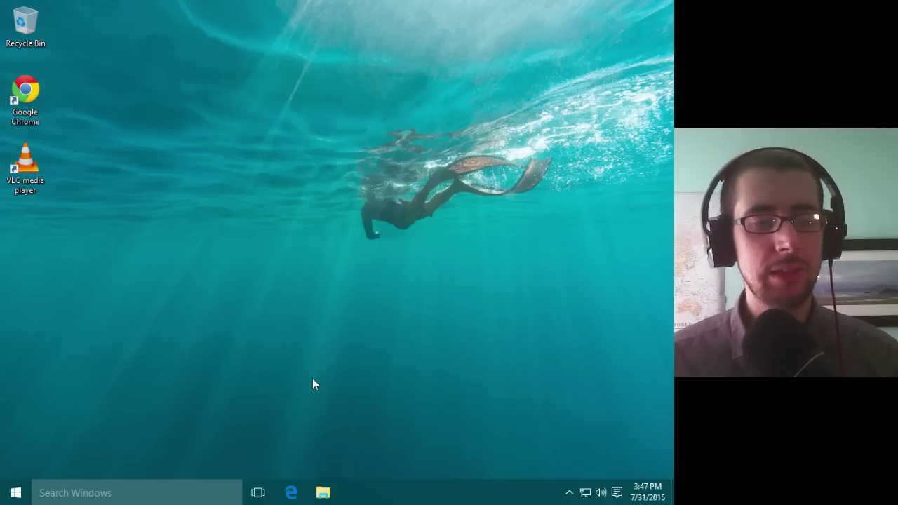
pyautogui.click(160, 493)
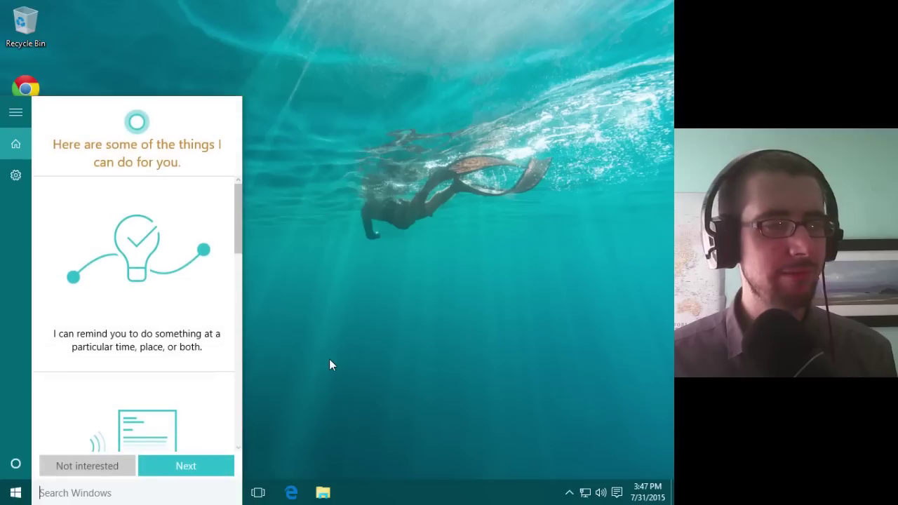
pyautogui.click(330, 361)
pyautogui.click(126, 493)
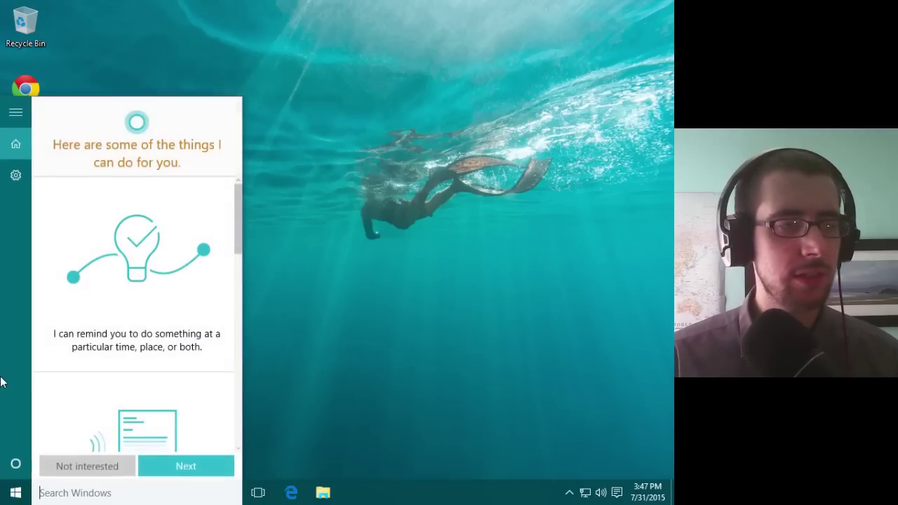
pyautogui.click(17, 177)
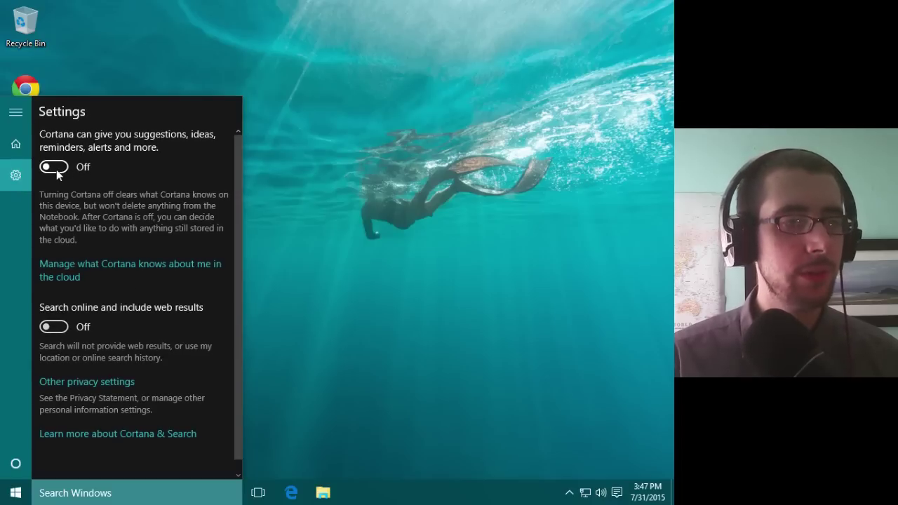
# Step: Turn Cortana on, accepting its terms and allowing speech, inking and typing personalization
pyautogui.click(54, 167)
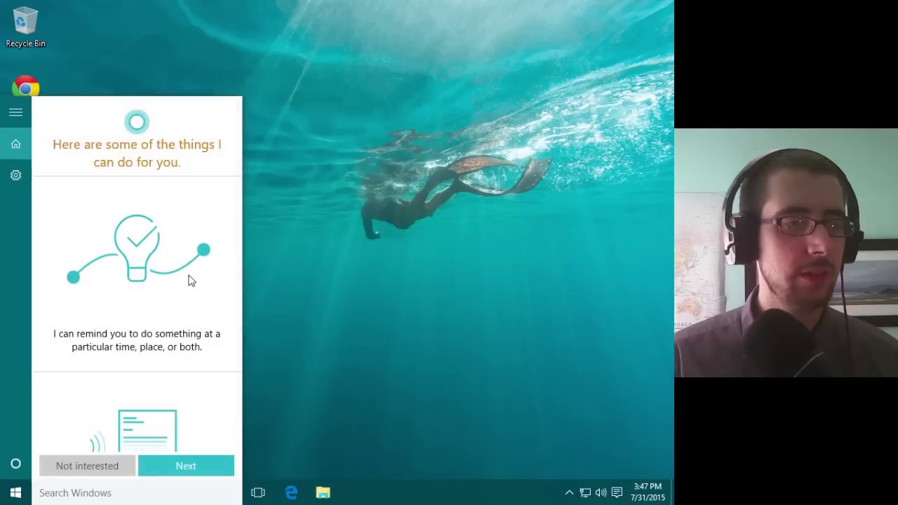
pyautogui.moveTo(238, 191); pyautogui.dragTo(235, 364)
pyautogui.click(186, 466)
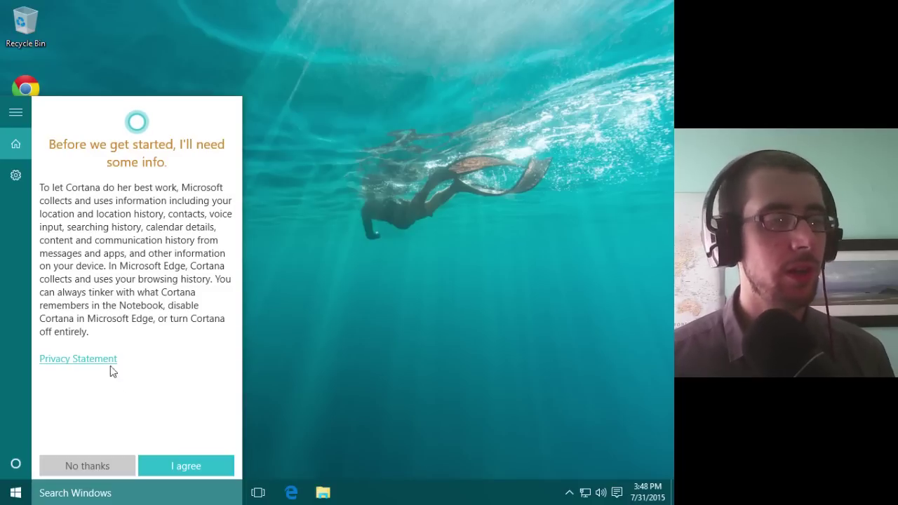
pyautogui.click(184, 471)
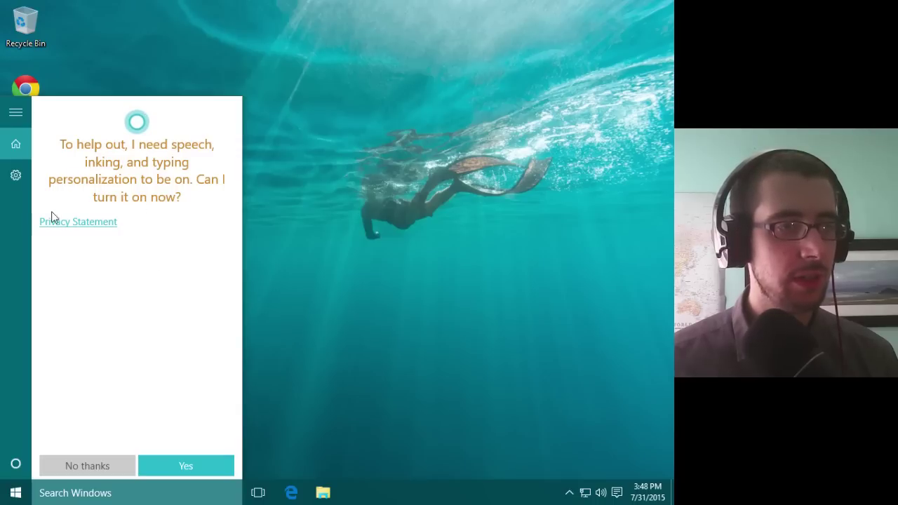
pyautogui.click(199, 465)
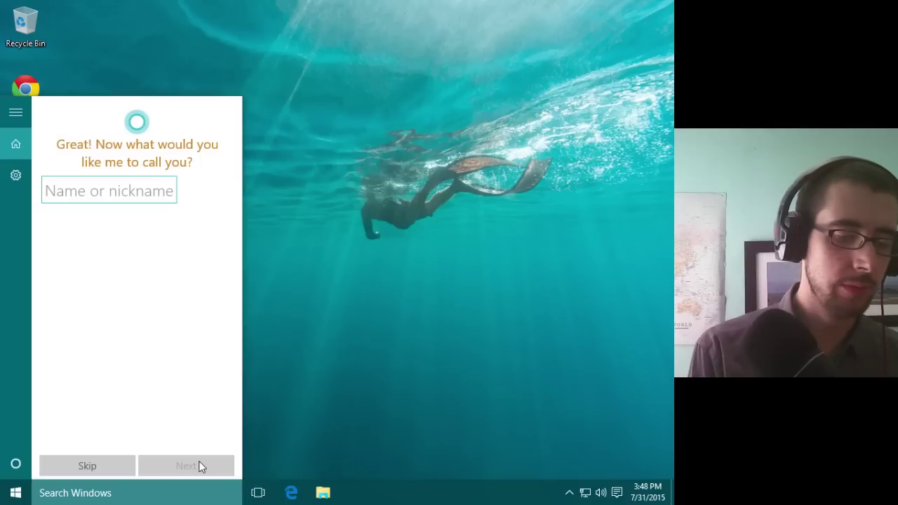
# Step: Set a nickname for Cortana, dismiss the location message and close the panel
pyautogui.write('Chris')
pyautogui.click(200, 464)
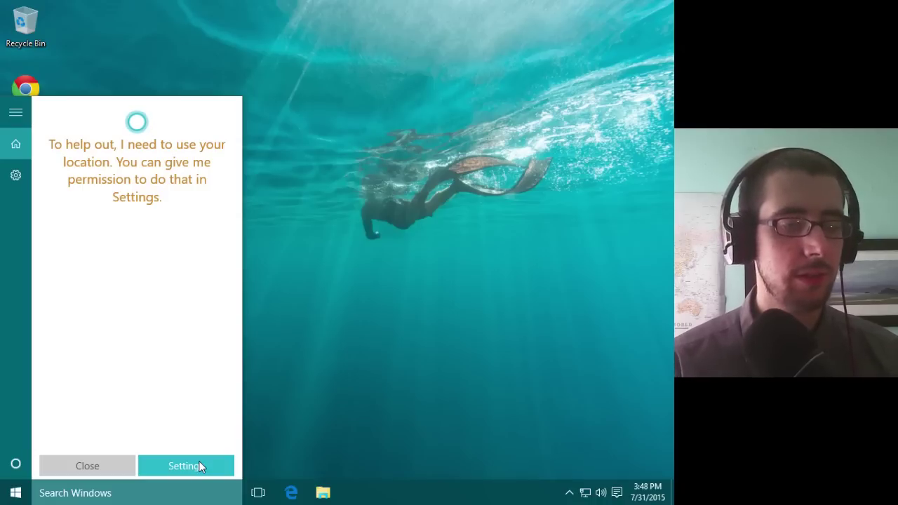
pyautogui.click(77, 466)
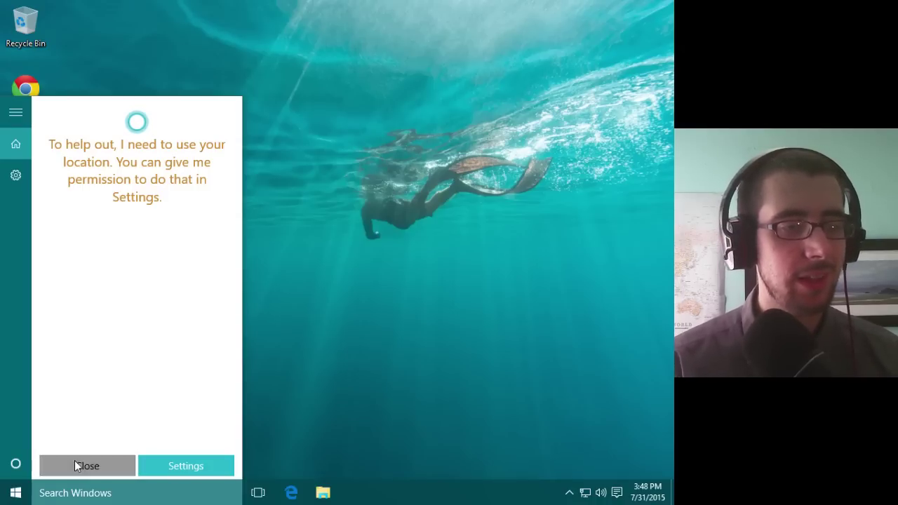
pyautogui.click(307, 359)
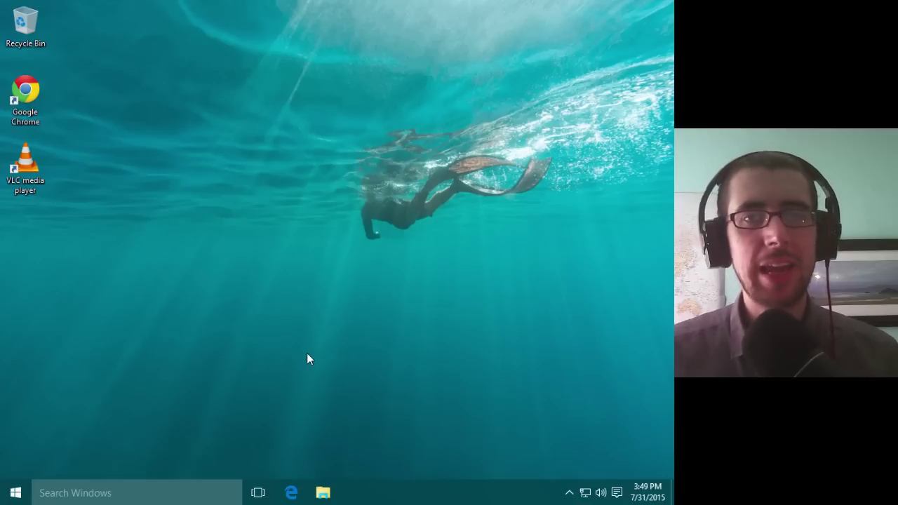
# Step: Search 'classic shell' in Edge and open the Classic Shell official site, classicshell.net
pyautogui.click(293, 489)
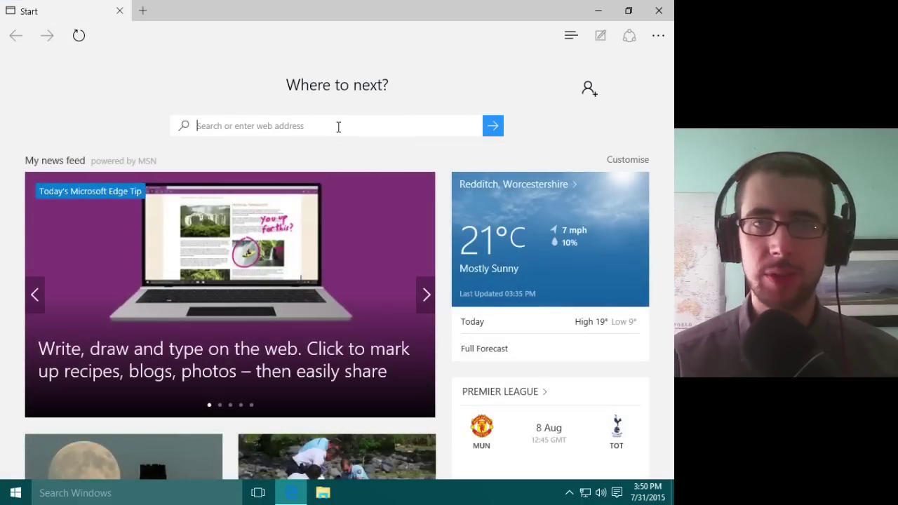
pyautogui.write('classic shell')
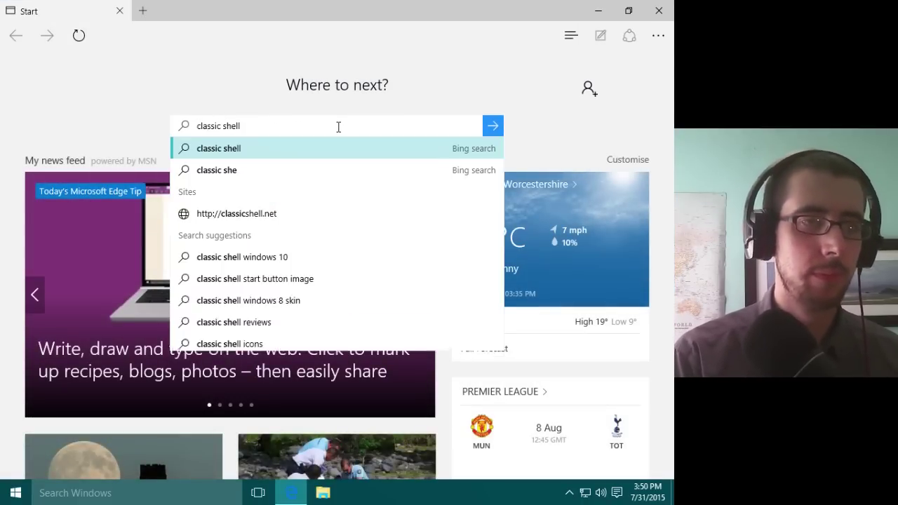
pyautogui.press('Return')
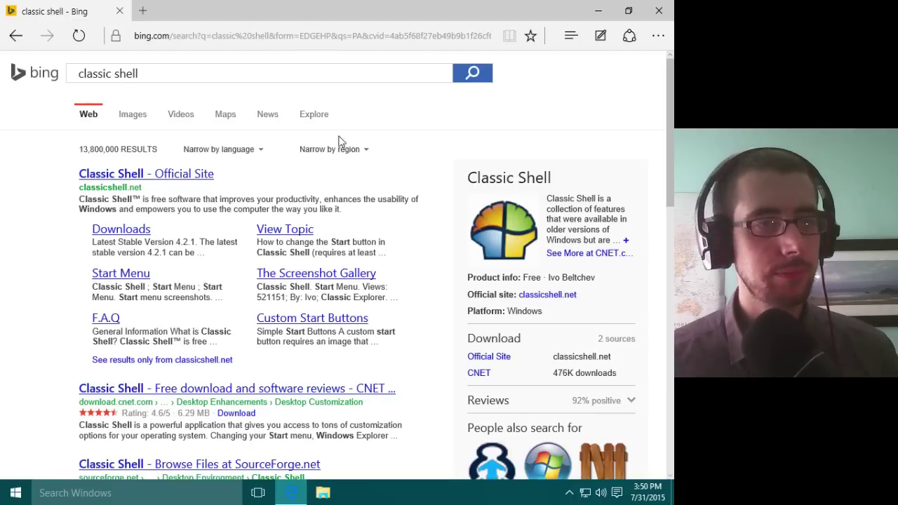
pyautogui.click(145, 177)
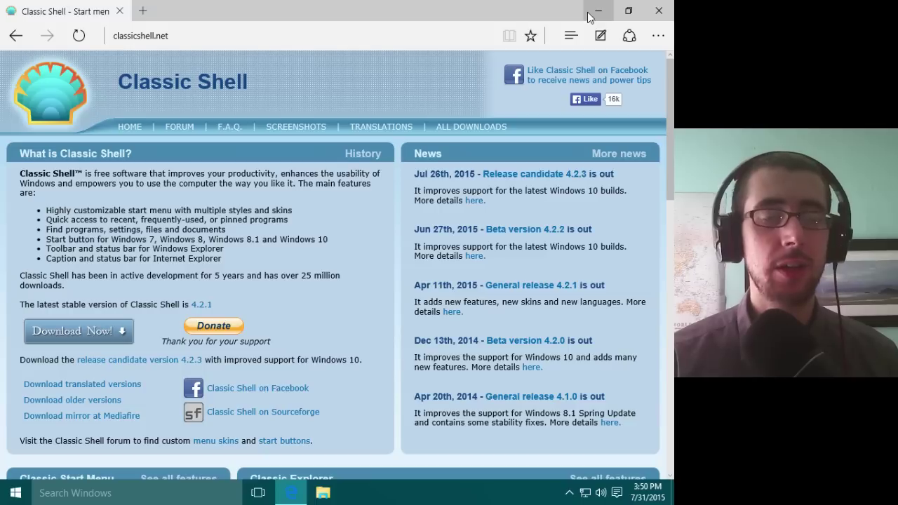
# Step: Close the Microsoft Edge window to return to the desktop
pyautogui.click(659, 11)
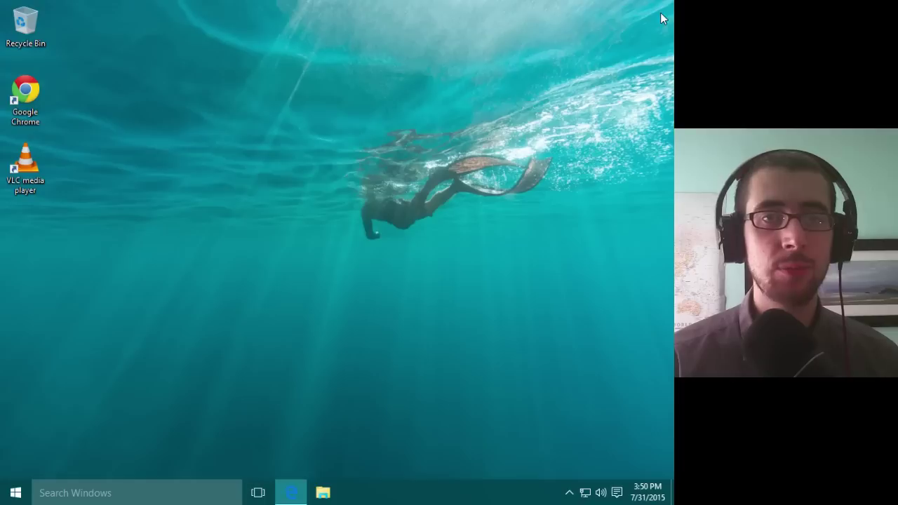